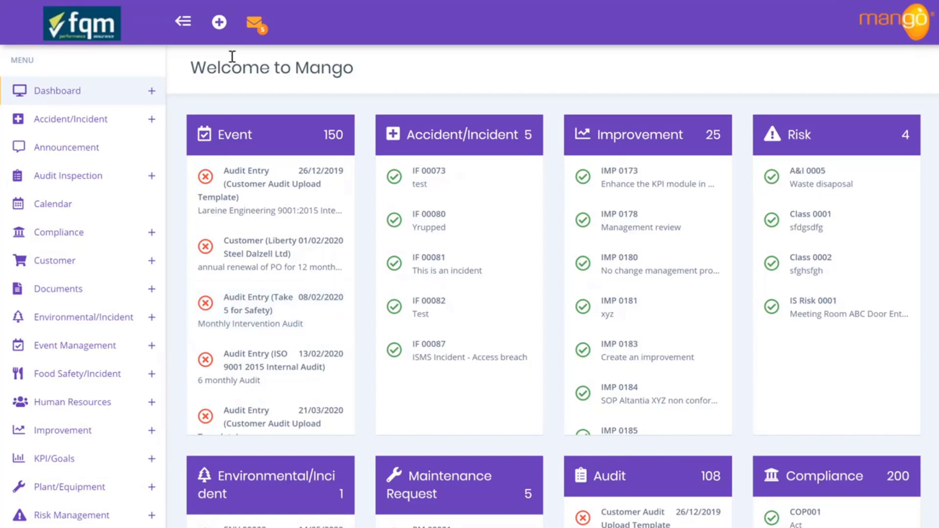
# Step: Start a new food incident record with the brief description "Customer complaint related to quality of chicken"
pyautogui.click(219, 31)
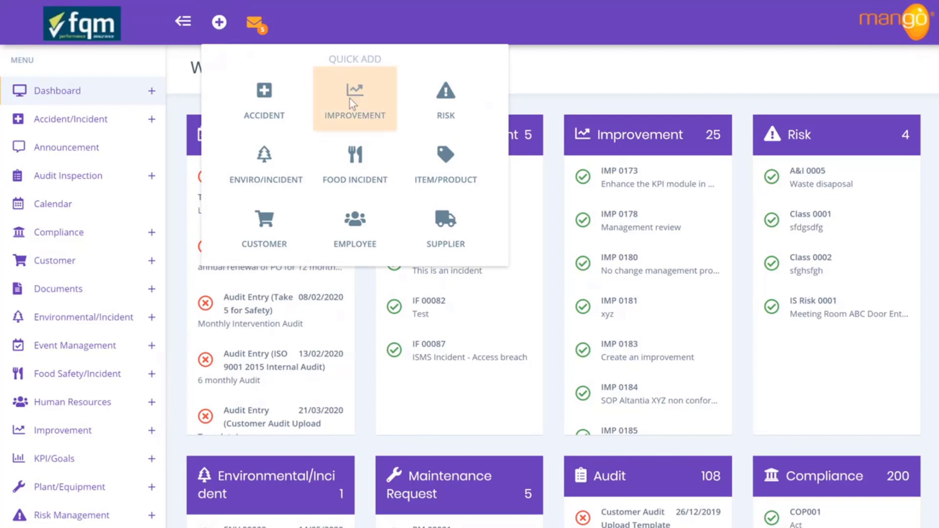
pyautogui.click(362, 169)
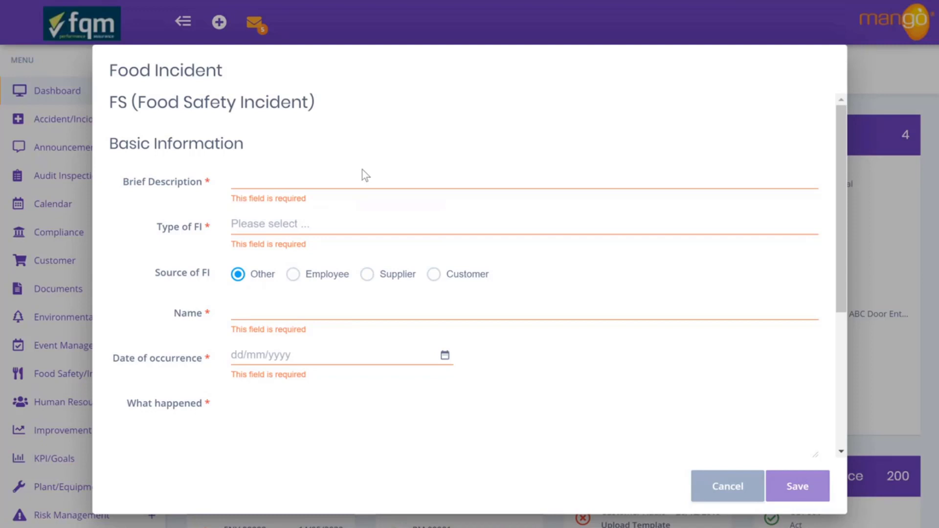
pyautogui.click(359, 173)
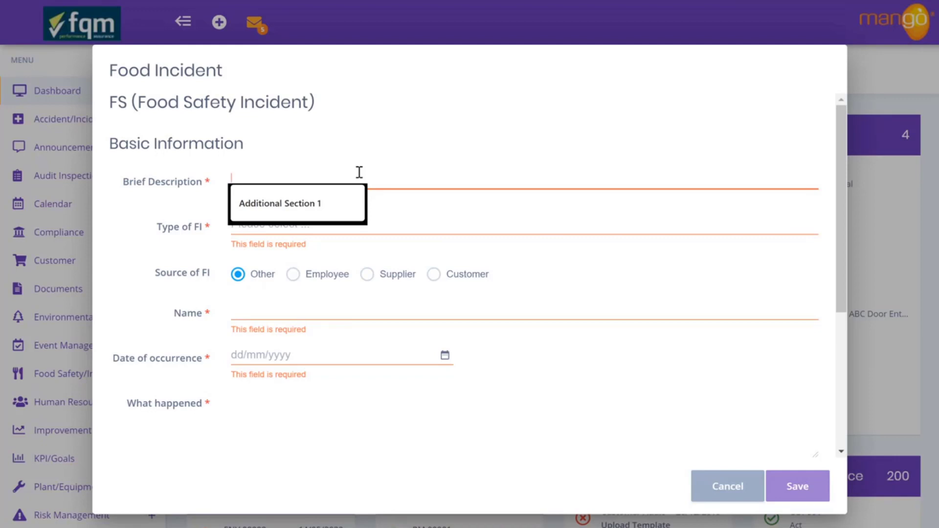
pyautogui.write('Customer comp')
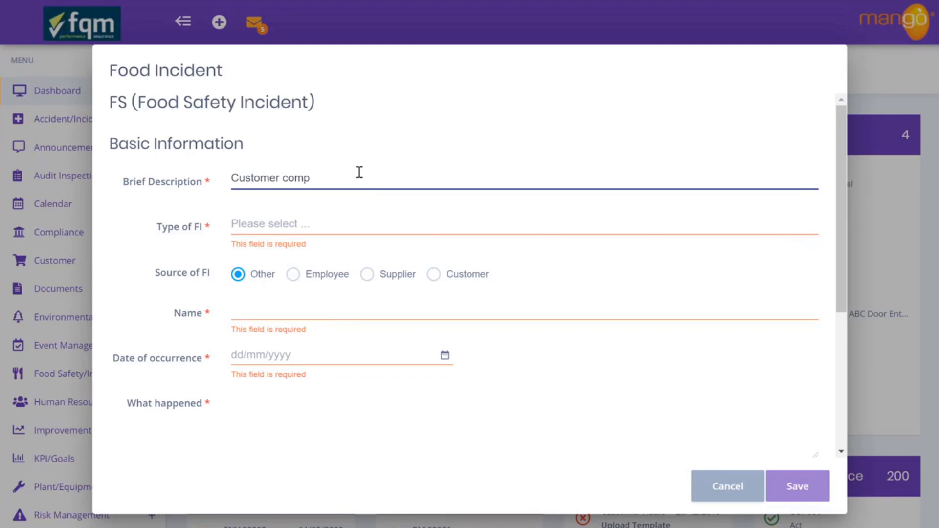
pyautogui.write('laint related to quality of chic')
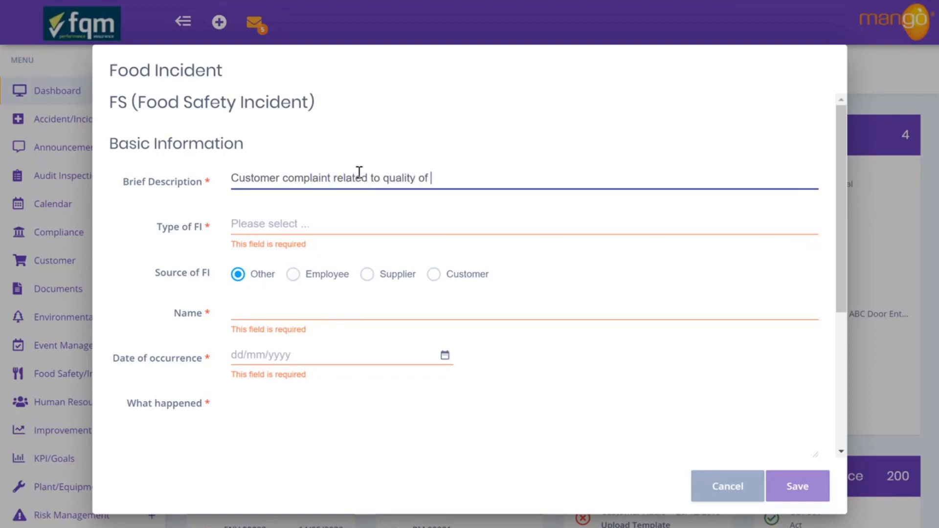
pyautogui.write('ken')
# Step: Set the food incident's type to Damaged packing
pyautogui.click(248, 226)
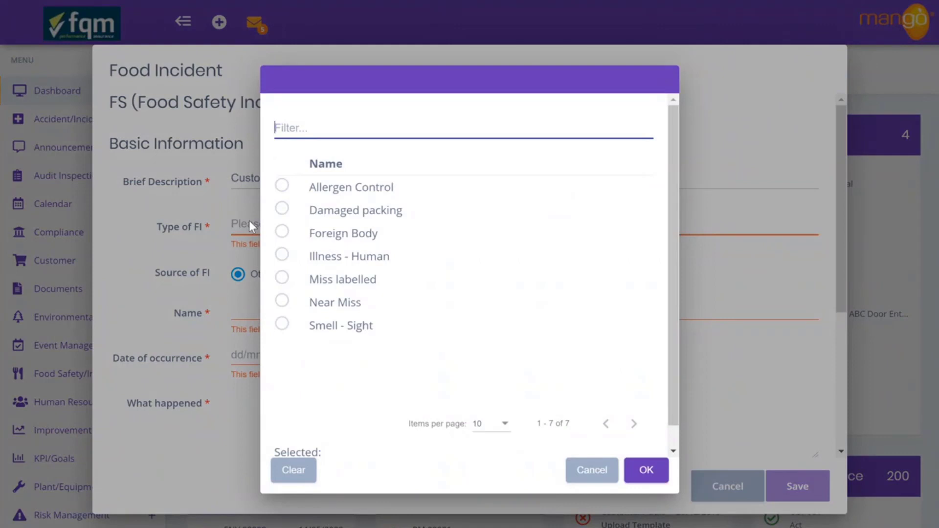
pyautogui.click(285, 211)
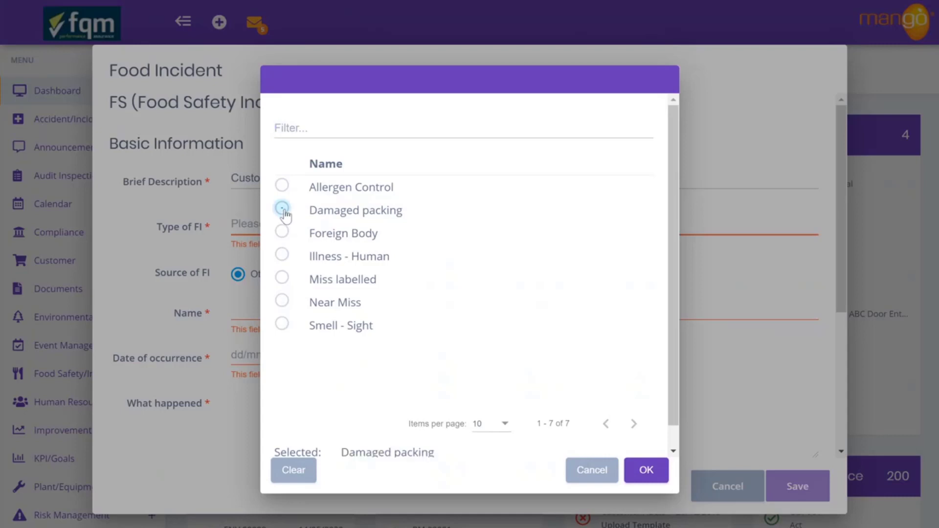
pyautogui.click(659, 469)
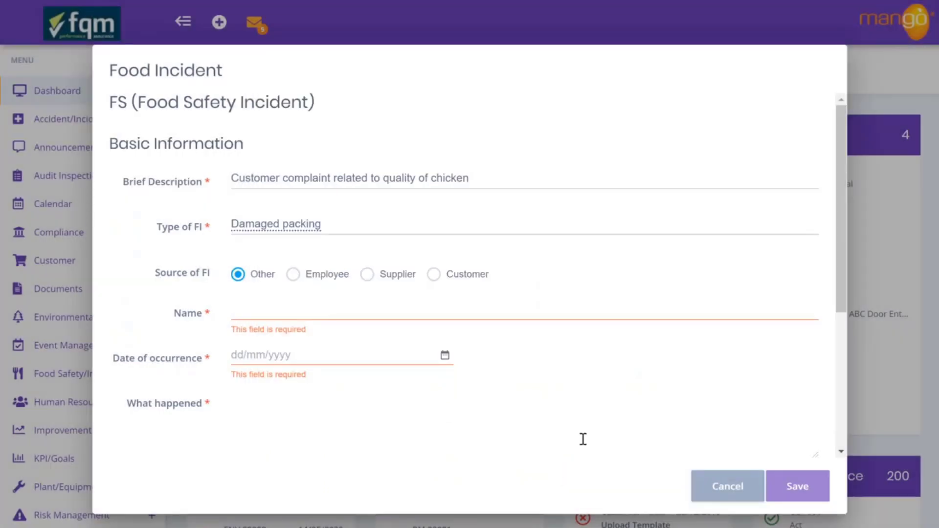
# Step: Set the incident source to Customer with the first listed customer, and set the date of occurrence to 13/05/2020
pyautogui.click(435, 279)
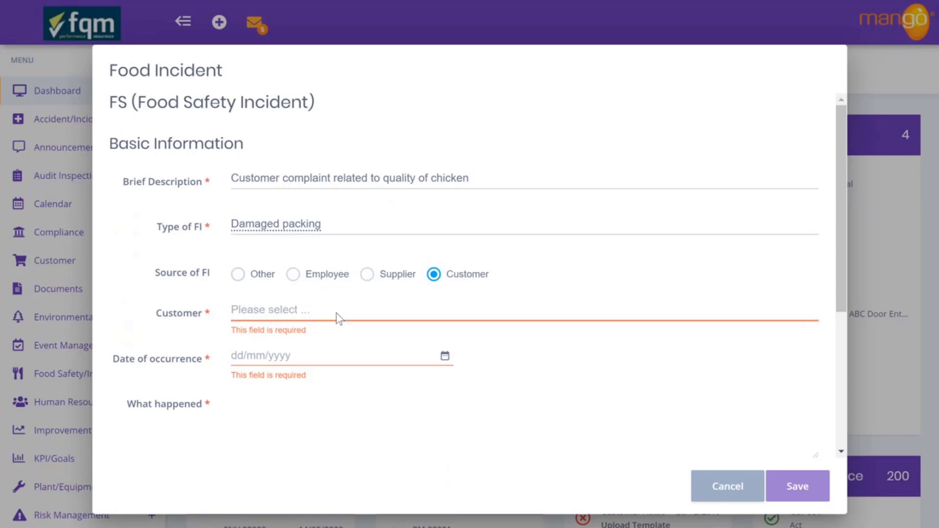
pyautogui.click(336, 313)
pyautogui.click(282, 185)
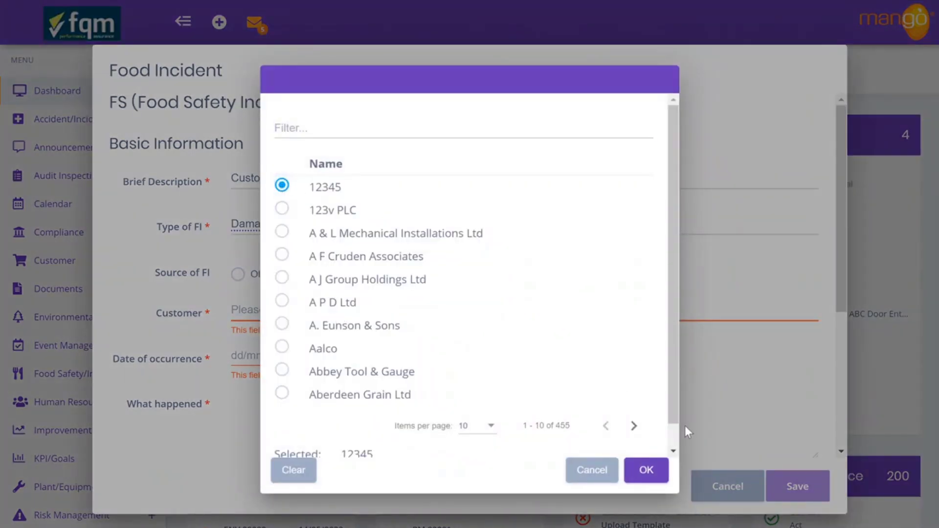
pyautogui.click(630, 471)
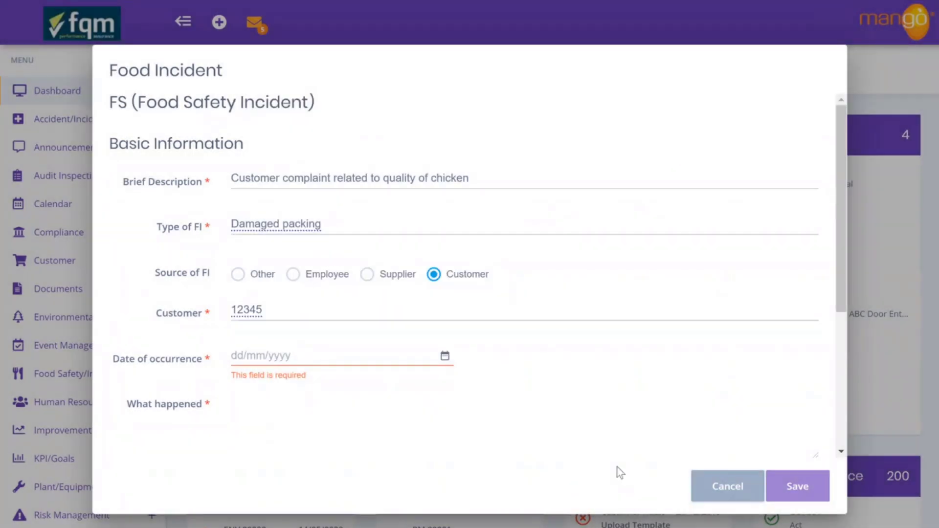
pyautogui.click(445, 362)
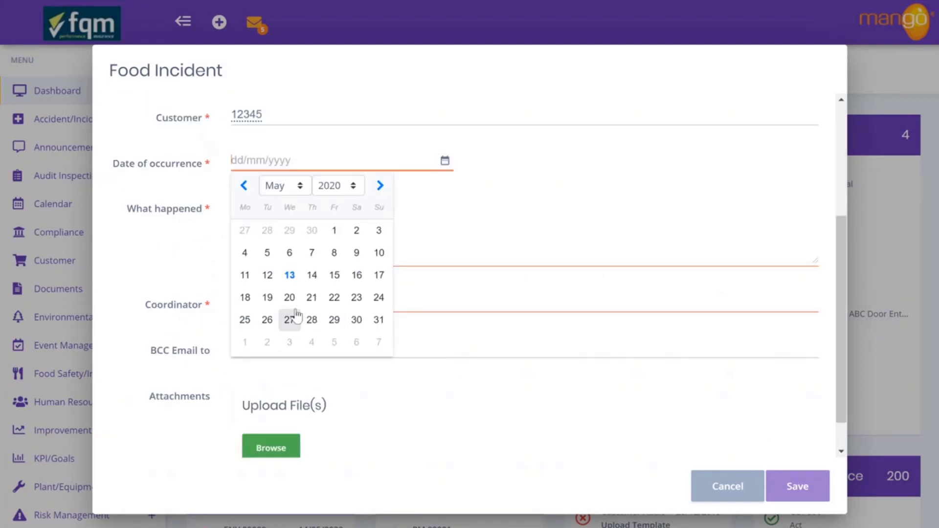
pyautogui.click(290, 275)
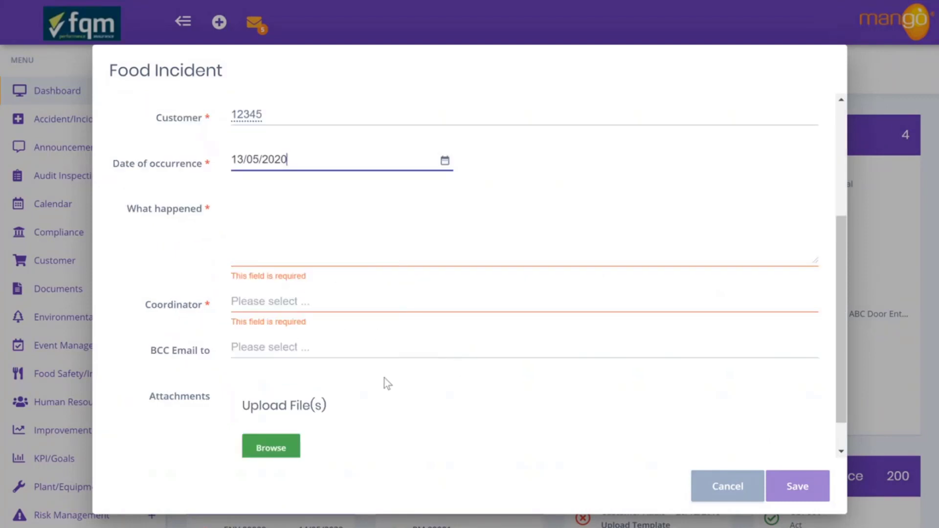
# Step: Attach the file Contamination Picture 1 from the Downloads folder to the food incident
pyautogui.scroll(-1, 421, 394)
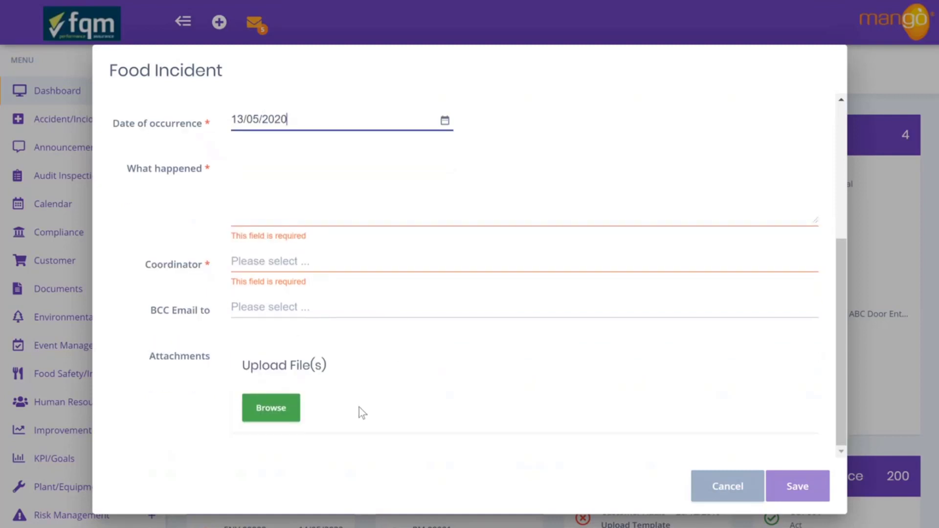
pyautogui.click(292, 415)
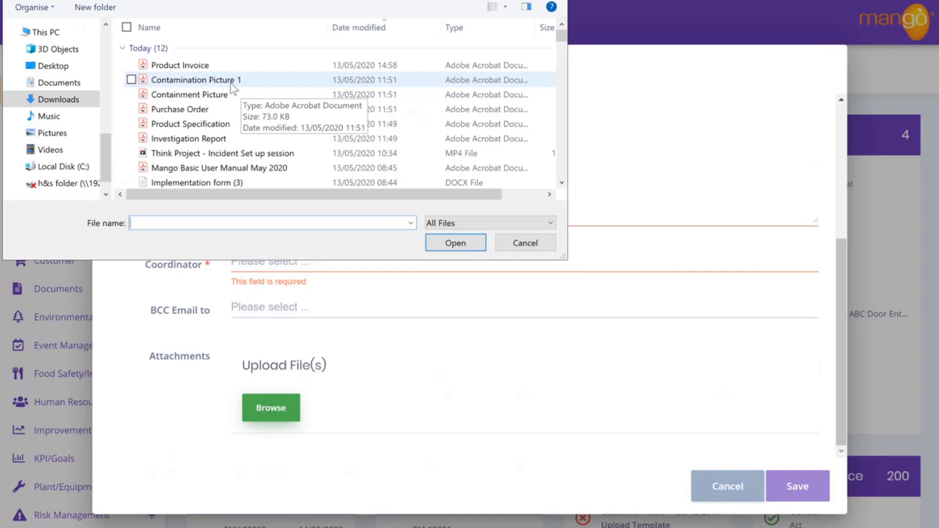
pyautogui.click(231, 84)
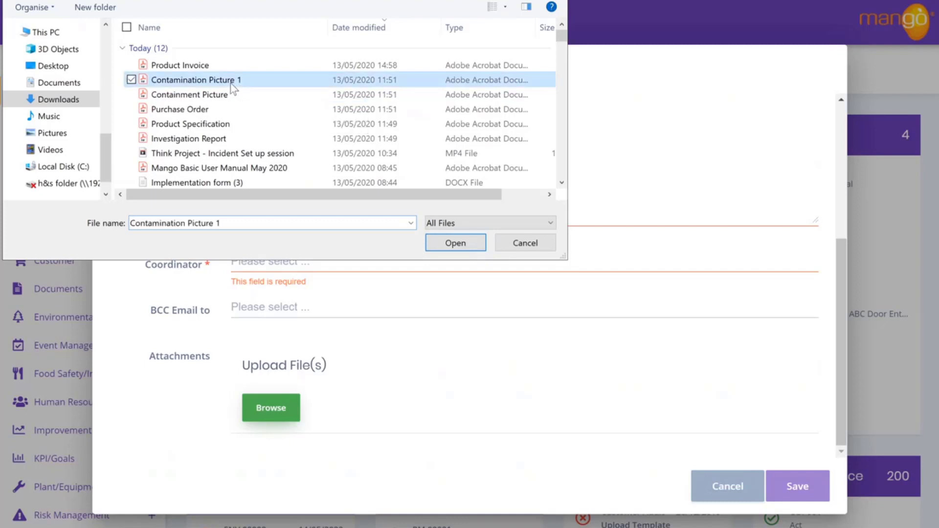
pyautogui.click(455, 243)
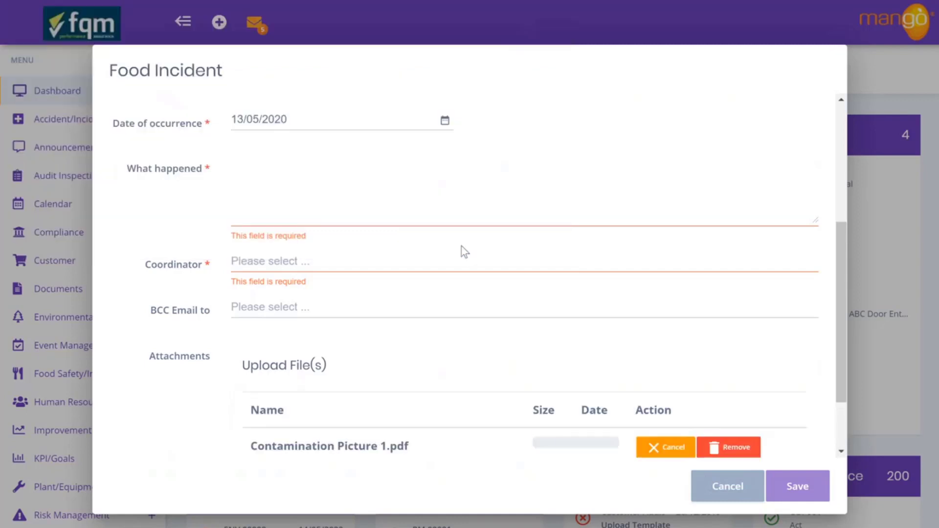
pyautogui.scroll(-2, 460, 250)
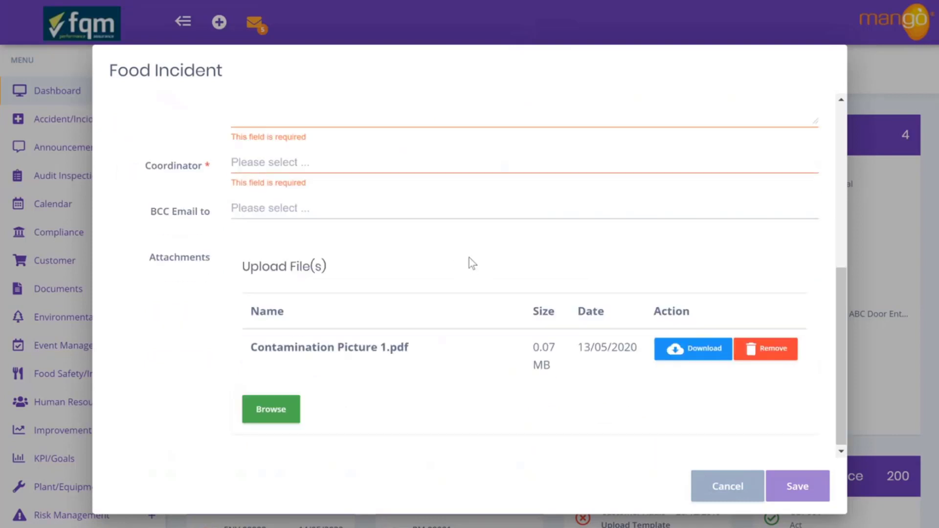
# Step: Describe what happened as "Customer complained that packaging damaged and also looks like some form of contamination. 2 x chicked breast packages."
pyautogui.scroll(5, 465, 257)
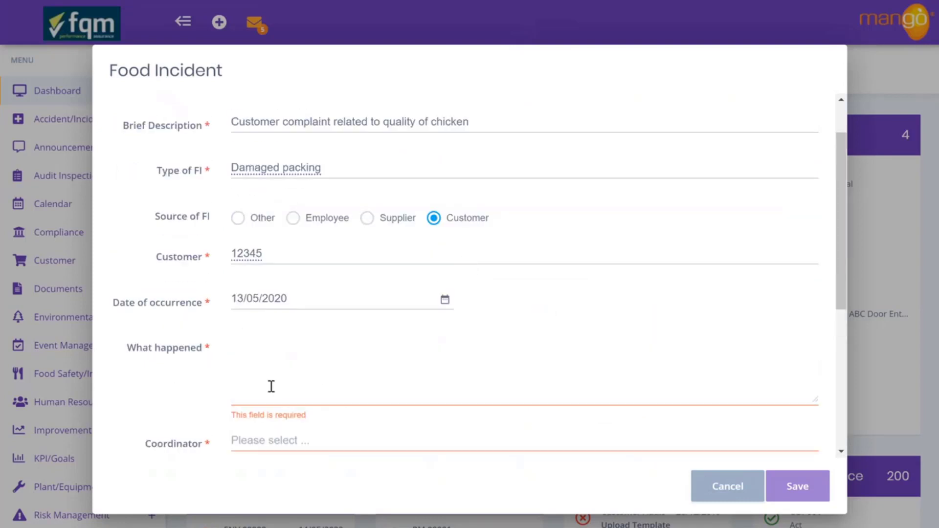
pyautogui.click(330, 372)
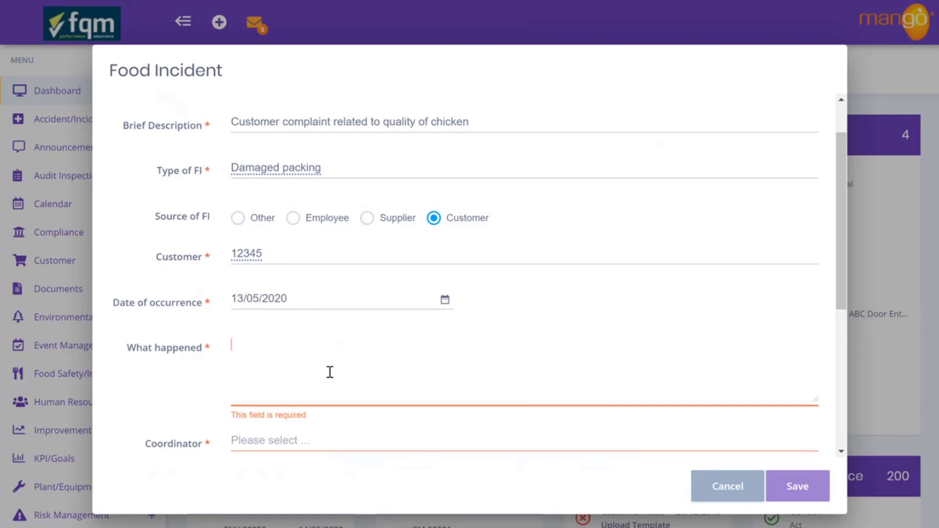
pyautogui.write('Customer compa')
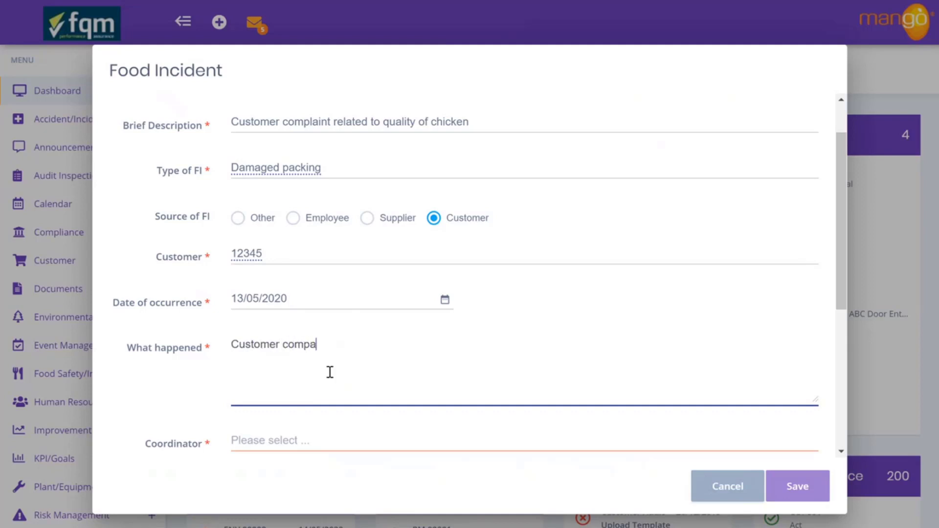
pyautogui.press('BackSpace')
pyautogui.write('lained that packag')
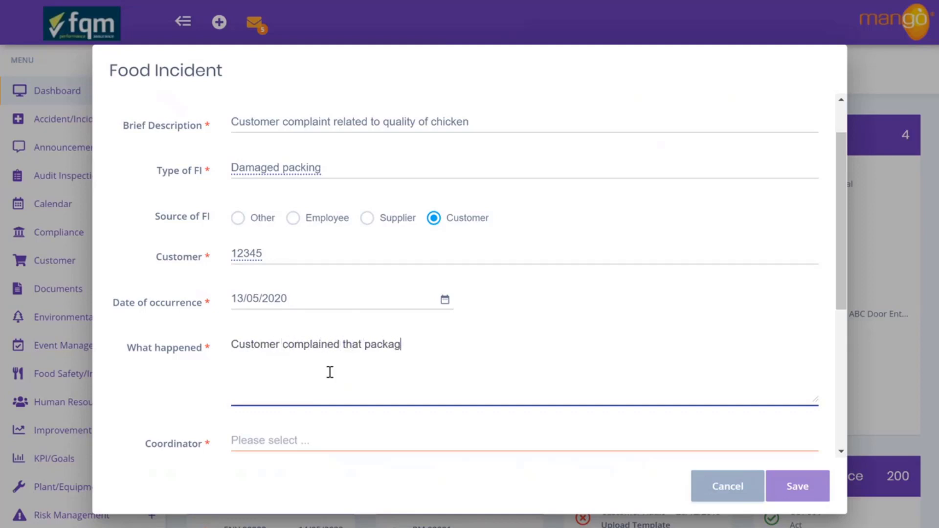
pyautogui.write('ing damaged a')
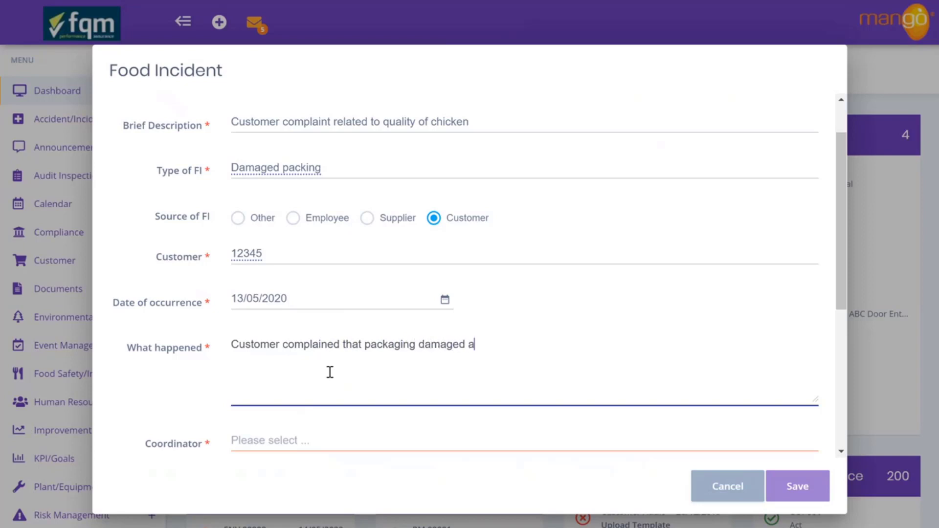
pyautogui.write('nd also looks ')
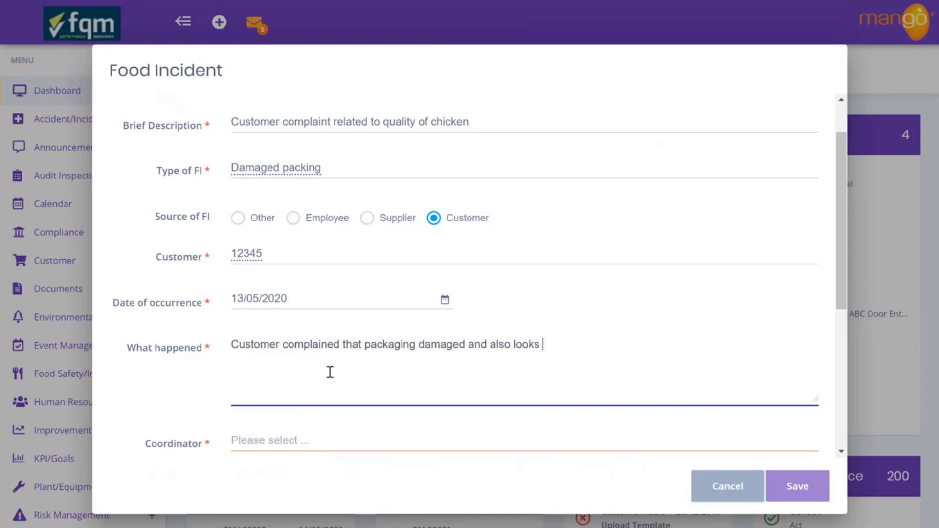
pyautogui.write('like some form o')
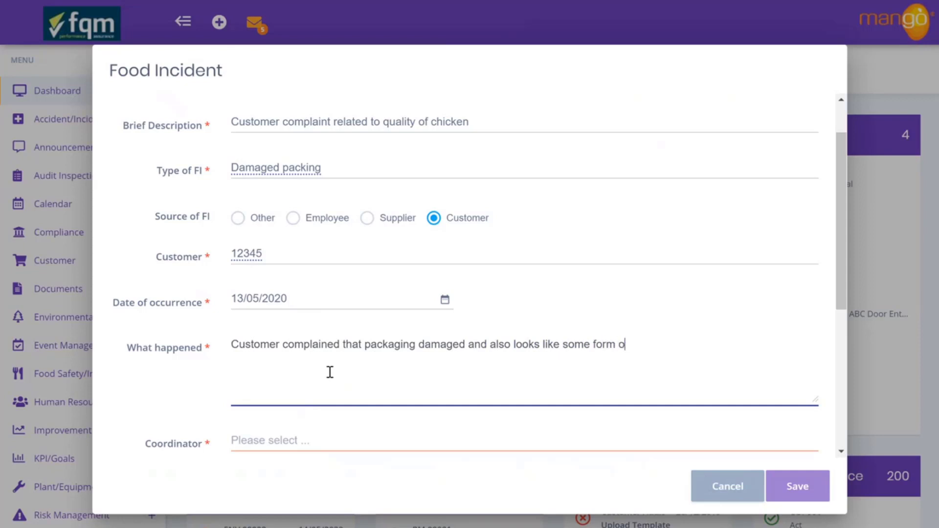
pyautogui.write('f contamination')
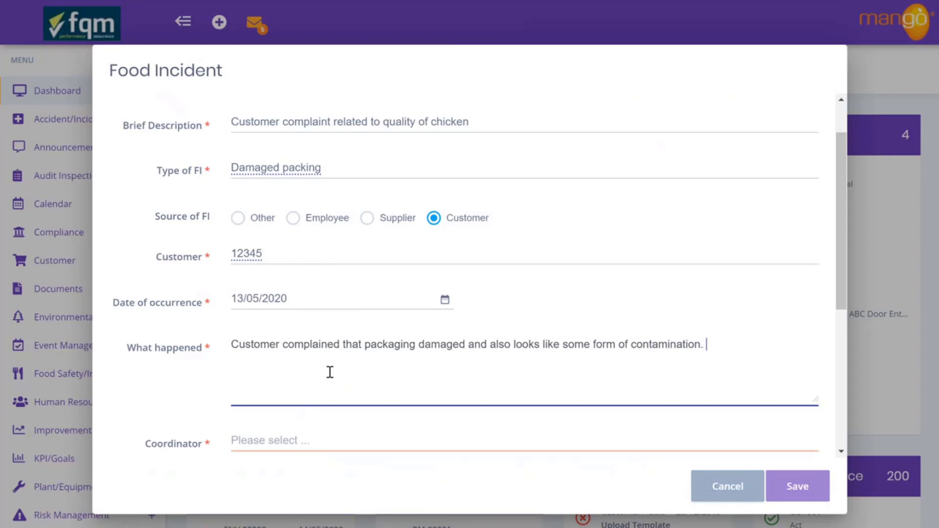
pyautogui.write('. 2 x chicked breast ')
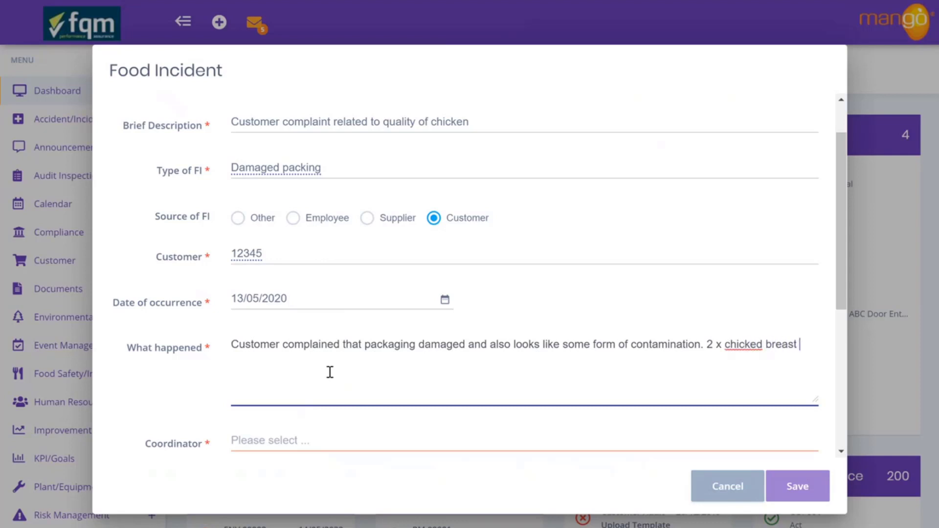
pyautogui.write('packages.')
# Step: Assign the first listed person as the food incident's coordinator
pyautogui.scroll(-1, 327, 365)
pyautogui.scroll(-1, 326, 365)
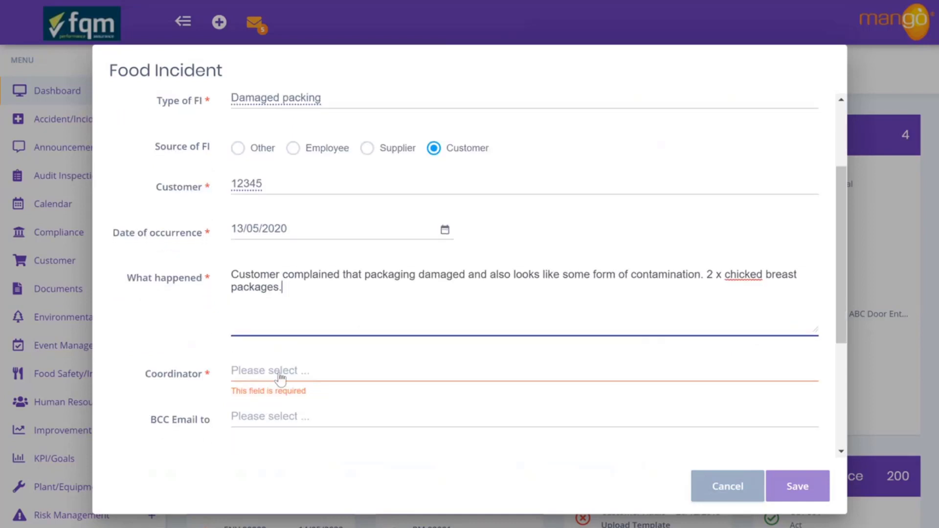
pyautogui.click(277, 379)
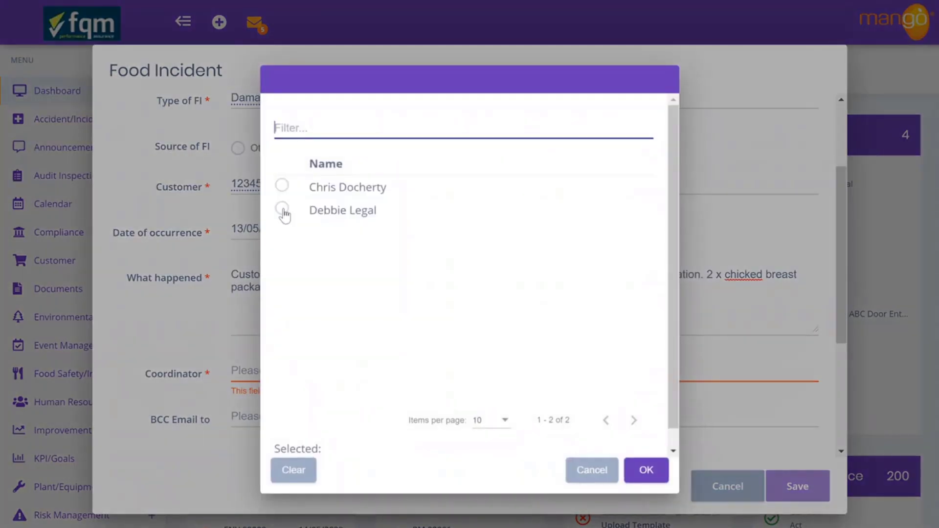
pyautogui.click(281, 185)
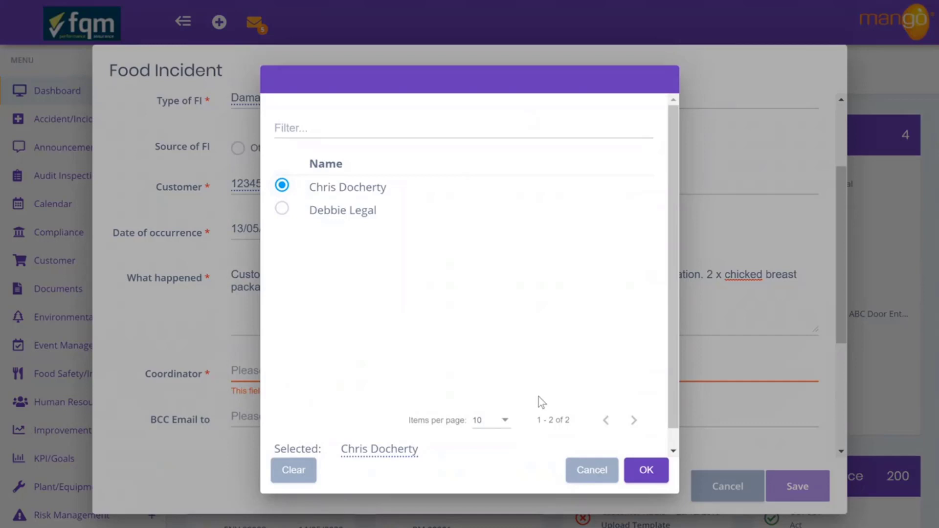
pyautogui.click(646, 470)
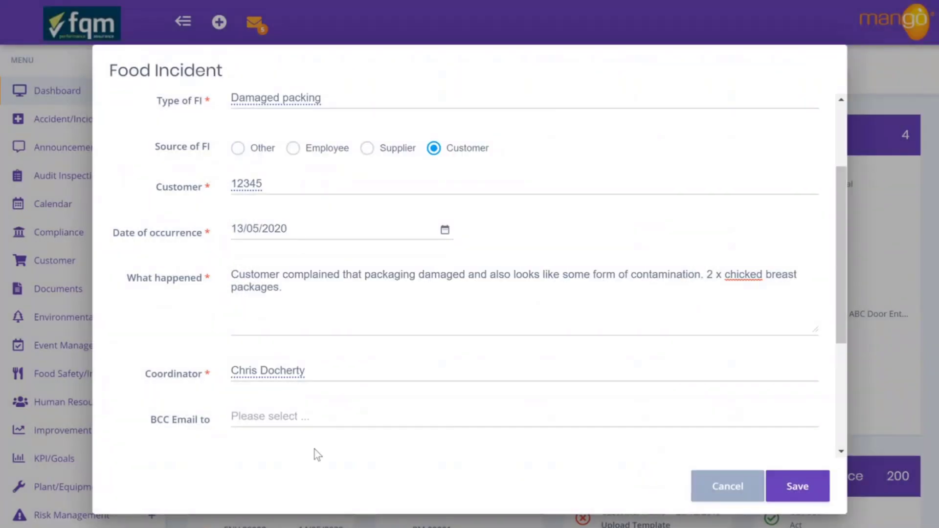
# Step: Filter the BCC email recipients by "oper" and add the matching operations employee
pyautogui.click(292, 417)
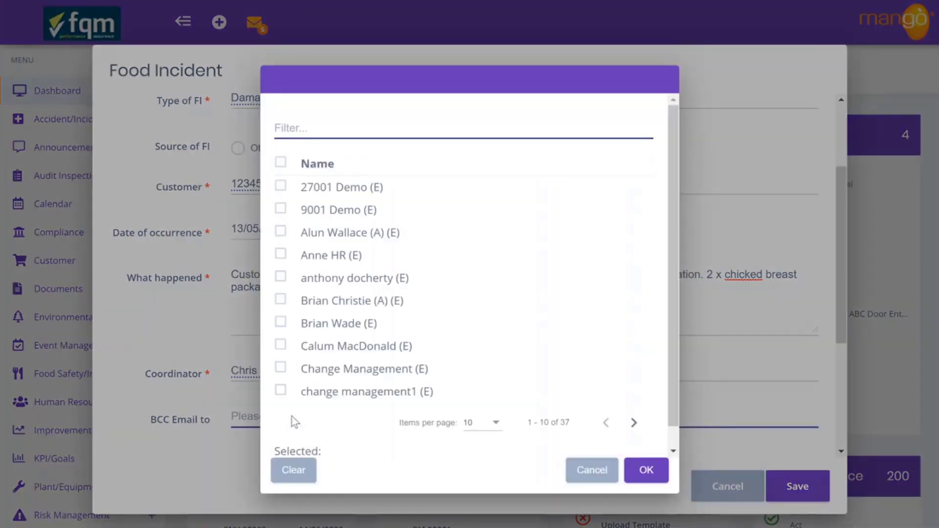
pyautogui.write('oper')
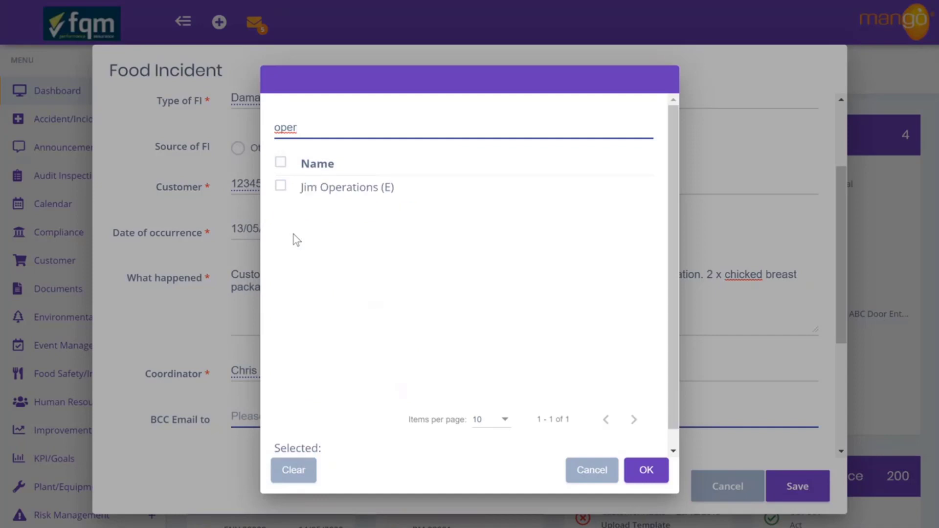
pyautogui.click(280, 186)
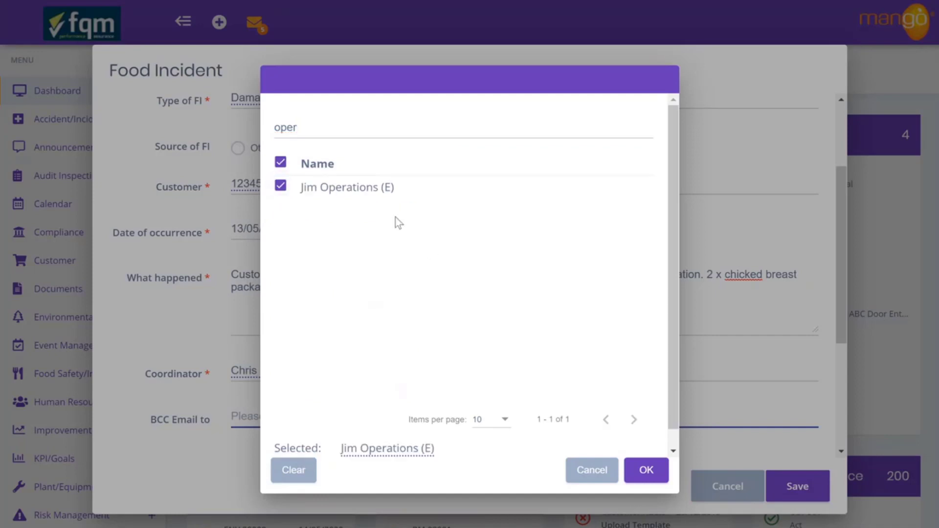
pyautogui.click(655, 470)
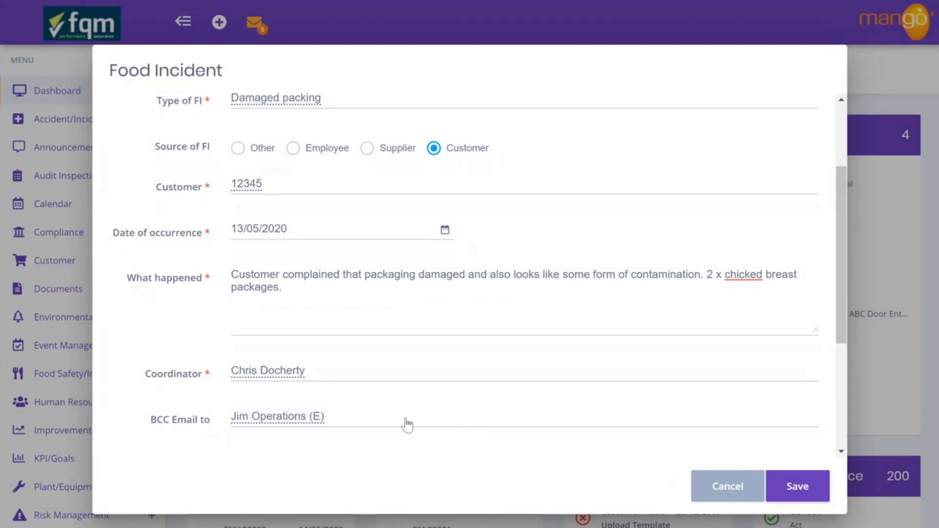
# Step: Filter the BCC email recipients by "legal", add the matching legal employee, and save the food incident
pyautogui.click(405, 423)
pyautogui.write('legal')
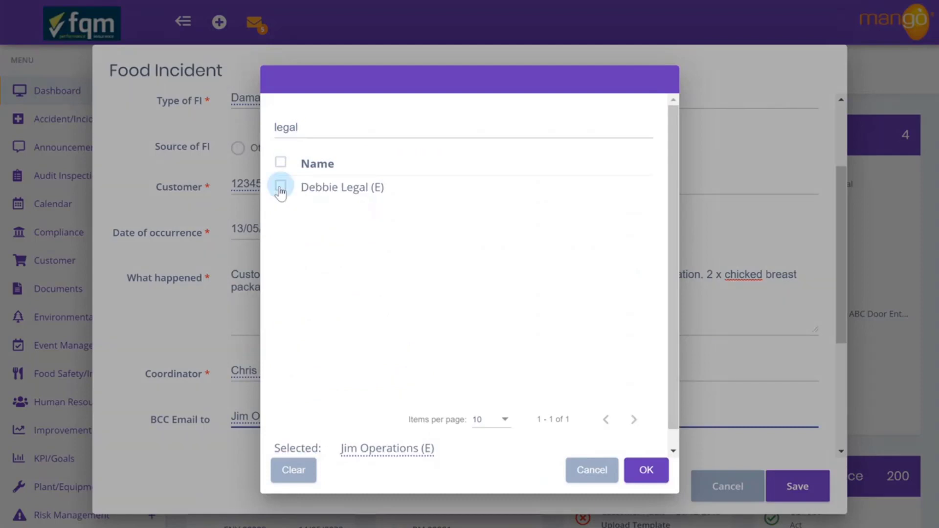
pyautogui.click(280, 187)
pyautogui.click(644, 470)
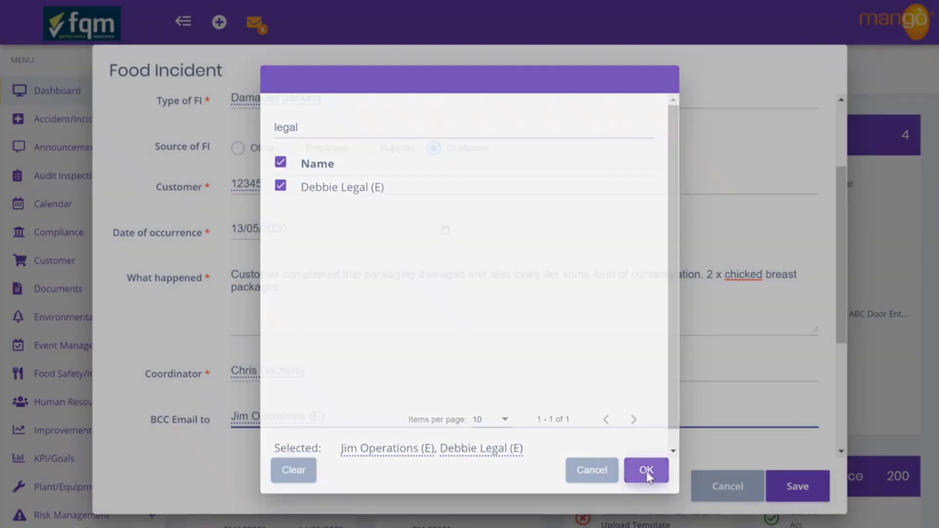
pyautogui.click(800, 487)
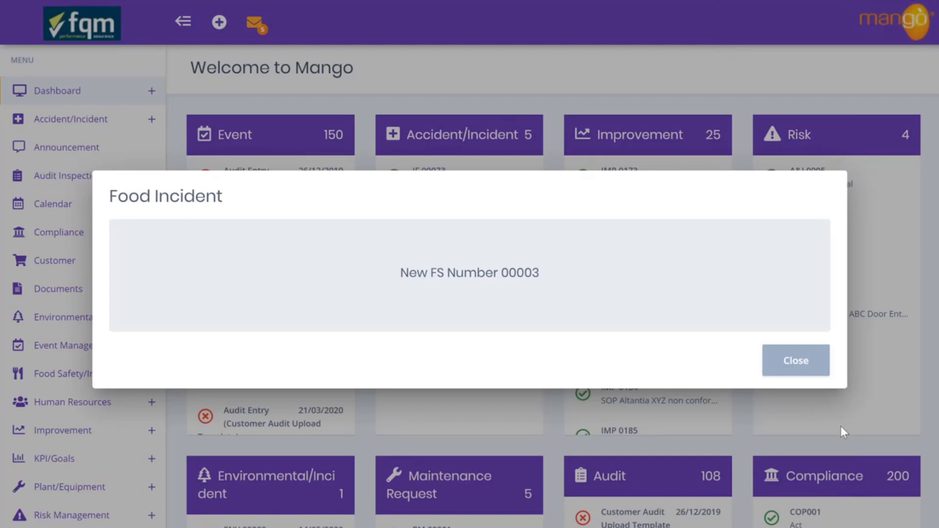
pyautogui.click(813, 373)
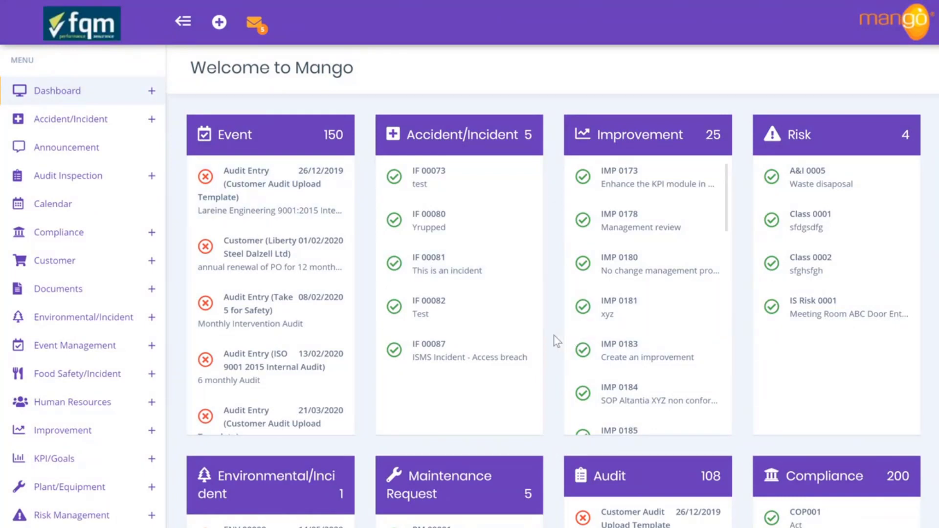
# Step: Open the chicken quality complaint from the food safety My Investigations list for editing
pyautogui.scroll(-8, 553, 336)
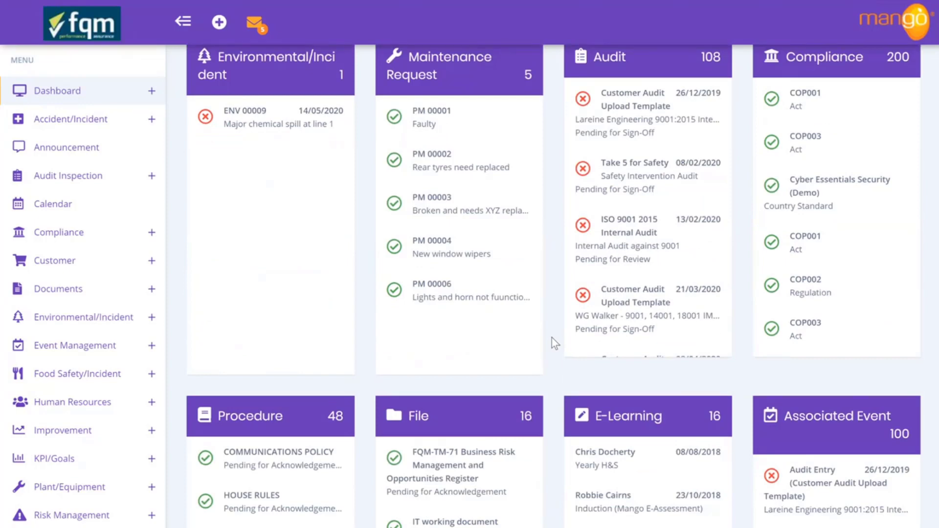
pyautogui.scroll(-4, 556, 336)
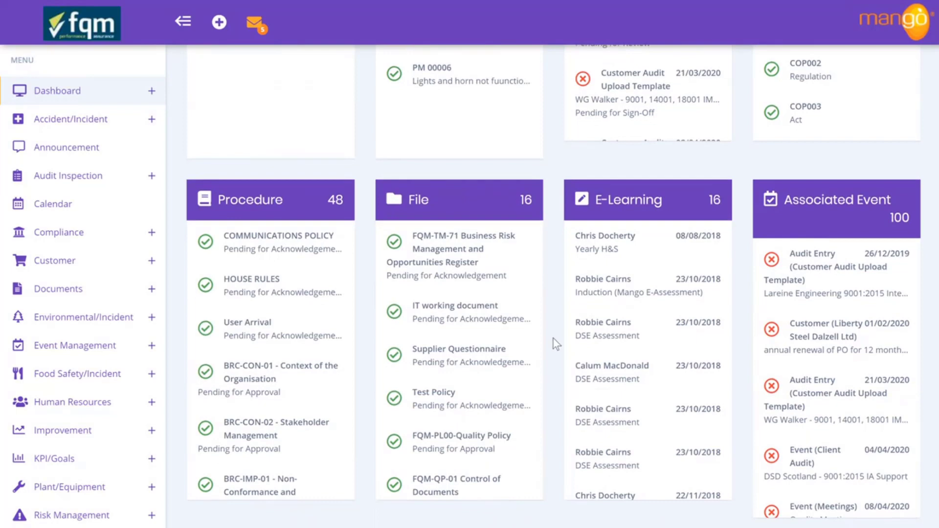
pyautogui.scroll(7, 553, 339)
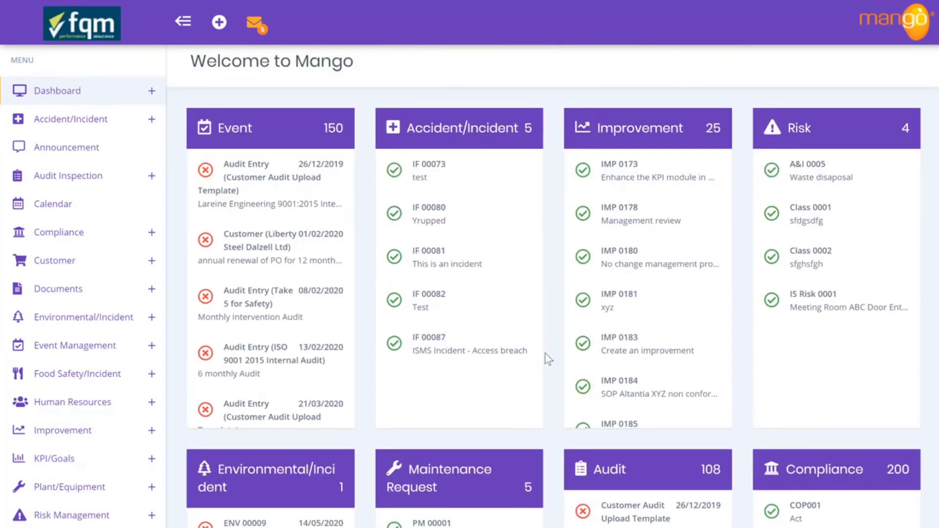
pyautogui.click(84, 380)
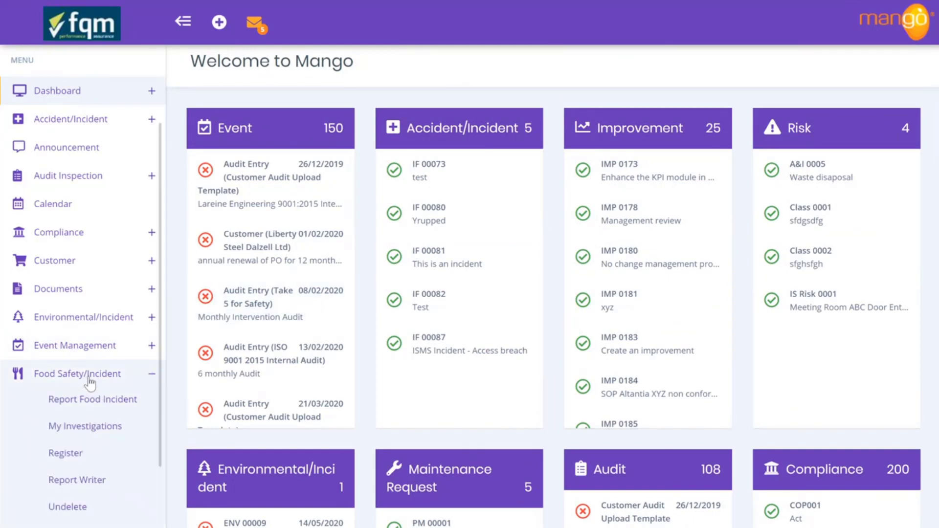
pyautogui.click(85, 434)
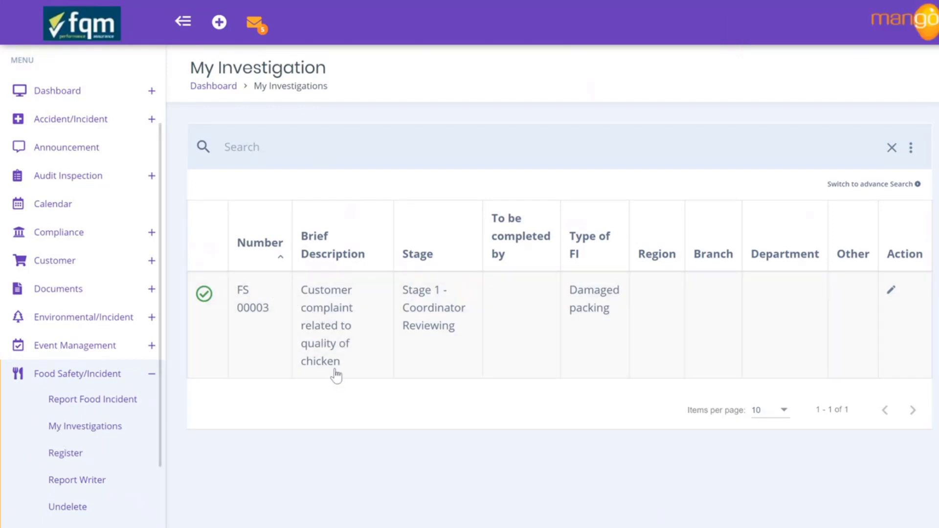
pyautogui.click(341, 325)
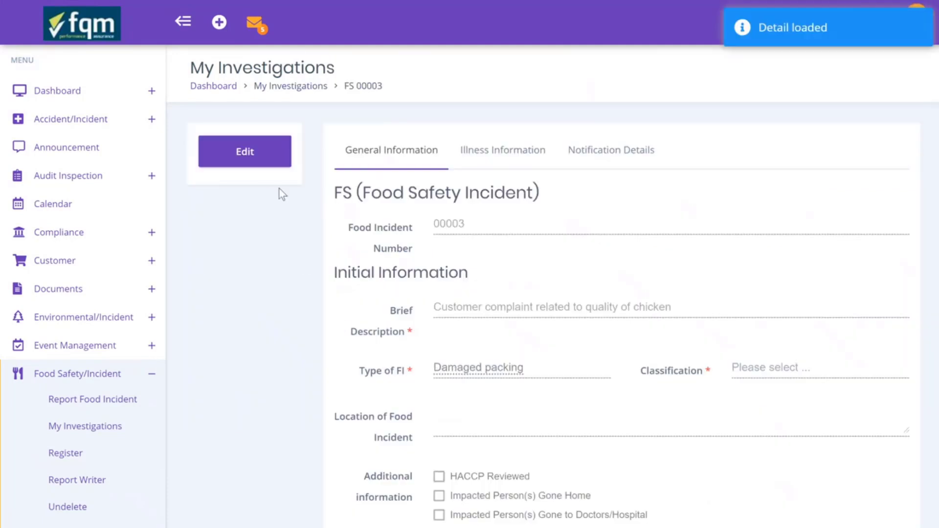
pyautogui.click(253, 163)
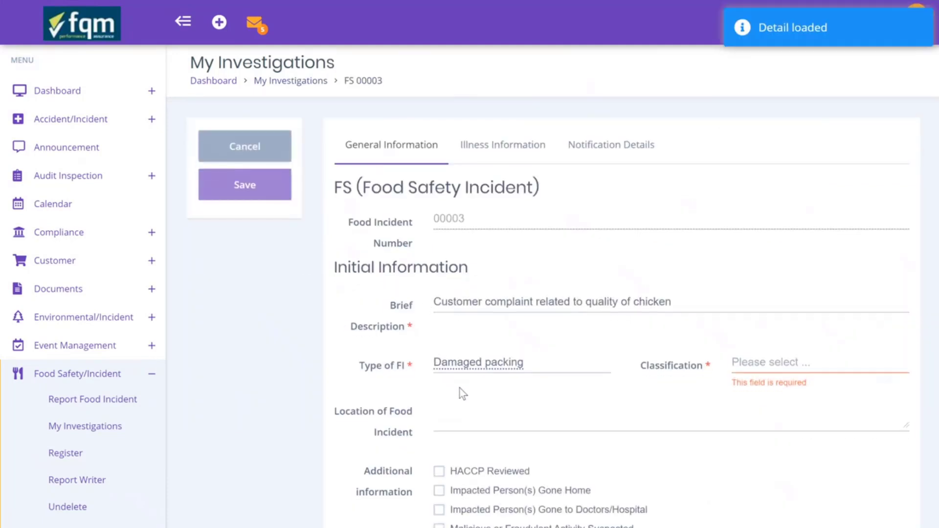
# Step: Classify the food safety incident as "Localised (multiple people one site)"
pyautogui.scroll(-3, 460, 388)
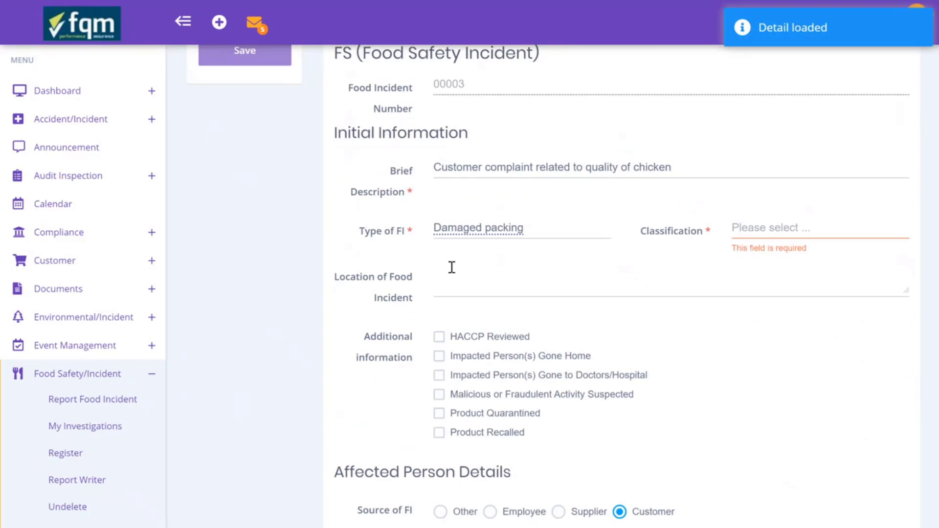
pyautogui.click(804, 230)
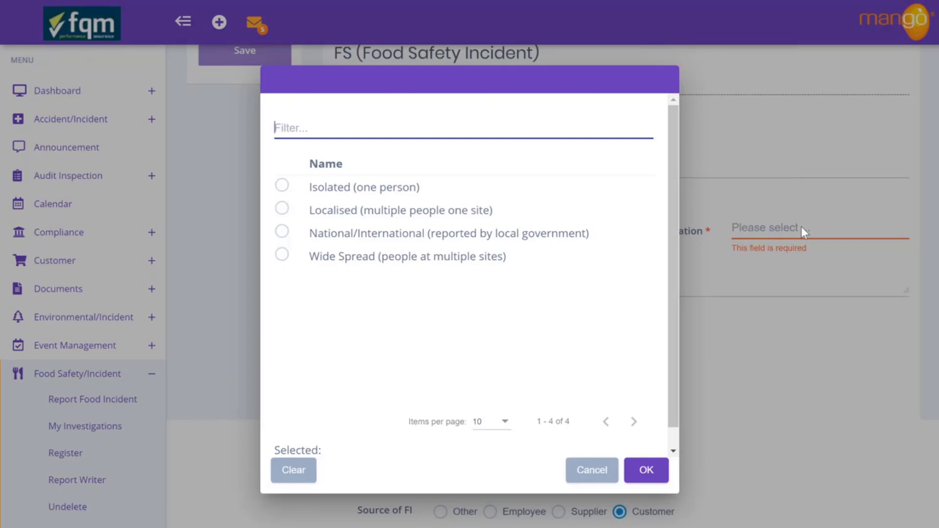
pyautogui.click(282, 209)
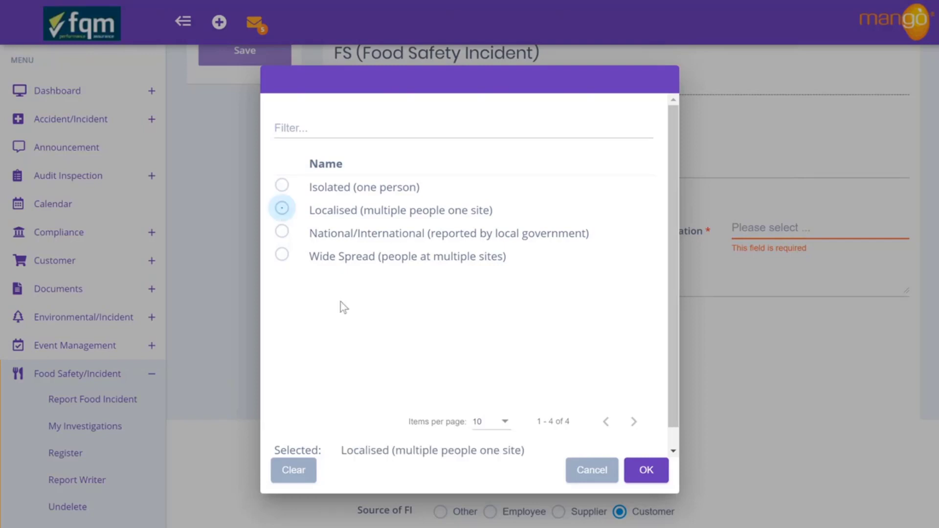
pyautogui.click(642, 470)
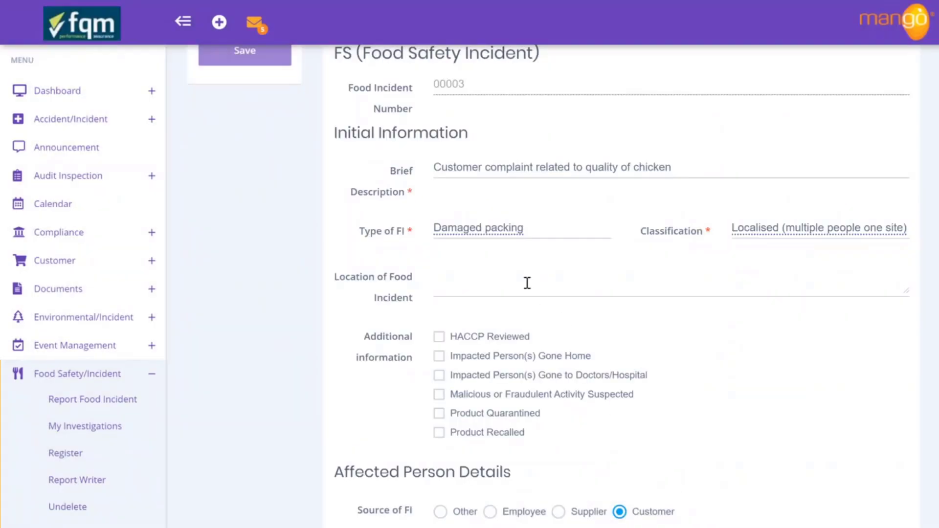
# Step: Enter the incident location as "At the clients premises, but more investigation is required." and mark Product Quarantined
pyautogui.click(527, 283)
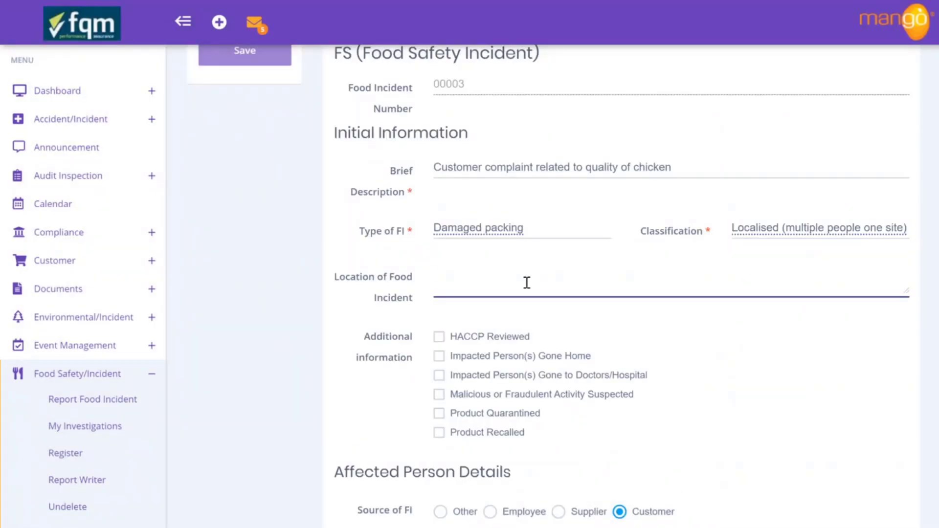
pyautogui.write('At the clients premi')
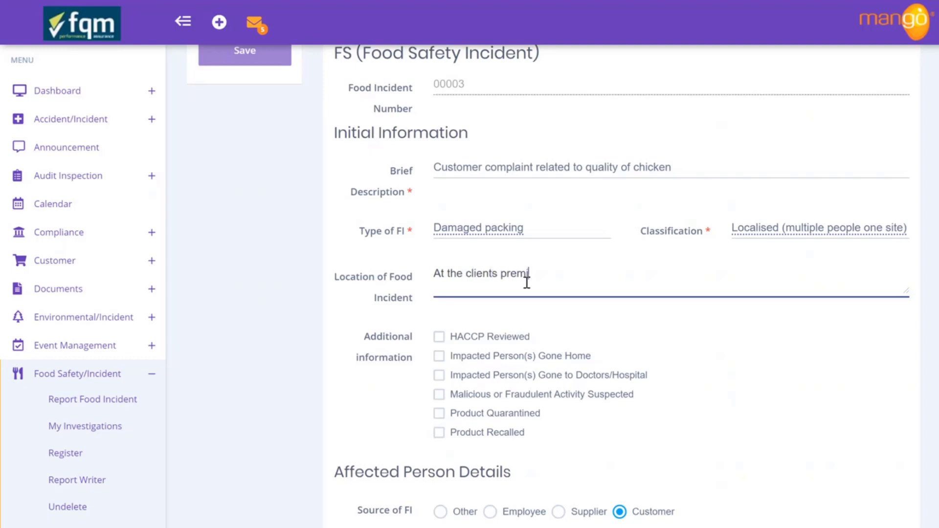
pyautogui.write('ses, but more investigation is ')
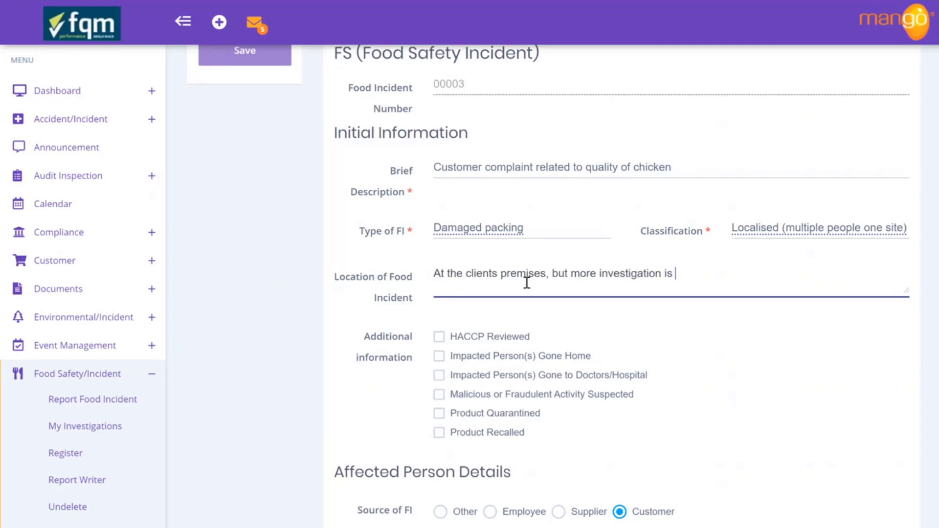
pyautogui.write('required')
pyautogui.click(440, 414)
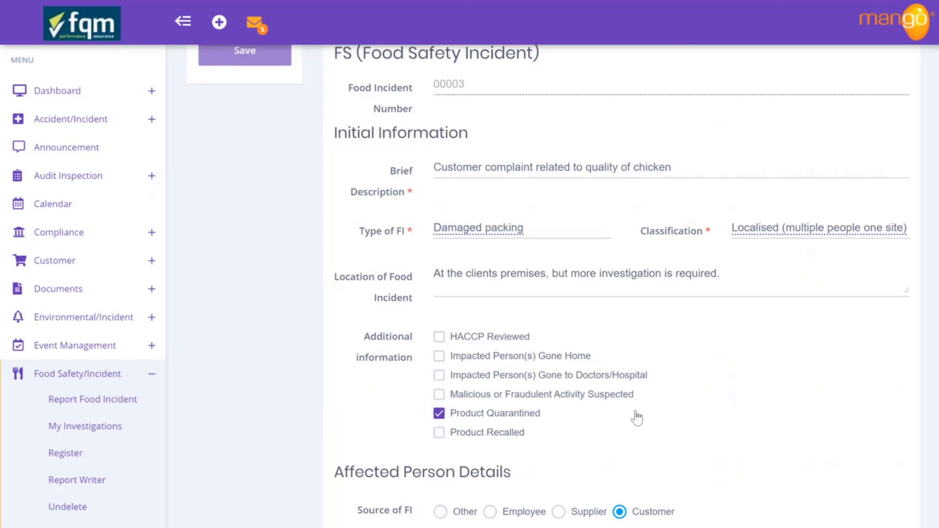
# Step: Set the person reporting the incident to Client in the affected person details
pyautogui.scroll(-4, 636, 416)
pyautogui.scroll(-3, 637, 422)
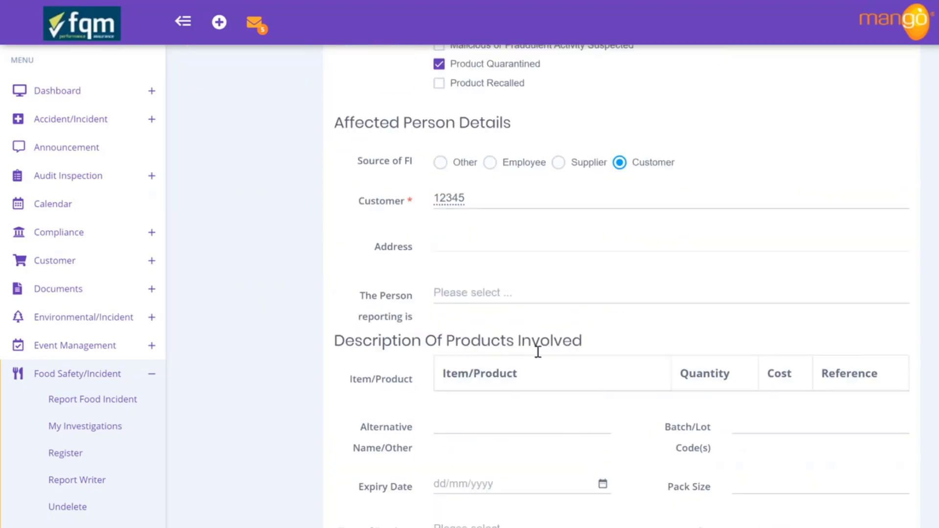
pyautogui.click(486, 294)
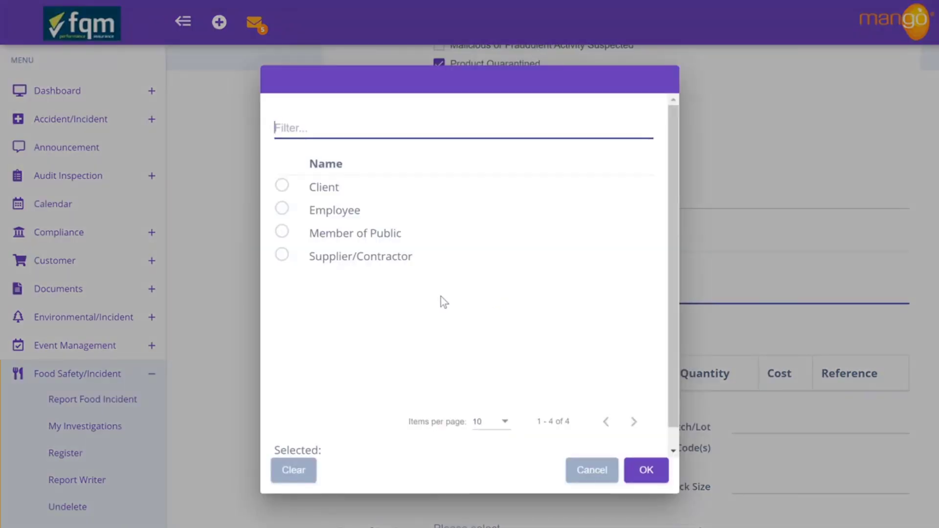
pyautogui.click(288, 209)
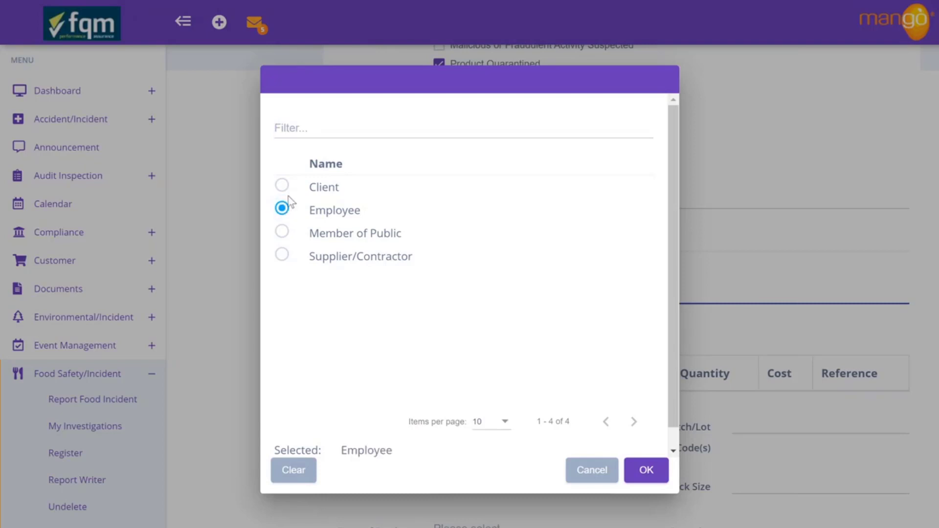
pyautogui.click(282, 188)
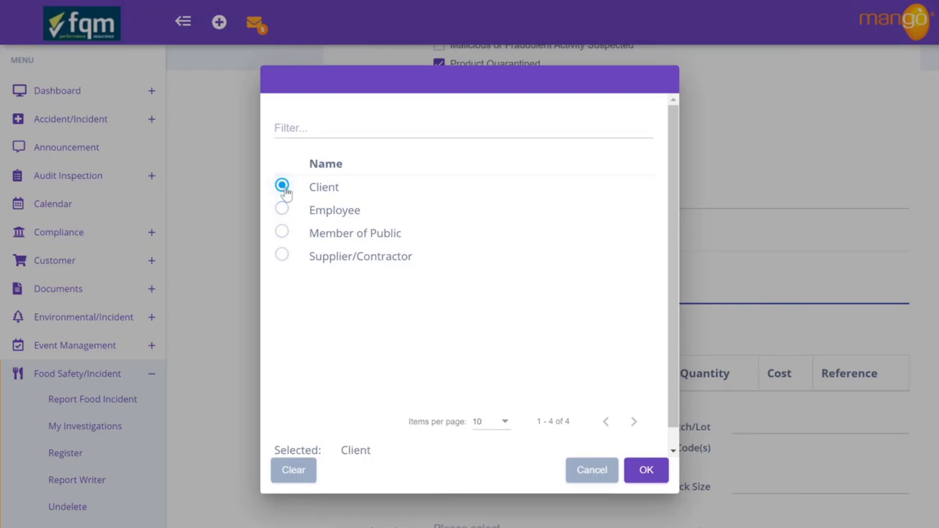
pyautogui.click(646, 469)
# Step: Enter the product's batch/lot code as CHICK1234 and set its expiry date to 28/05/2020
pyautogui.scroll(-3, 630, 487)
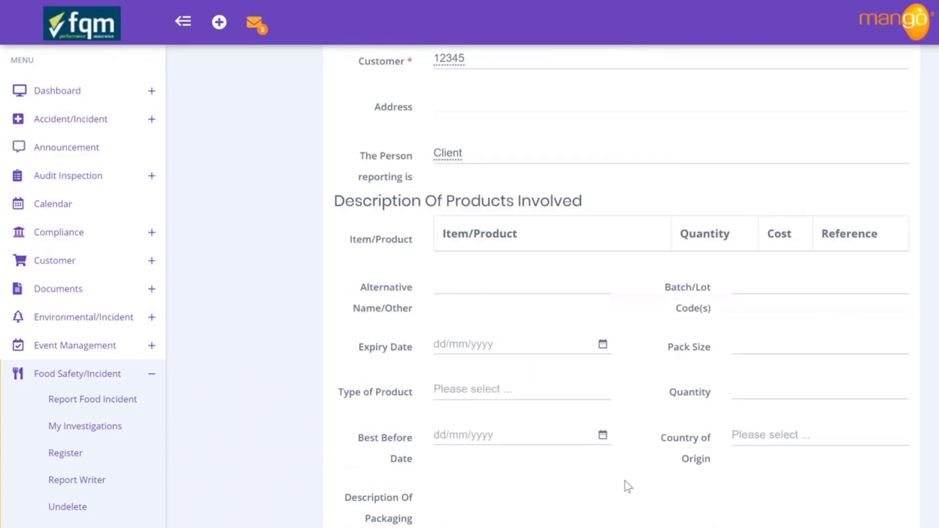
pyautogui.click(506, 285)
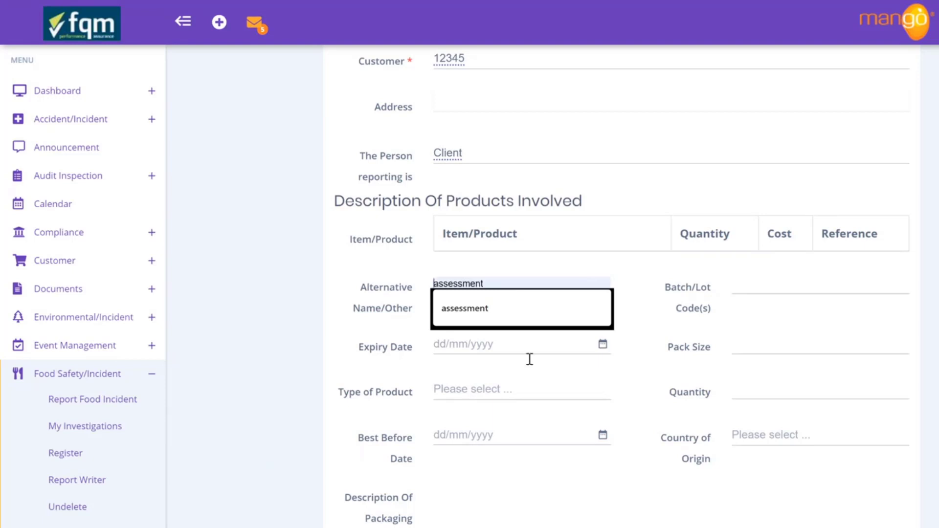
pyautogui.click(783, 286)
pyautogui.click(782, 286)
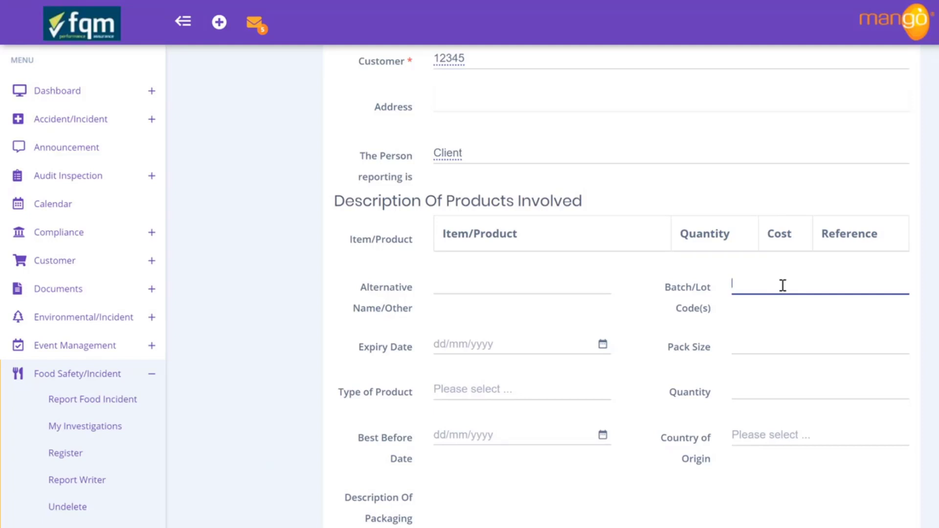
pyautogui.write('CHICK1234')
pyautogui.click(602, 348)
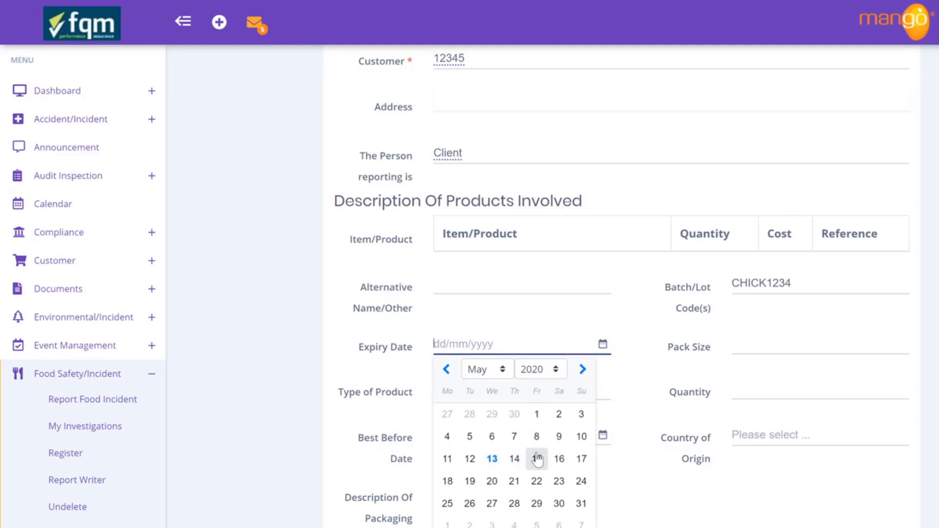
pyautogui.click(514, 504)
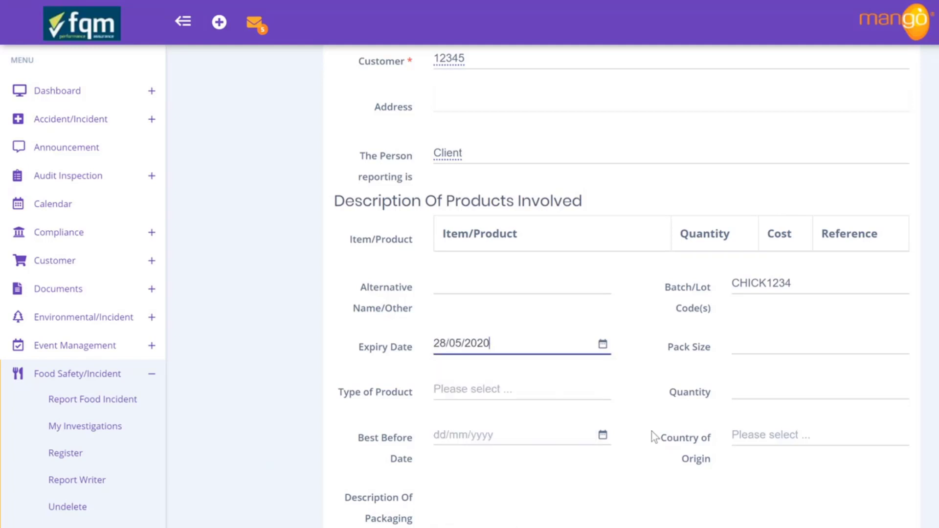
# Step: Set the product's pack size to 100kg and its quantity to 2
pyautogui.click(785, 344)
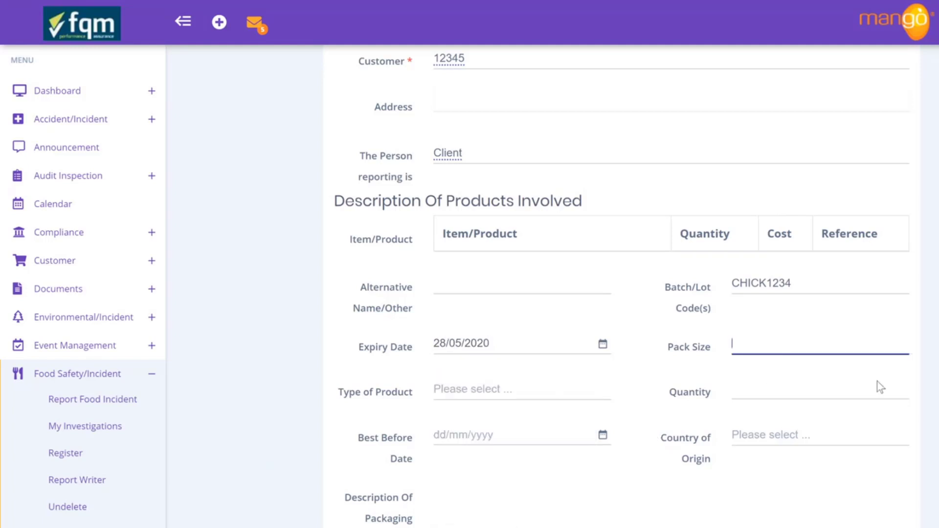
pyautogui.write('100kg')
pyautogui.click(781, 392)
pyautogui.write('2')
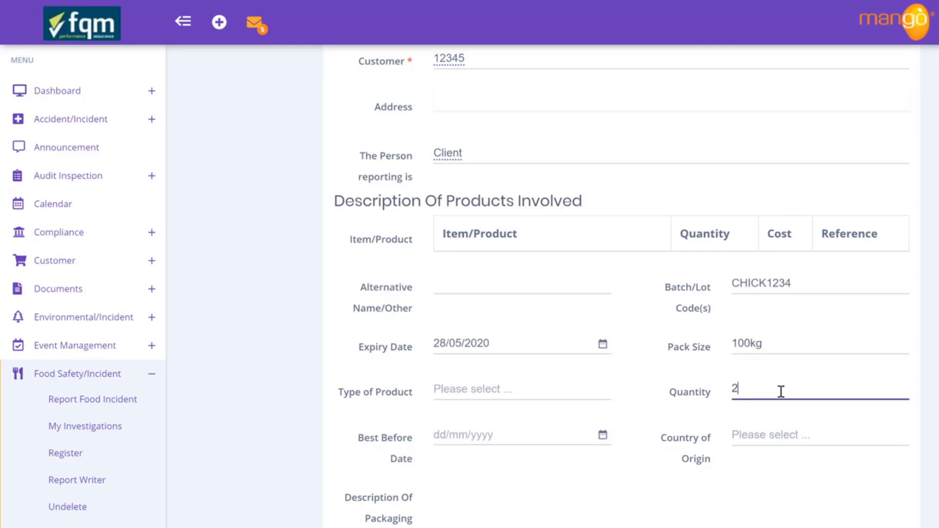
# Step: Set the type of product to Raw Poultry
pyautogui.click(506, 395)
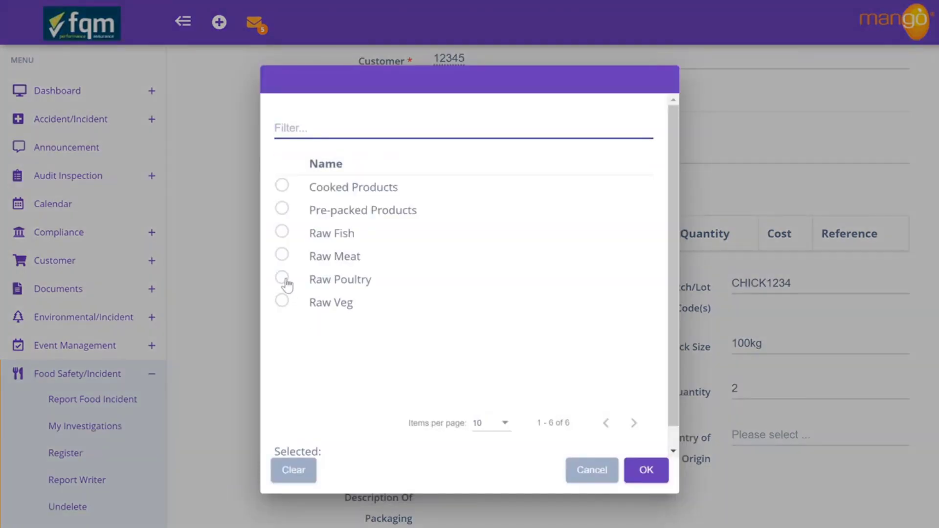
pyautogui.click(282, 277)
pyautogui.click(649, 481)
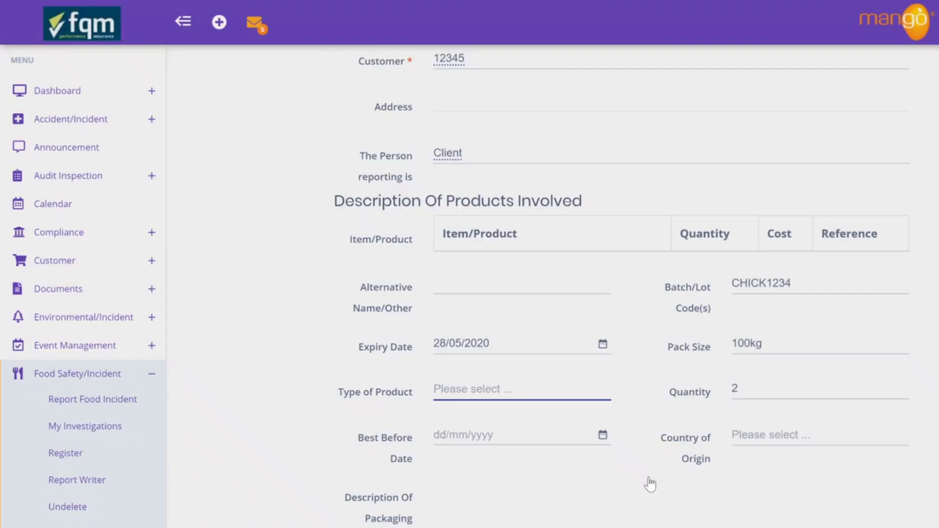
# Step: Set the product's country of origin to Argentina, leaving the best before date empty
pyautogui.scroll(-3, 643, 482)
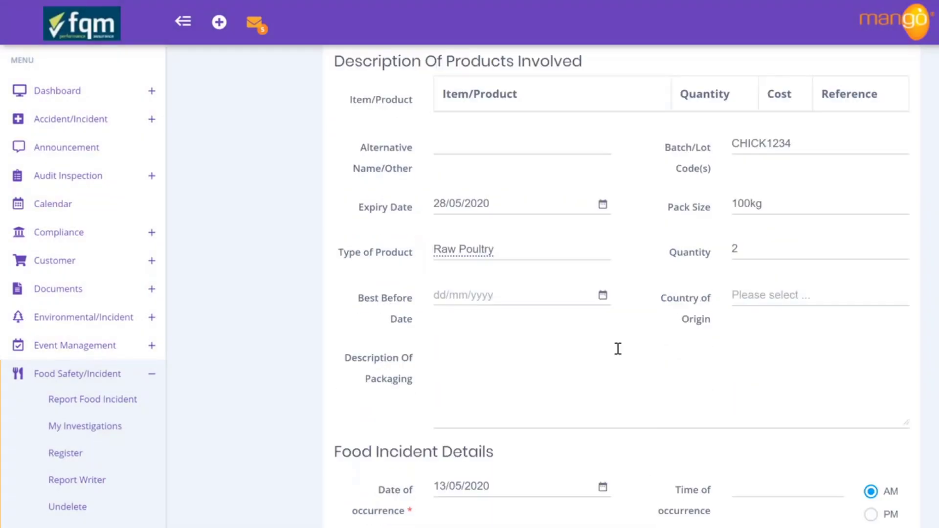
pyautogui.click(603, 296)
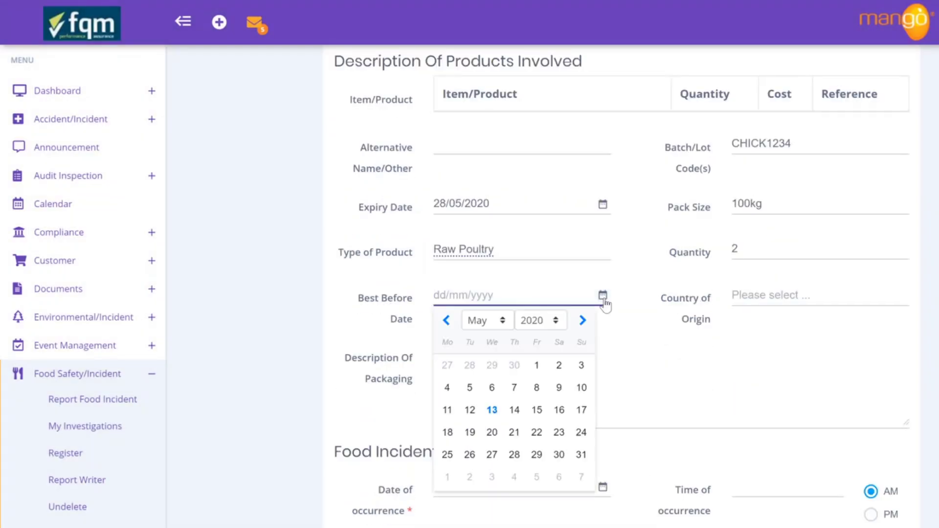
pyautogui.click(644, 348)
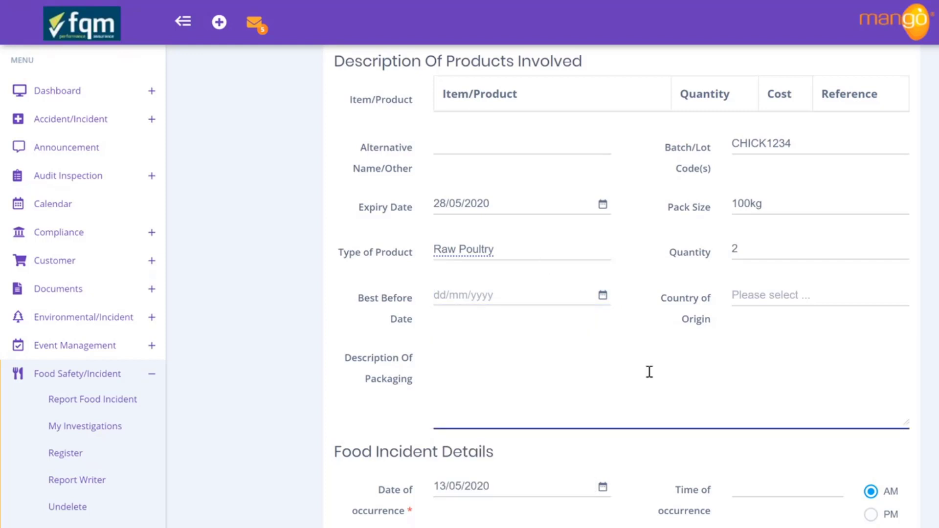
pyautogui.click(796, 299)
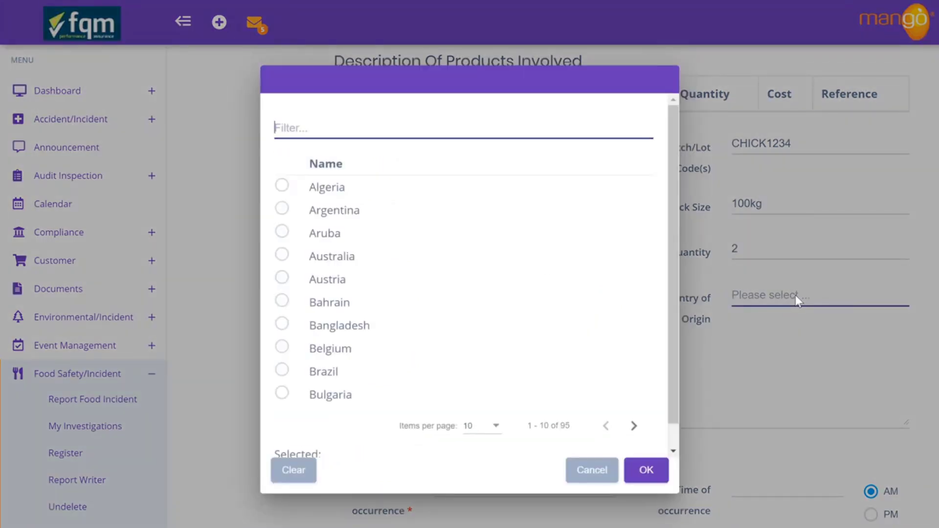
pyautogui.click(287, 212)
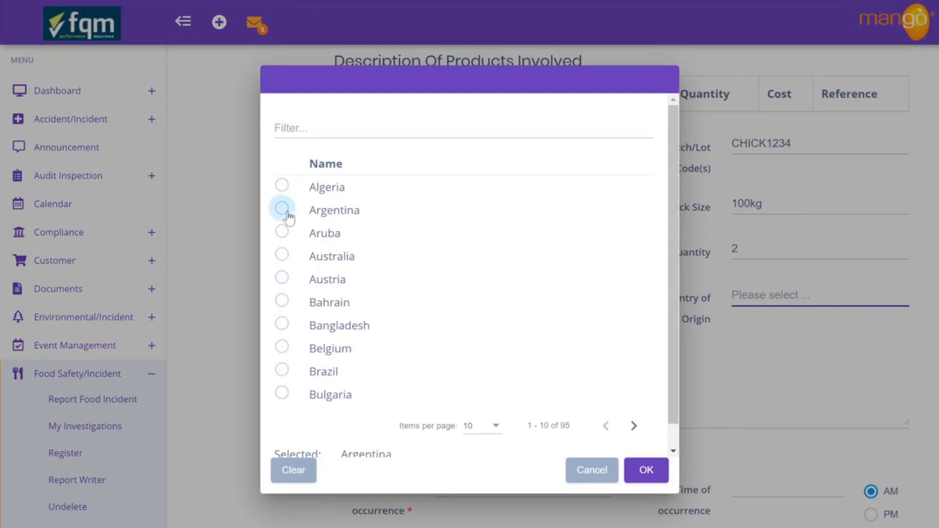
pyautogui.click(653, 470)
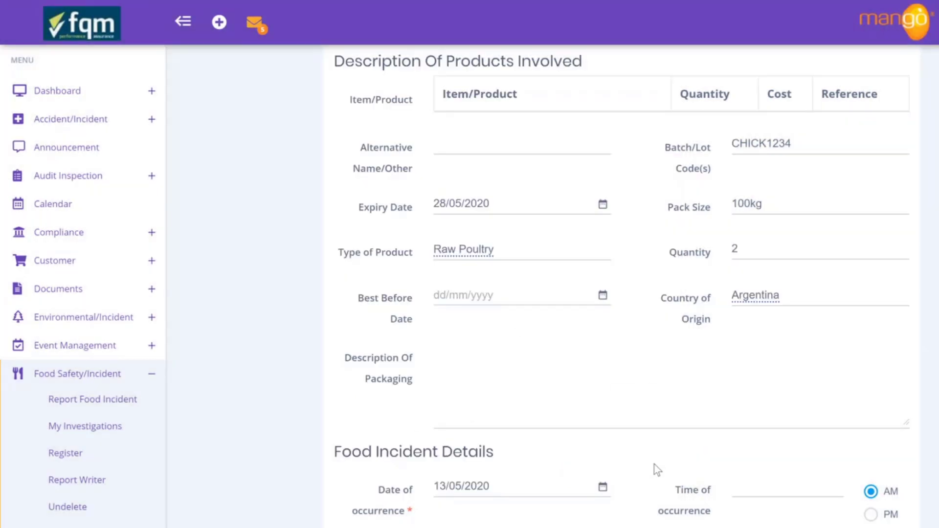
# Step: Enter a description of the packaging saying it is cardboard packaging with damage
pyautogui.click(605, 392)
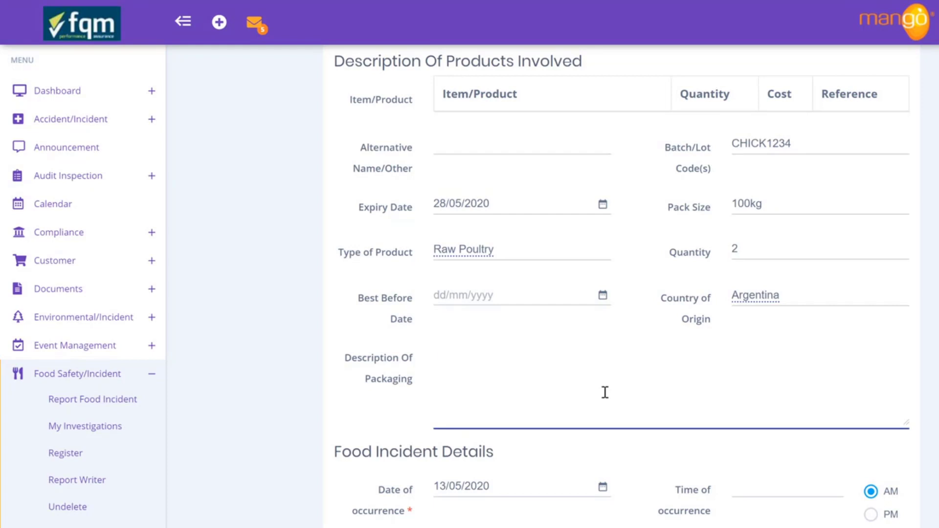
pyautogui.write('Capboard')
pyautogui.press('BackSpace')
pyautogui.press('BackSpace')
pyautogui.press('BackSpace')
pyautogui.press('BackSpace')
pyautogui.press('BackSpace')
pyautogui.press('BackSpace')
pyautogui.press('BackSpace')
pyautogui.write('dboard packaing wi')
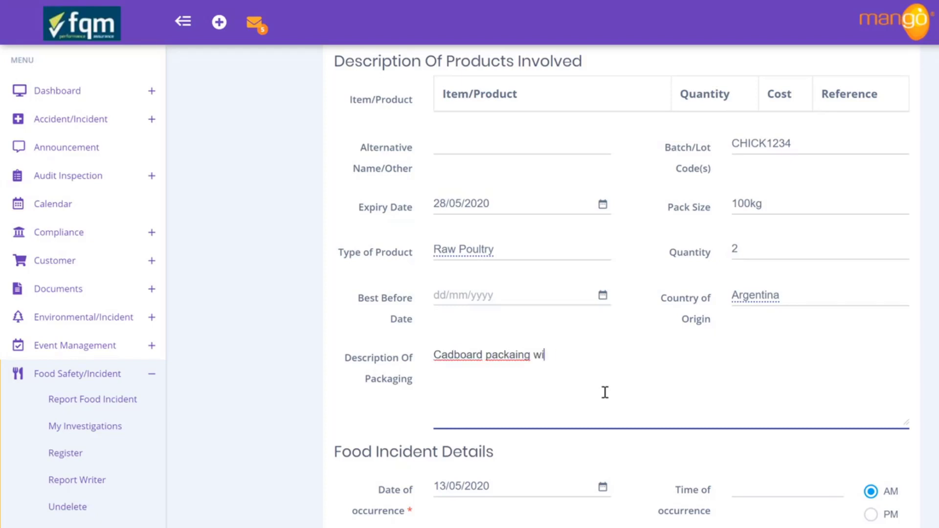
pyautogui.write('th damage')
# Step: Correct the misspelled words in the packaging description so it reads "Cardboard packaging with damage"
pyautogui.rightClick(508, 358)
pyautogui.click(538, 370)
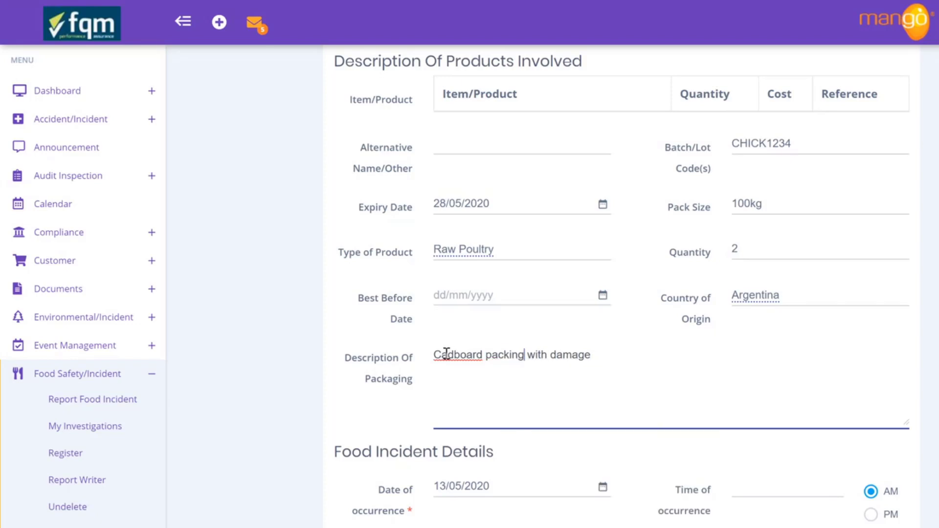
pyautogui.rightClick(447, 355)
pyautogui.click(478, 367)
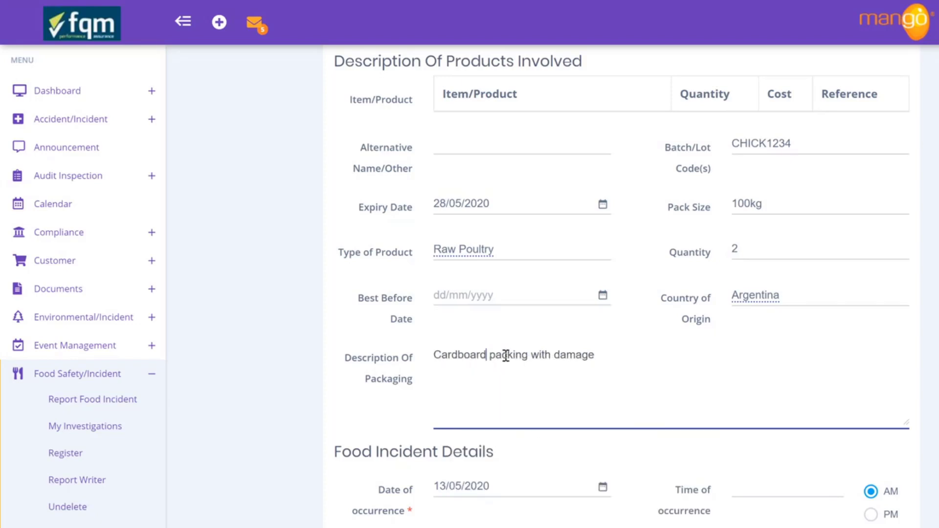
pyautogui.click(512, 355)
pyautogui.write('ag')
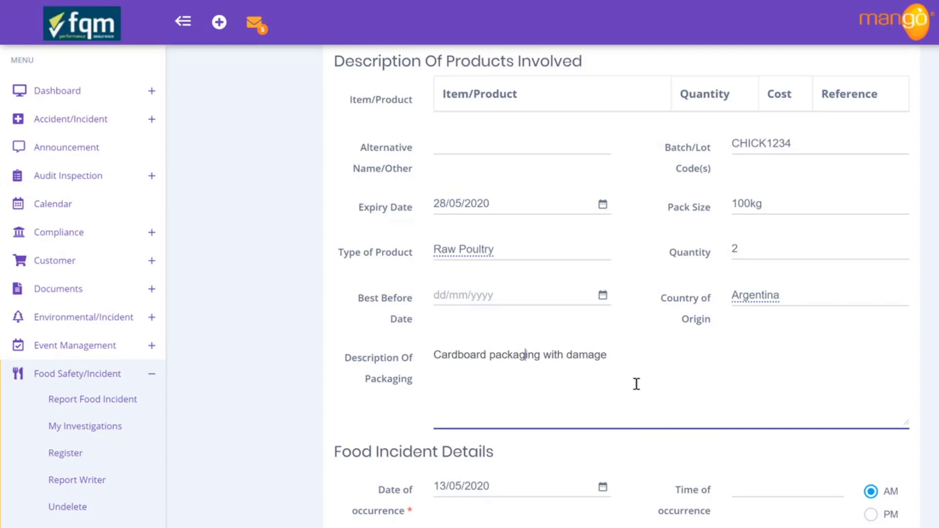
# Step: In the food incident details, set the time of occurrence to 7 AM and the work shift to Day
pyautogui.scroll(-4, 630, 391)
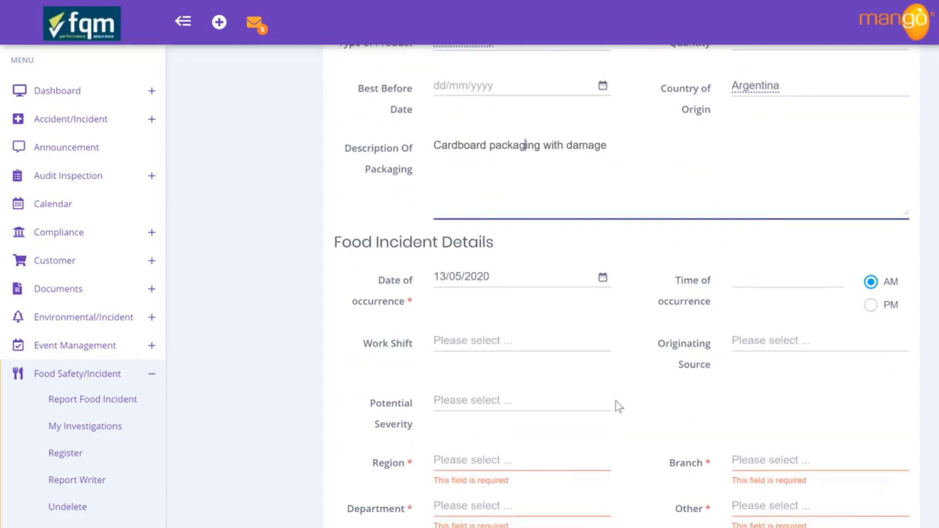
pyautogui.click(602, 279)
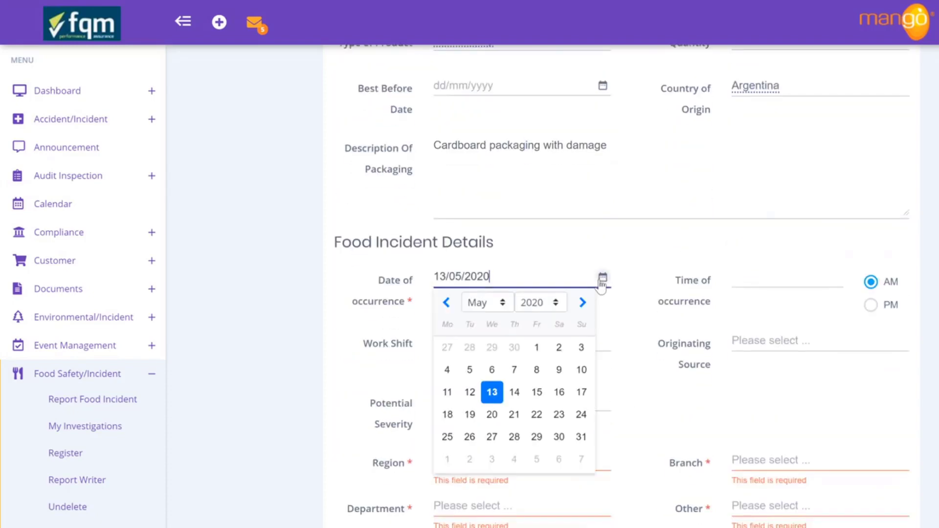
pyautogui.click(397, 338)
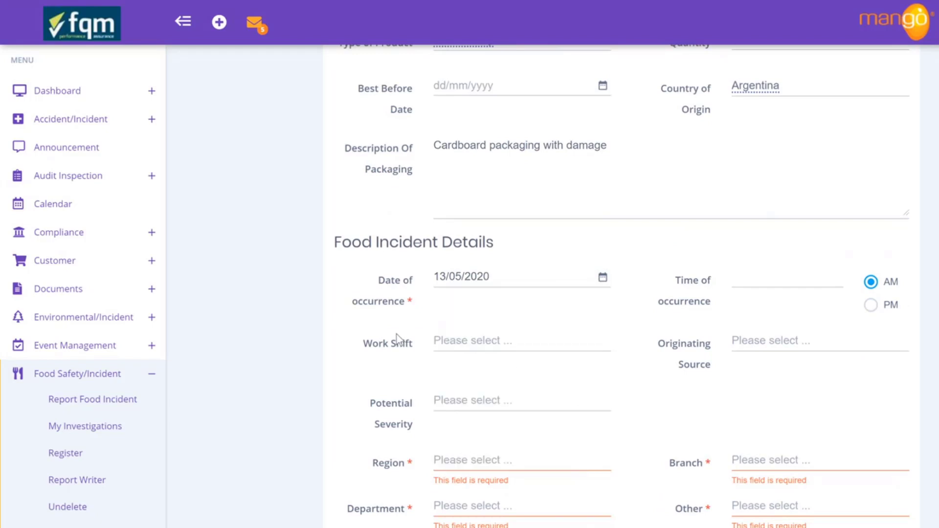
pyautogui.click(802, 278)
pyautogui.write('7')
pyautogui.click(512, 345)
pyautogui.click(286, 188)
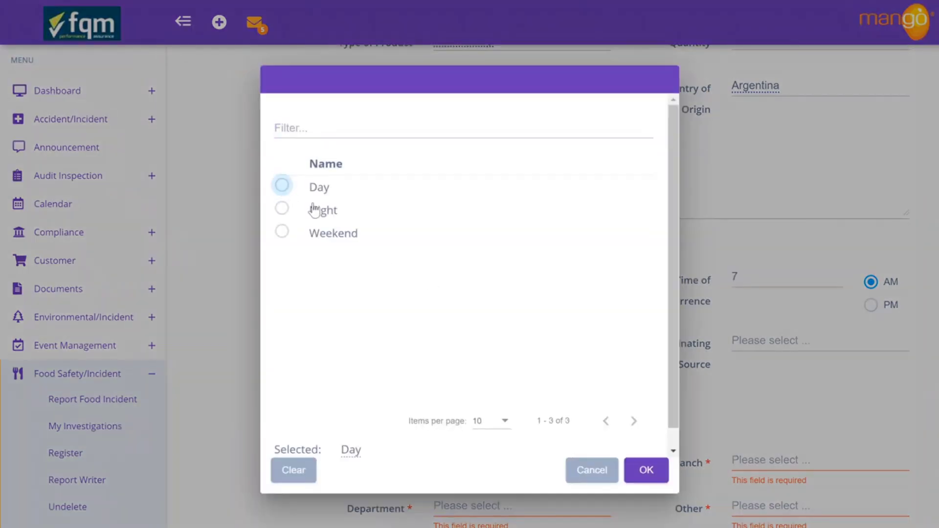
pyautogui.click(644, 468)
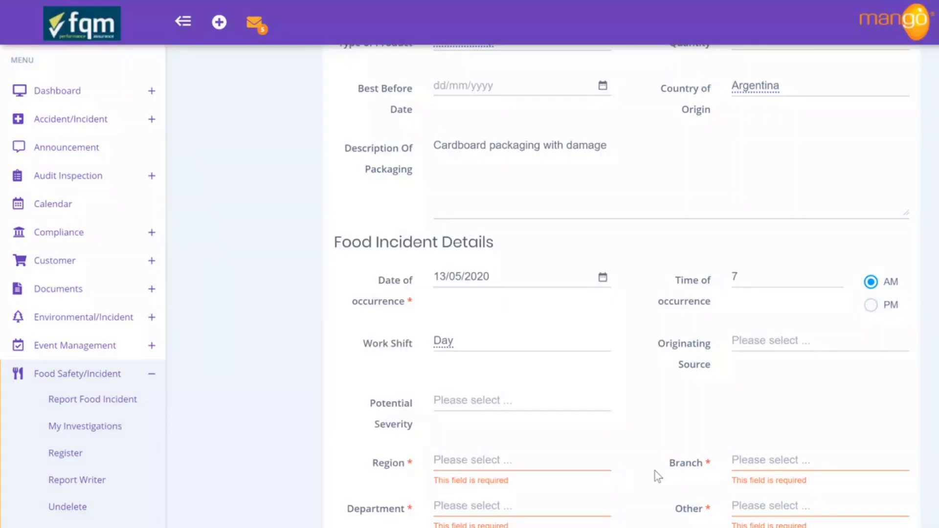
# Step: Set the incident's originating source to Transportation Process and its potential severity to 2. Medium
pyautogui.click(758, 341)
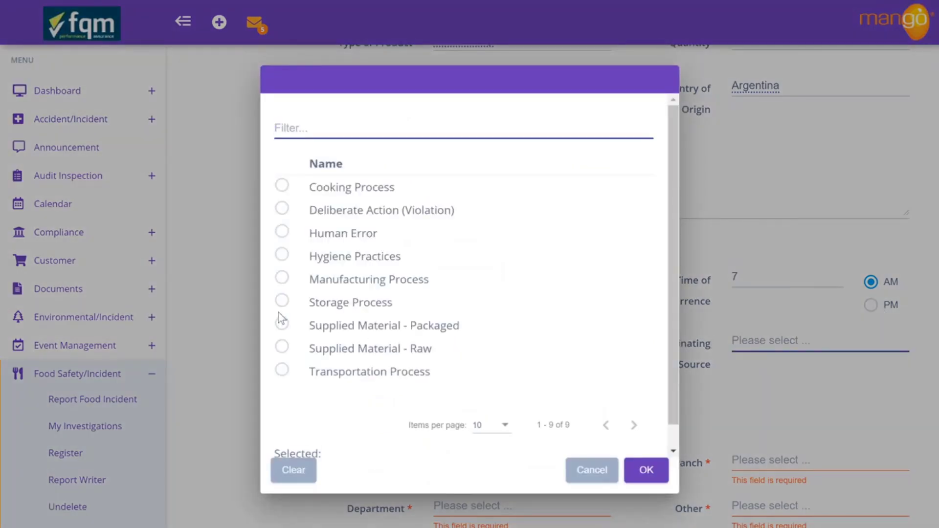
pyautogui.click(282, 370)
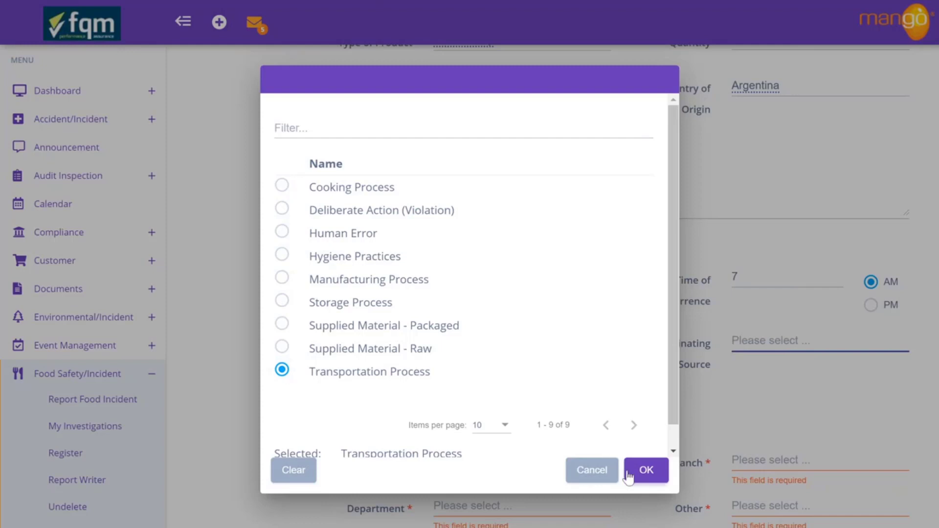
pyautogui.click(645, 469)
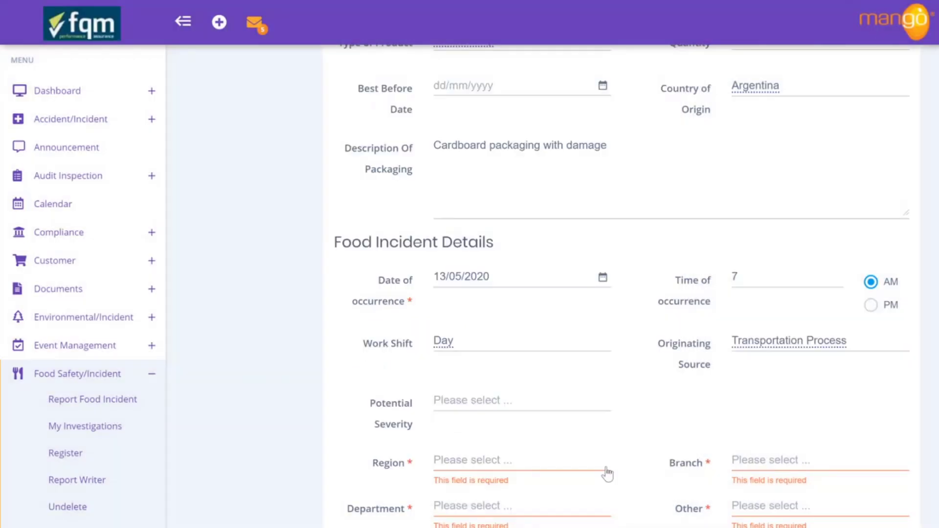
pyautogui.click(477, 401)
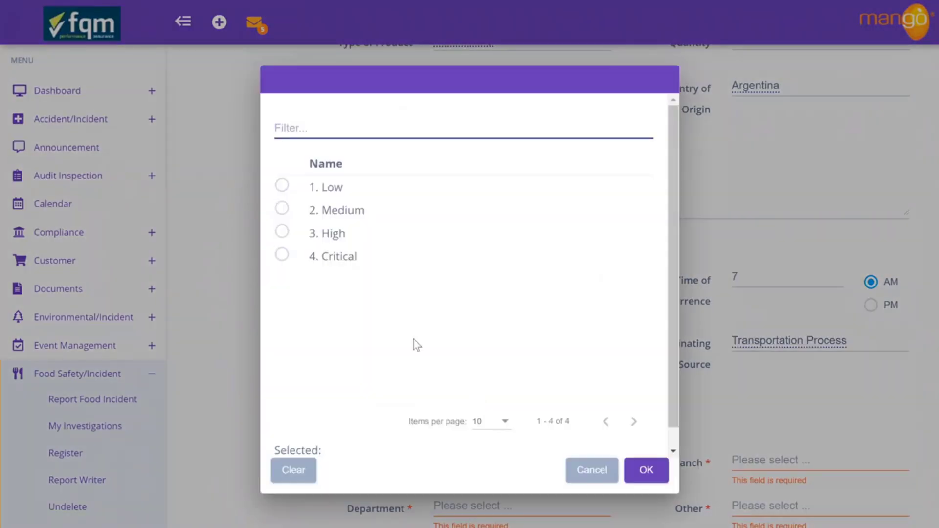
pyautogui.click(283, 209)
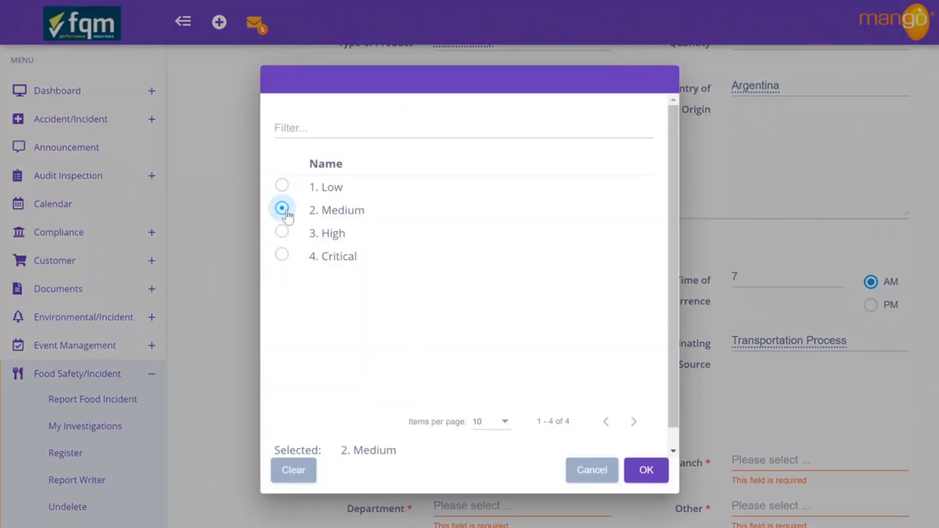
pyautogui.click(646, 470)
# Step: Set the incident's region to Europe and its branch to Glasgow
pyautogui.scroll(-3, 457, 330)
pyautogui.click(456, 323)
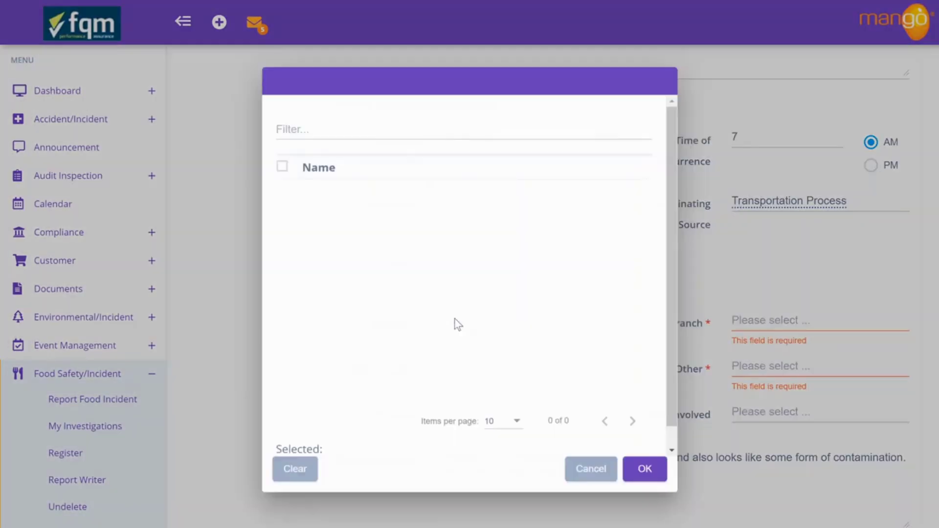
pyautogui.click(279, 231)
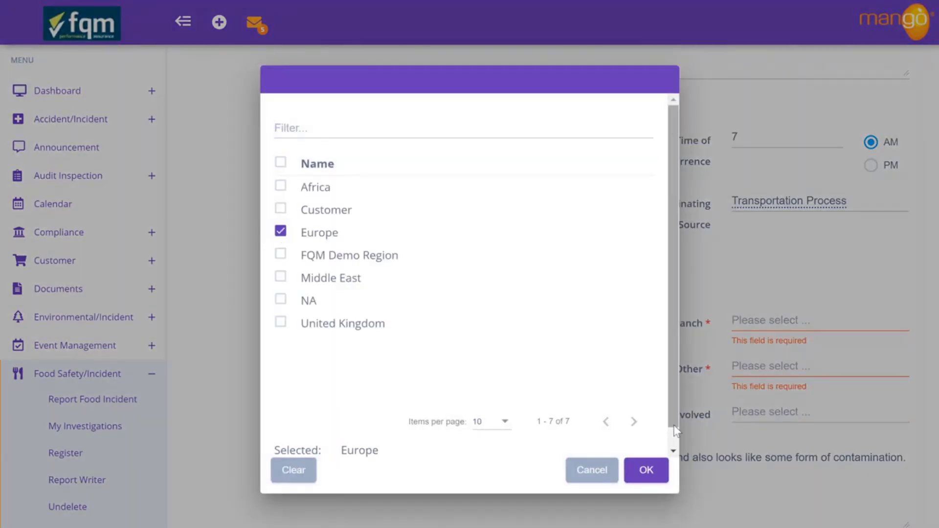
pyautogui.click(655, 469)
pyautogui.click(766, 318)
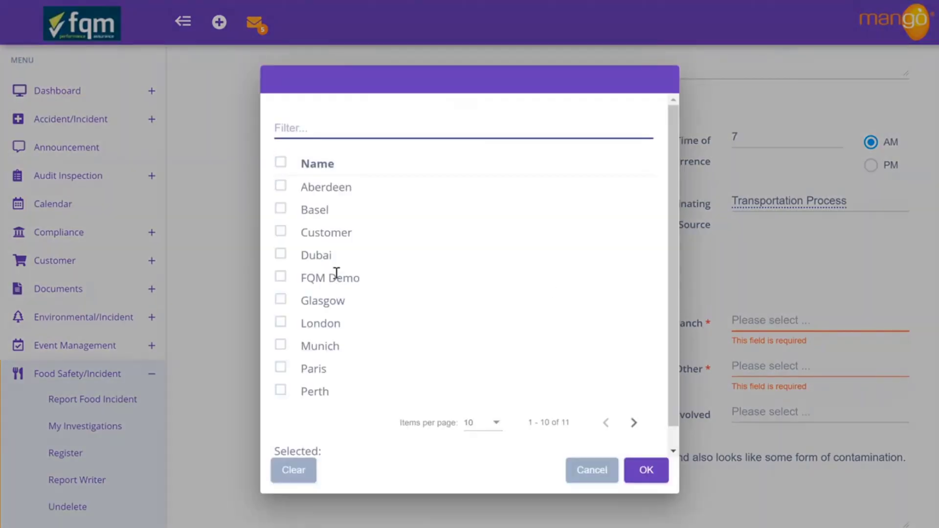
pyautogui.click(281, 300)
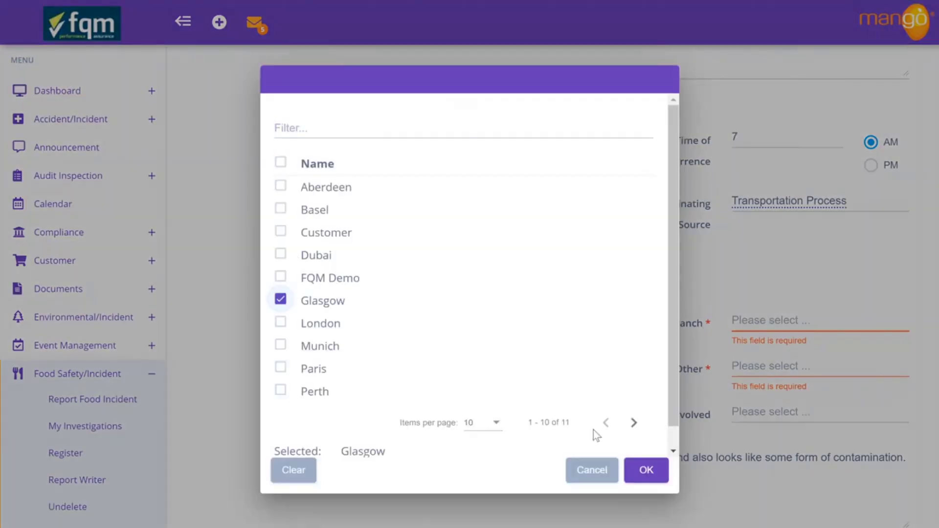
pyautogui.click(646, 469)
# Step: Set the incident's department to Operations and the required Other field to NA
pyautogui.click(469, 367)
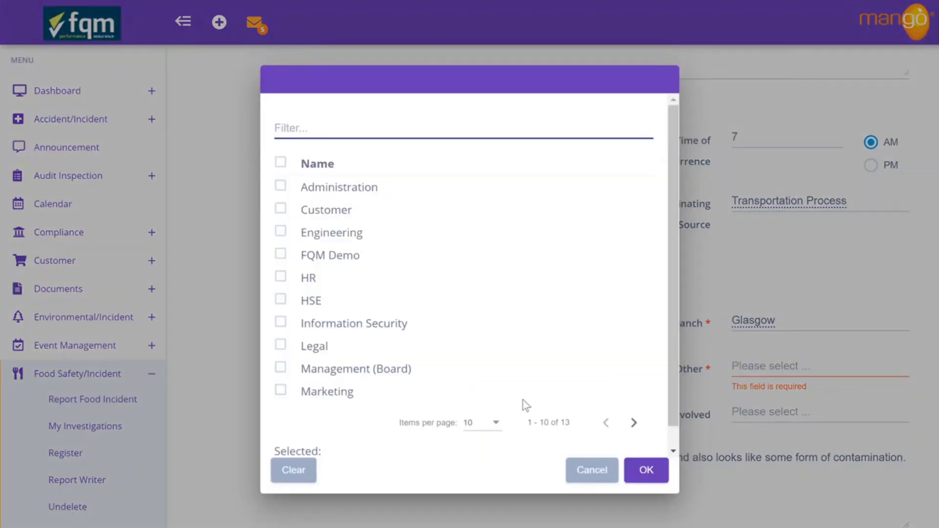
pyautogui.click(634, 422)
pyautogui.click(281, 186)
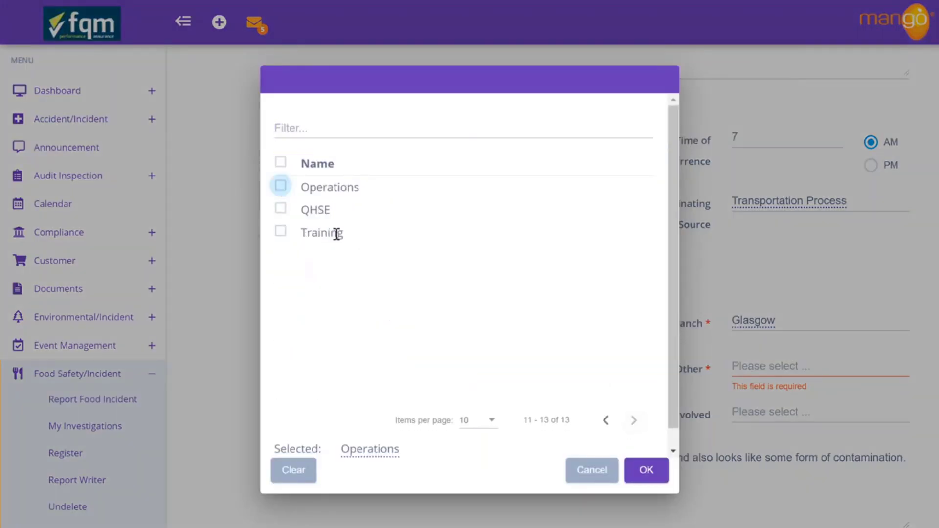
pyautogui.click(646, 469)
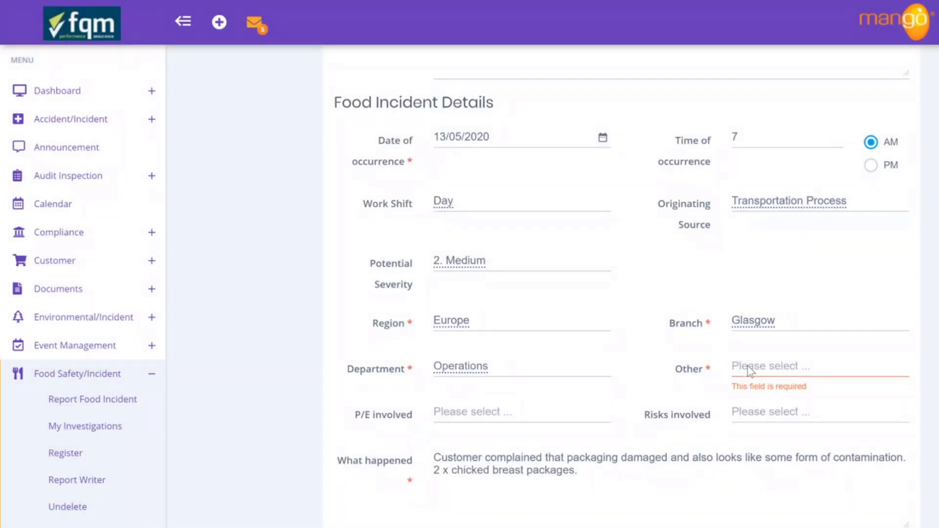
pyautogui.click(748, 370)
pyautogui.click(283, 233)
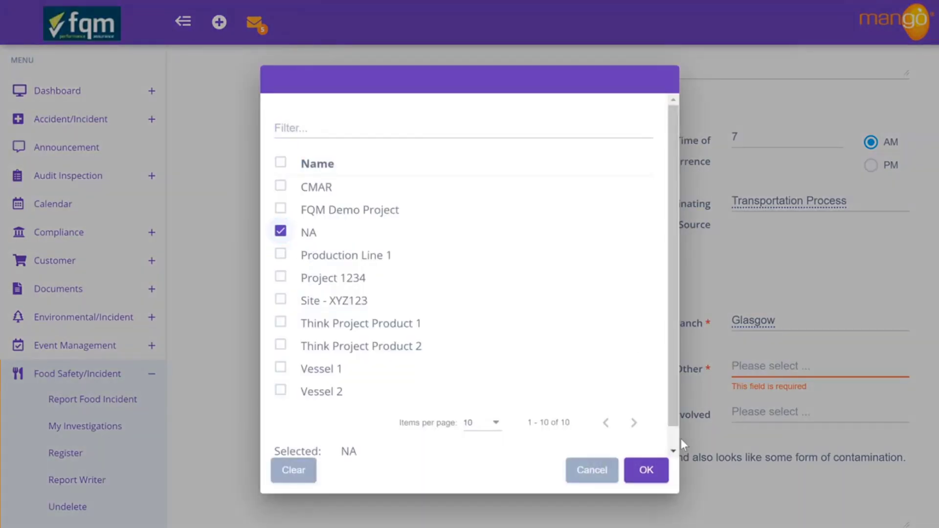
pyautogui.click(646, 470)
# Step: Enter "Potential damage from transportation" as the suspected cause of the incident
pyautogui.scroll(-1, 632, 464)
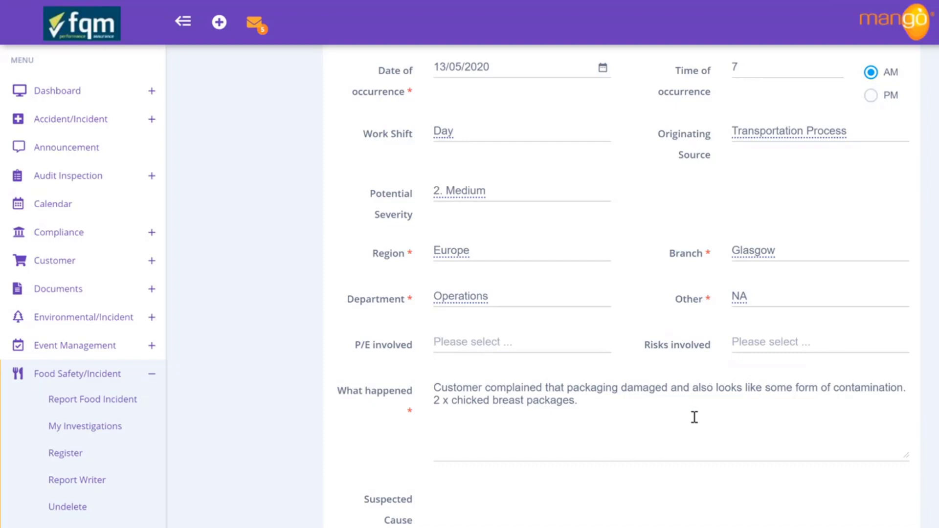
pyautogui.scroll(-2, 694, 417)
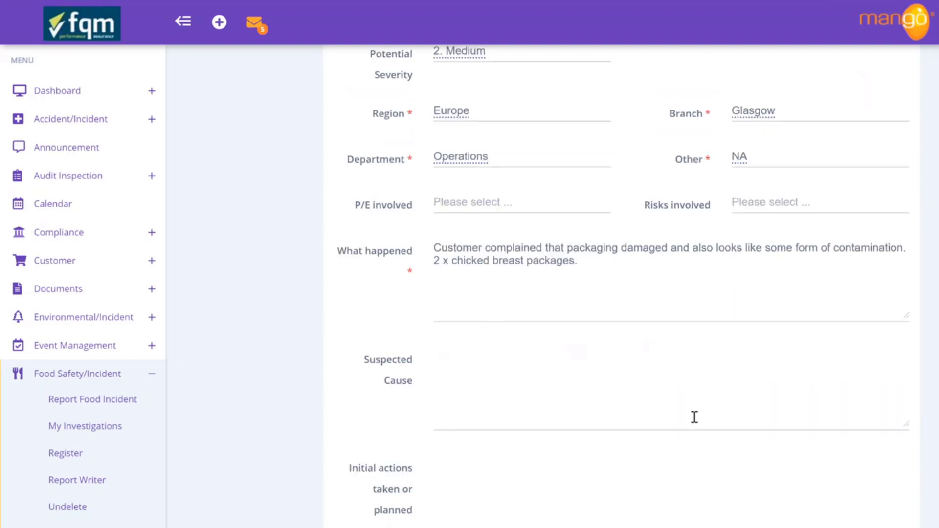
pyautogui.click(672, 397)
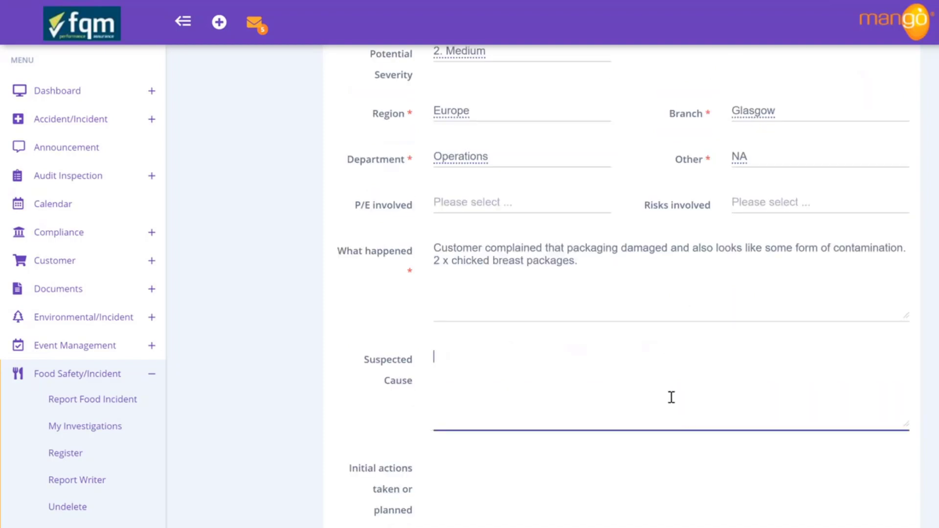
pyautogui.write('Potential damage from t')
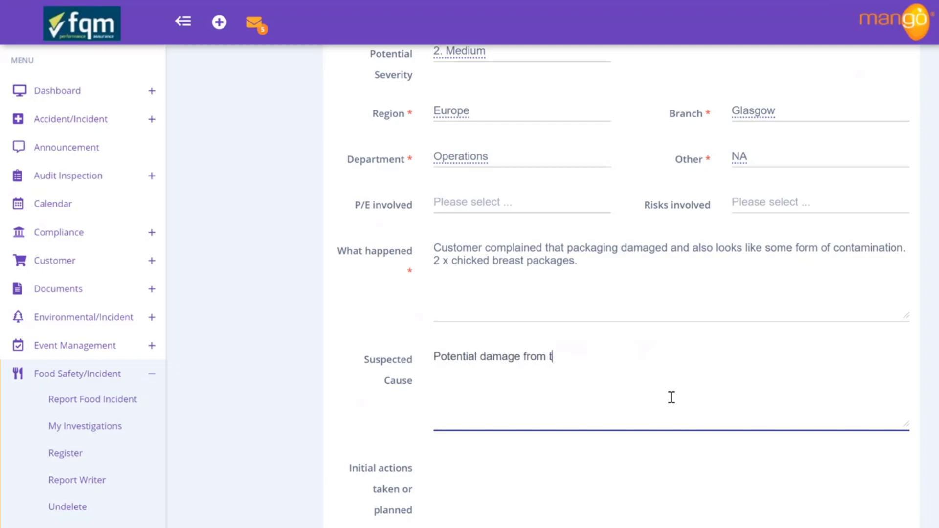
pyautogui.write('ransportation')
pyautogui.click(600, 486)
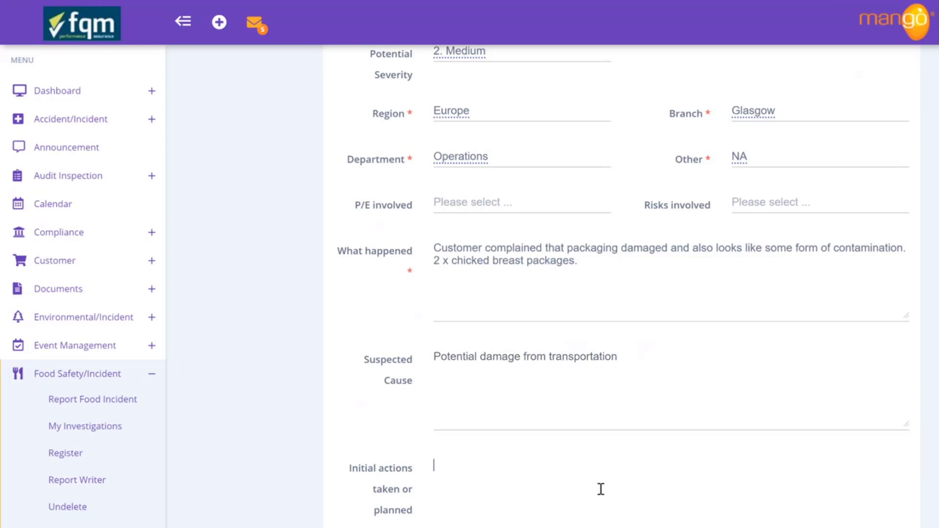
pyautogui.scroll(-2, 605, 484)
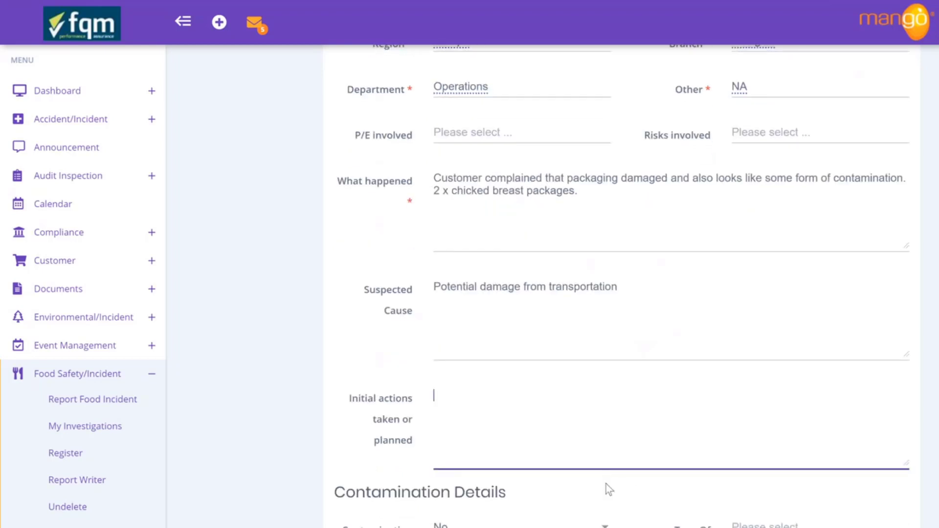
# Step: Enter "Product brought back from client by transportation team and returned to quarantine. All product of same batch also quarantined awaiting investigation" as the initial actions
pyautogui.write('Product brought back from client by ')
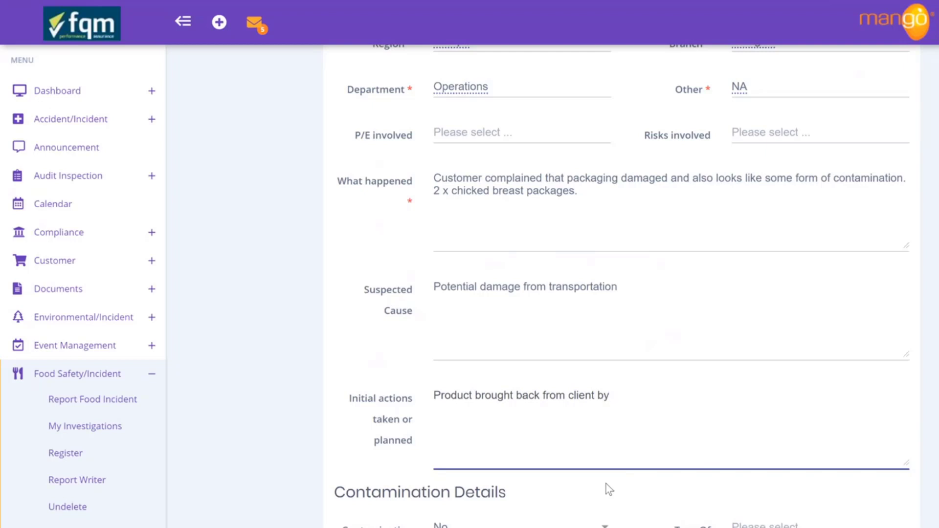
pyautogui.write('transportation team')
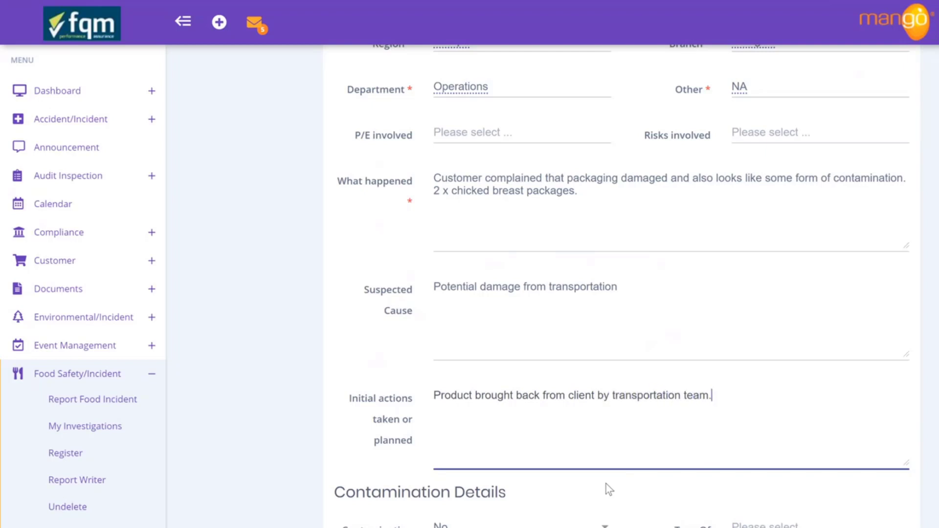
pyautogui.write(' and returned to quaratn')
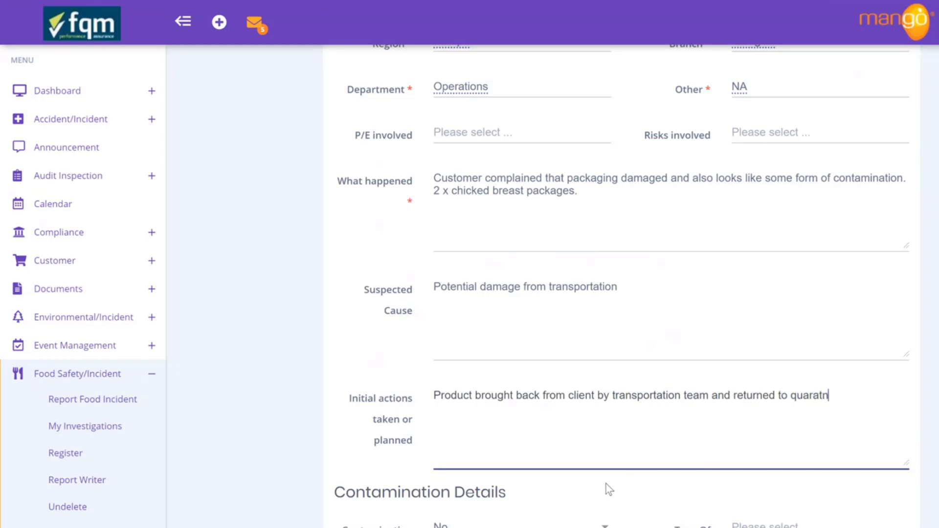
pyautogui.write('tine')
pyautogui.write('All produc')
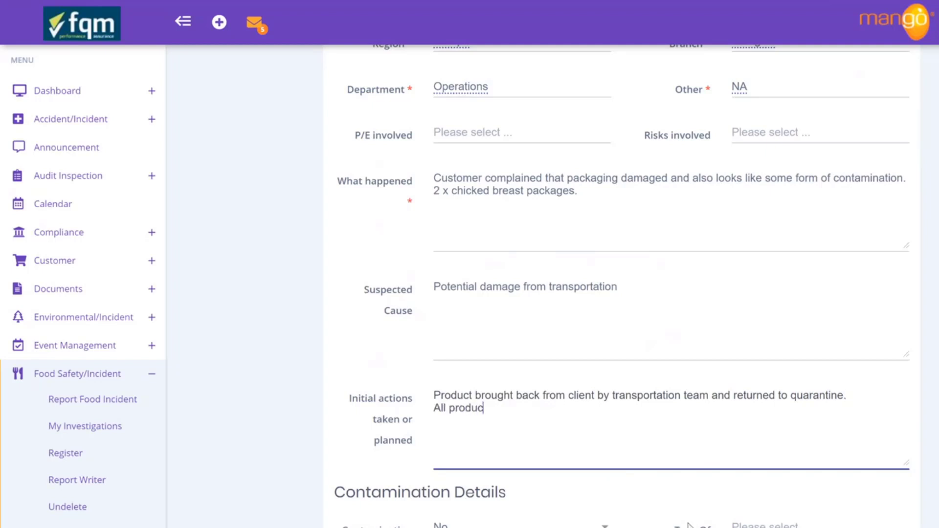
pyautogui.write('t of same batch also ')
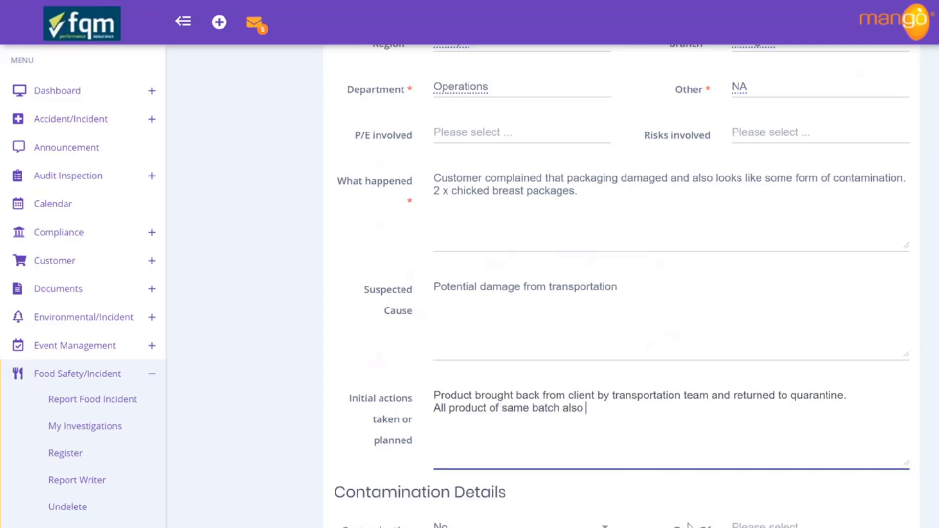
pyautogui.write('quarantined awaiting')
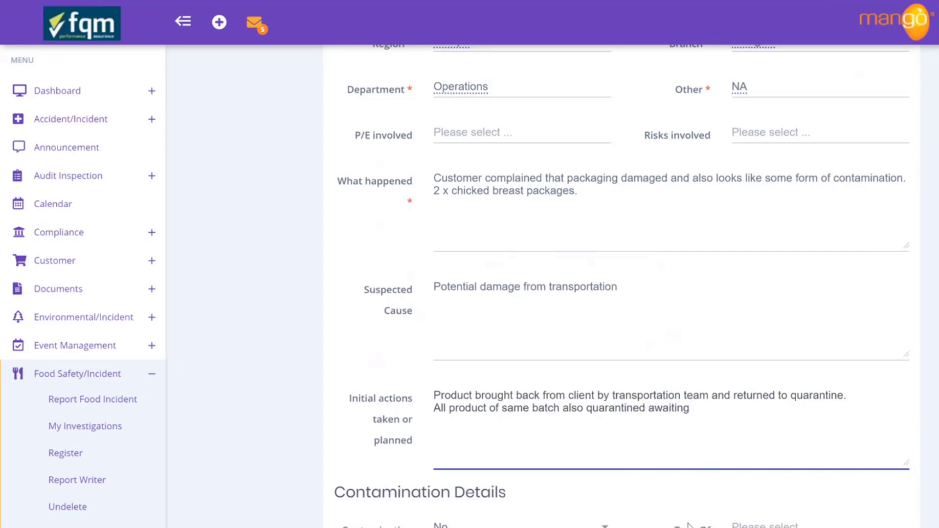
pyautogui.write(' investigation')
# Step: Keep contamination involvement at No and enter "Quarantined product/batch" as the steps involved in containment
pyautogui.scroll(-6, 714, 518)
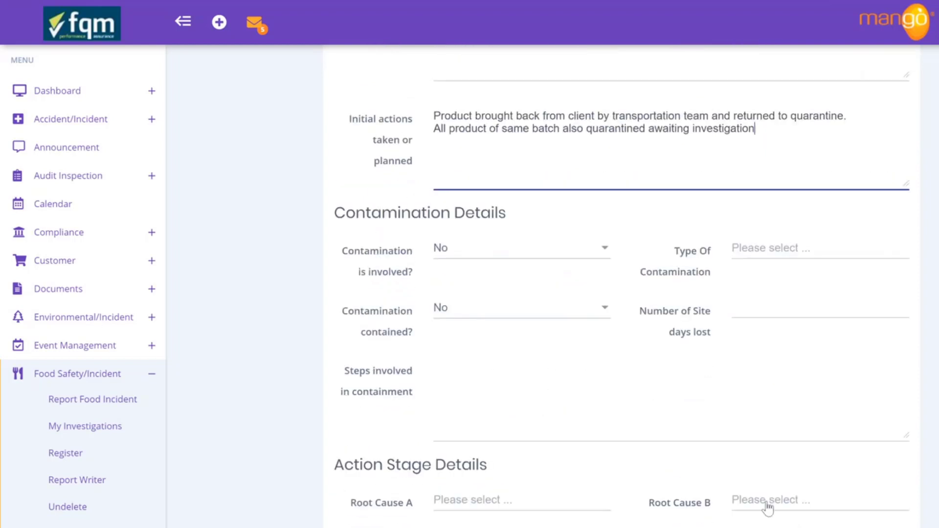
pyautogui.click(476, 255)
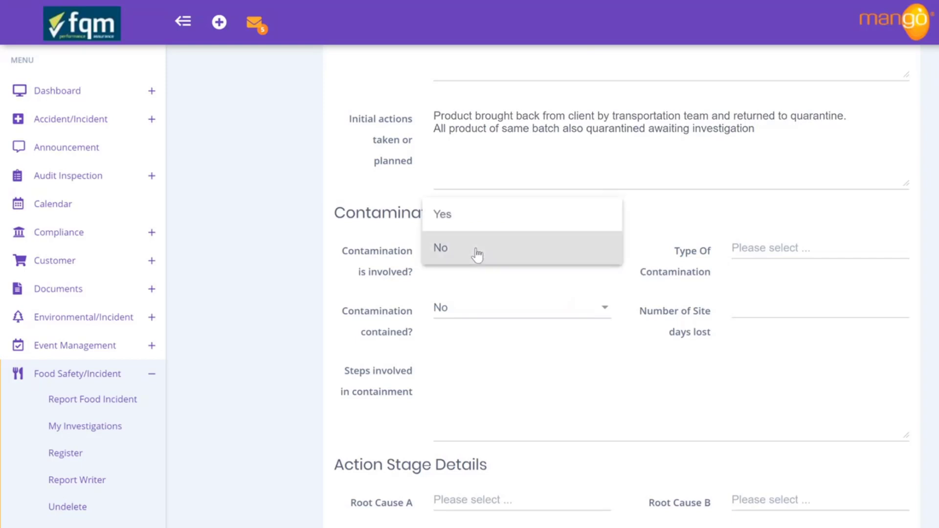
pyautogui.click(476, 255)
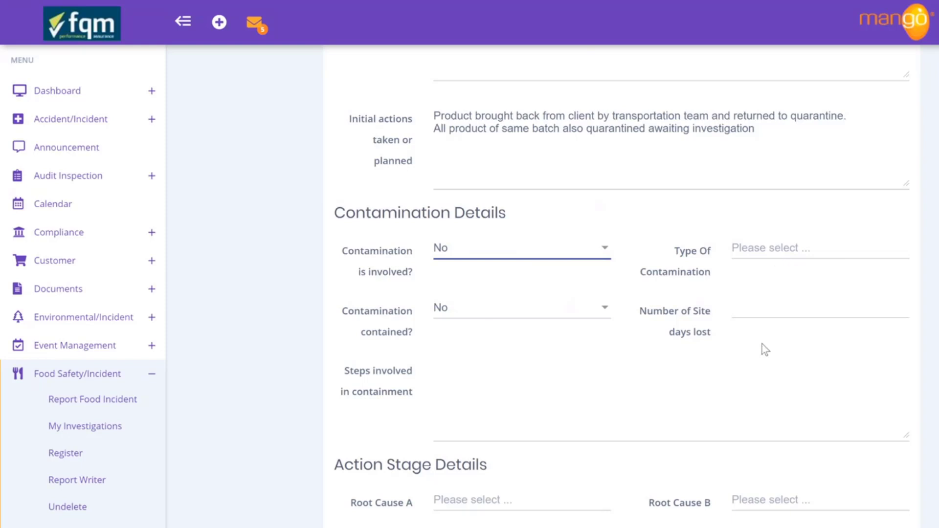
pyautogui.scroll(-1, 765, 344)
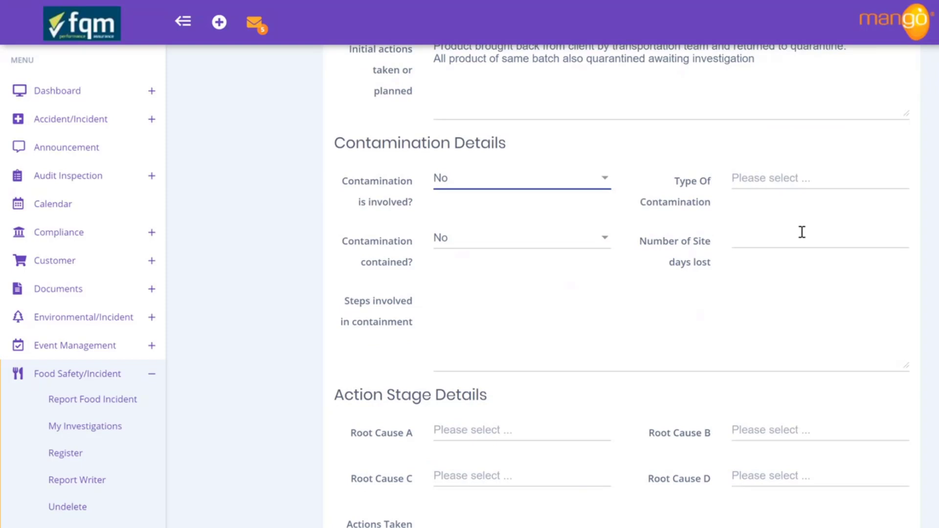
pyautogui.click(525, 316)
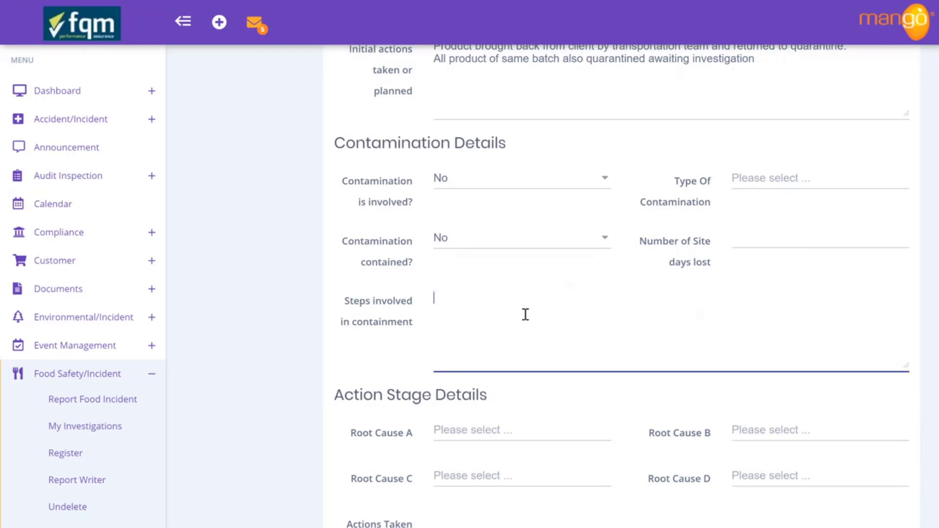
pyautogui.write('Quarantined product')
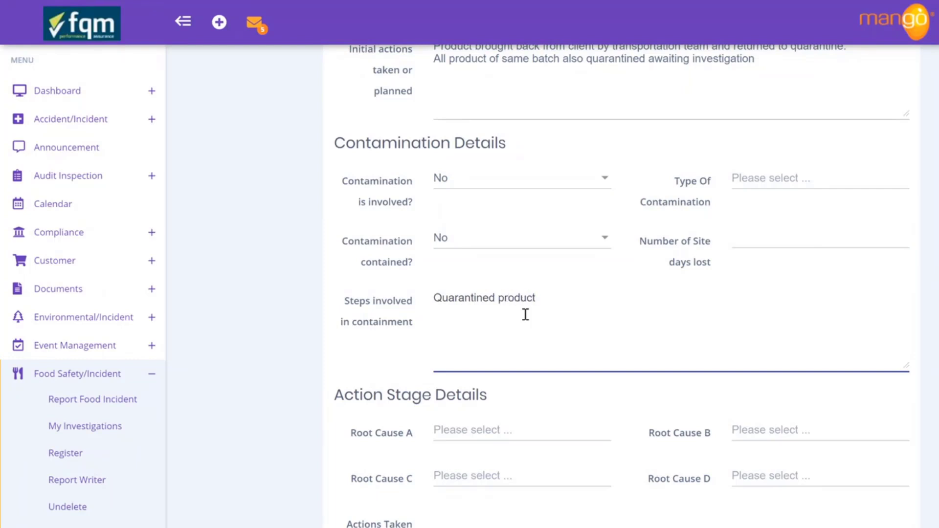
pyautogui.write('/batch')
# Step: Assign the investigation to the same employee who is the incident's coordinator
pyautogui.scroll(-10, 551, 332)
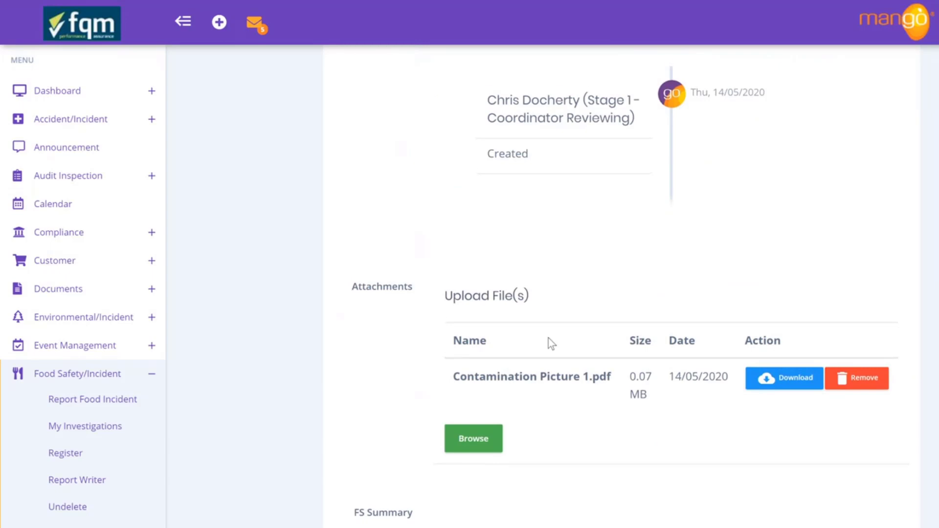
pyautogui.scroll(-3, 547, 338)
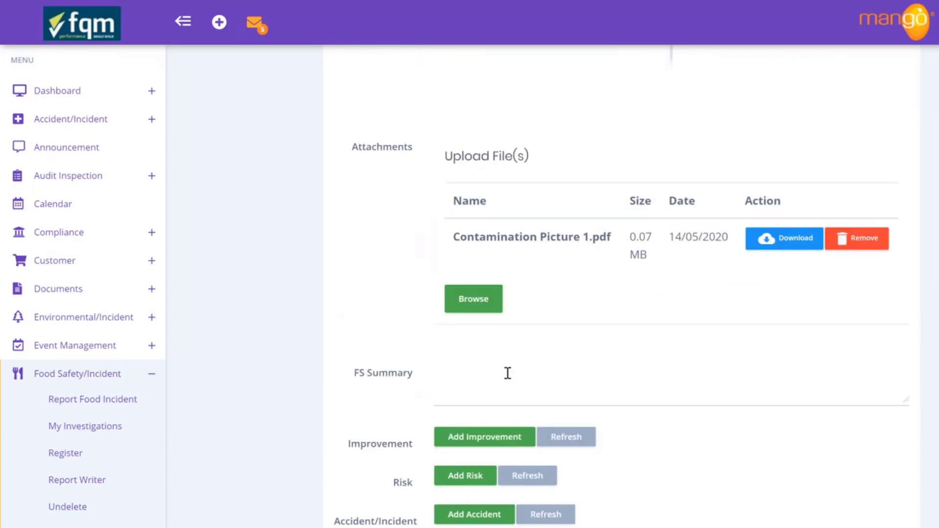
pyautogui.scroll(-6, 505, 374)
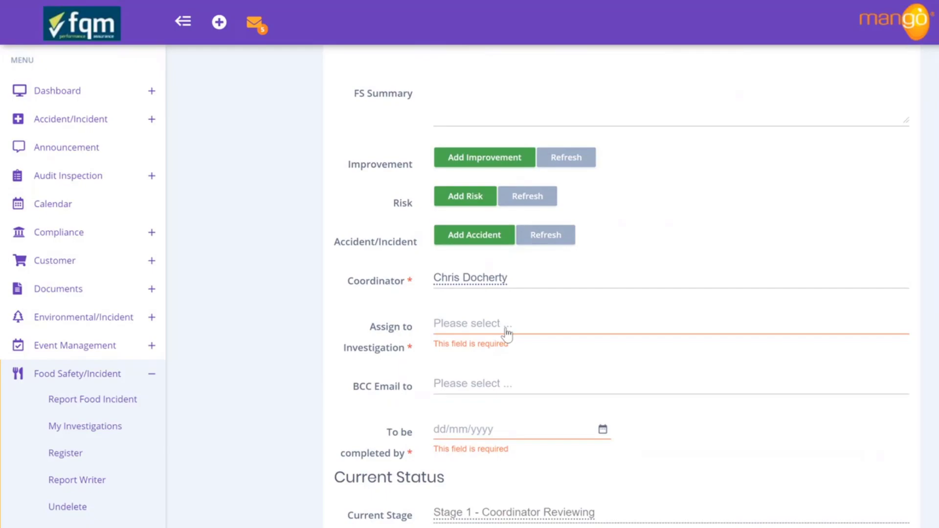
pyautogui.click(480, 327)
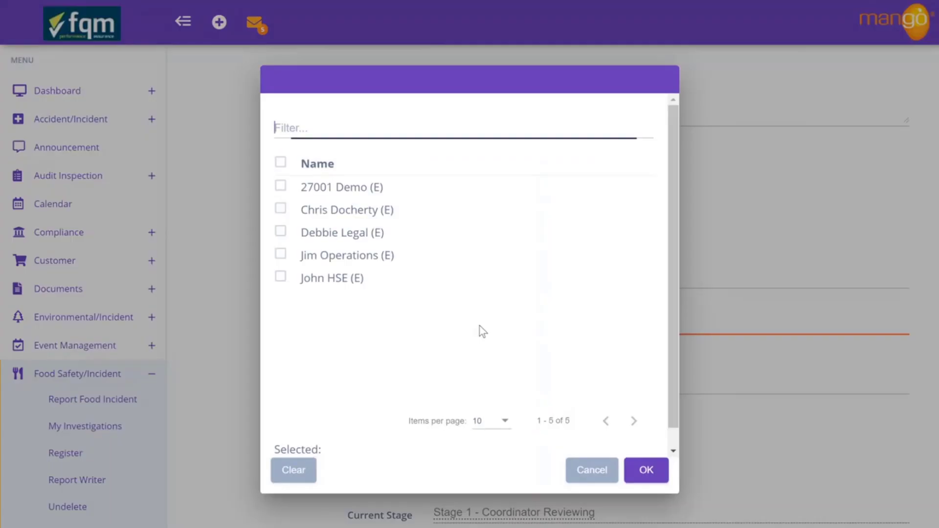
pyautogui.click(280, 210)
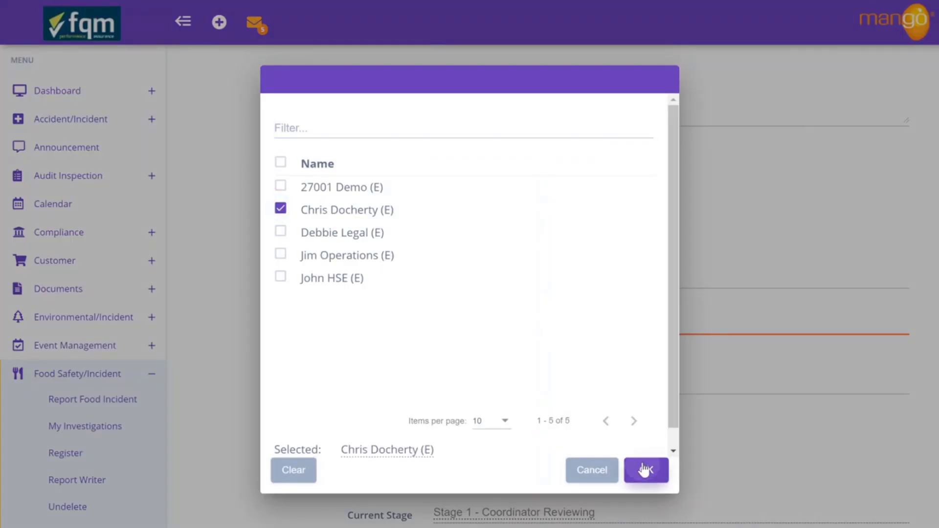
pyautogui.click(645, 470)
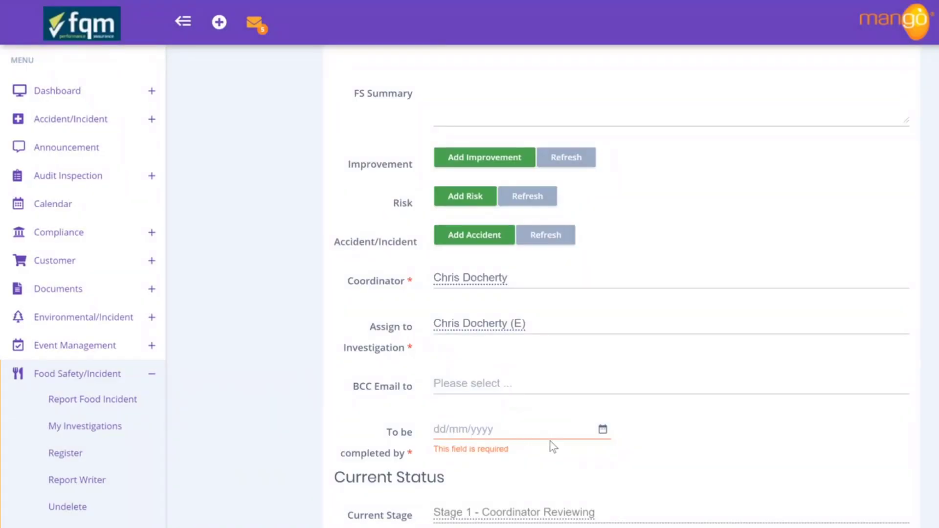
# Step: Add the Operations employee as the BCC email recipient and set the investigation's completion date to 14/05/2020
pyautogui.click(541, 386)
pyautogui.write('oper')
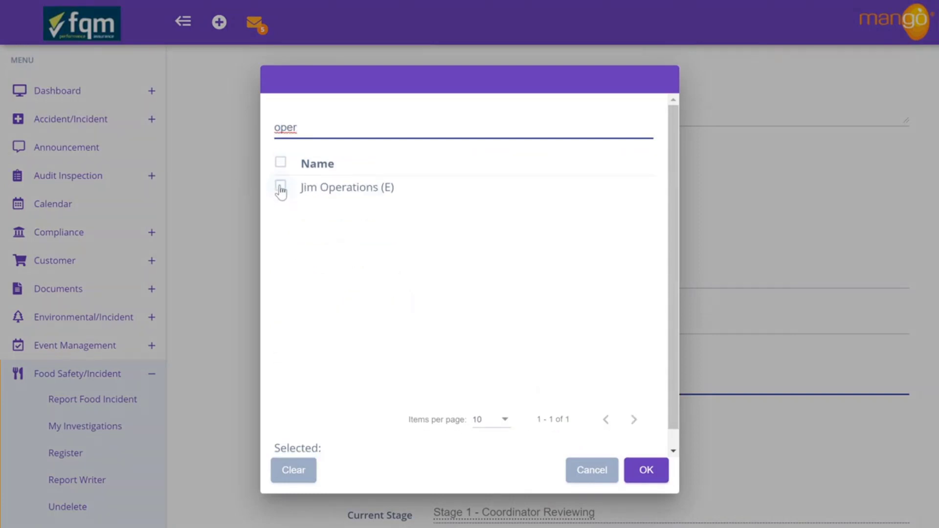
pyautogui.click(280, 186)
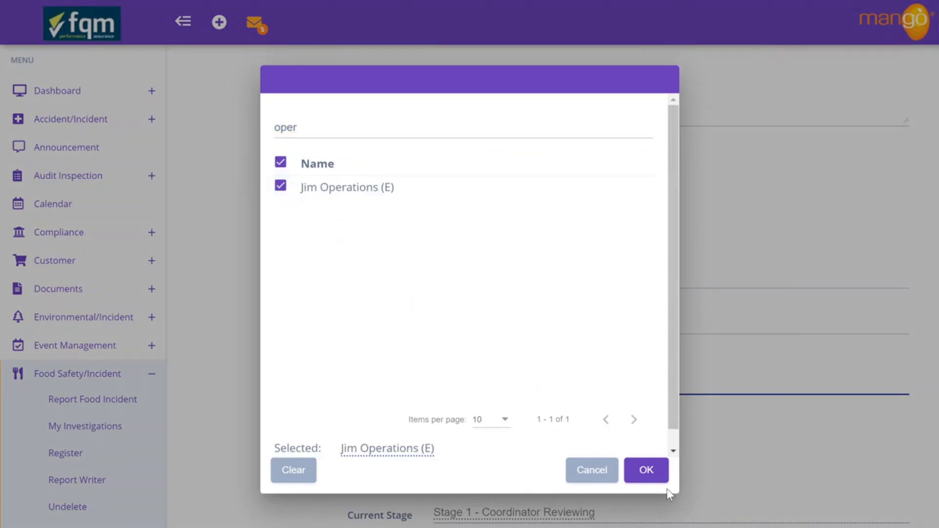
pyautogui.click(645, 470)
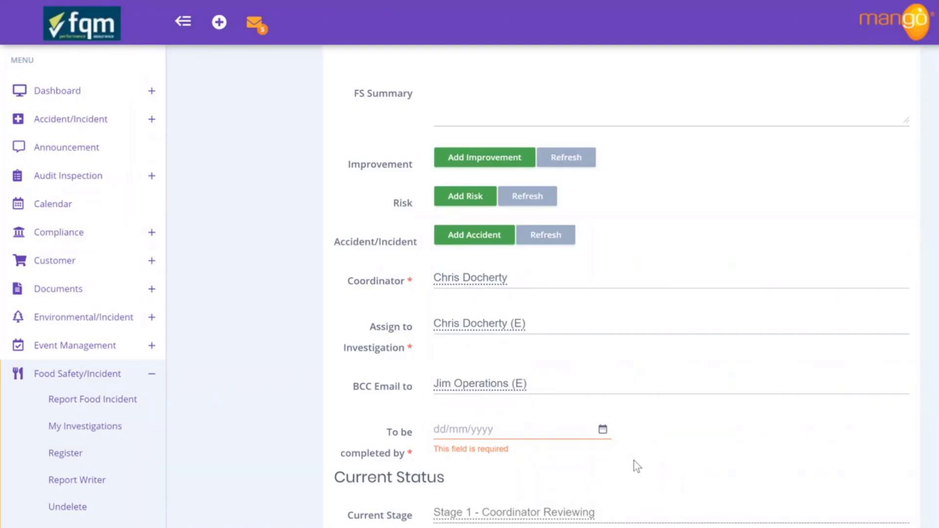
pyautogui.click(603, 428)
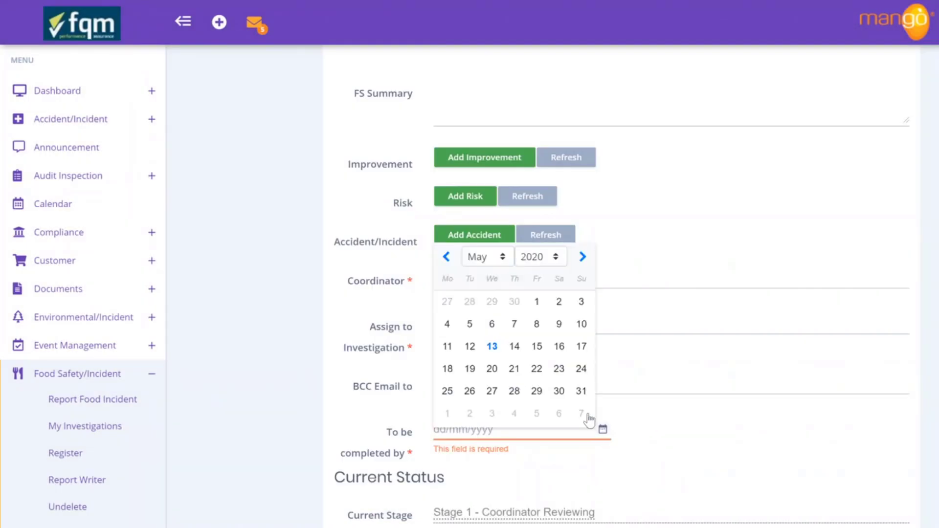
pyautogui.click(514, 346)
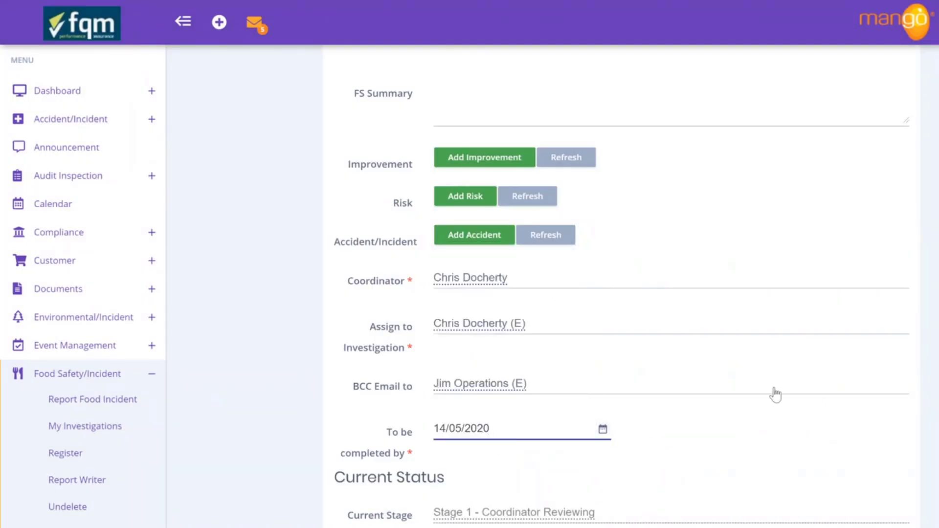
# Step: Enter the current status comment "Please undertake detailed investigation to identify the root cause."
pyautogui.scroll(-3, 823, 399)
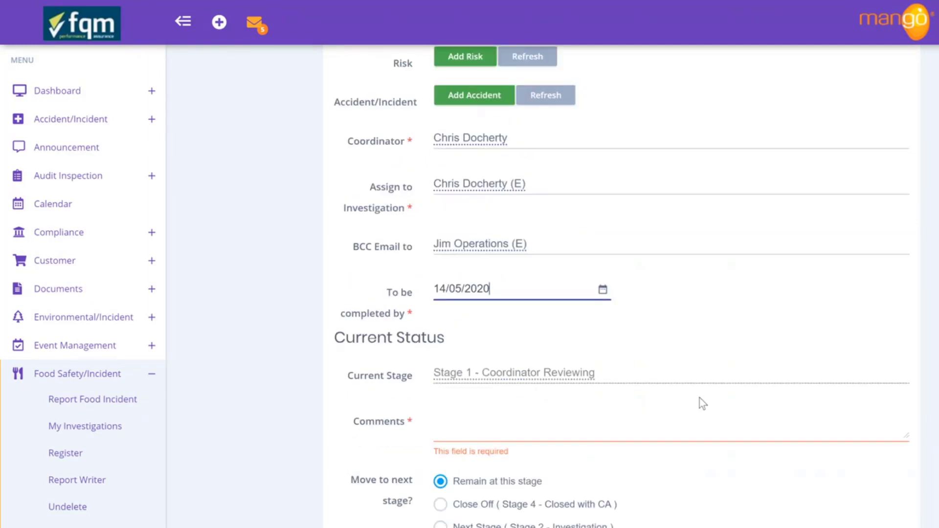
pyautogui.click(599, 415)
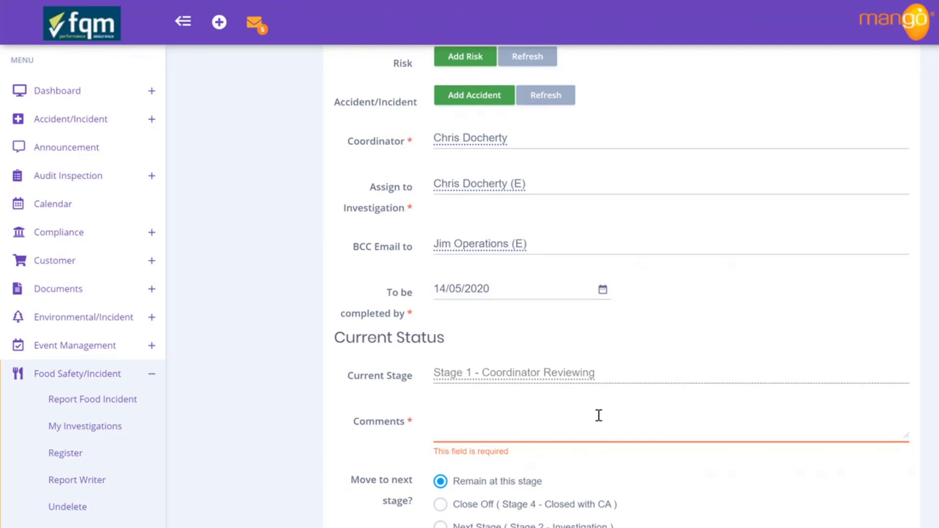
pyautogui.write('Please under')
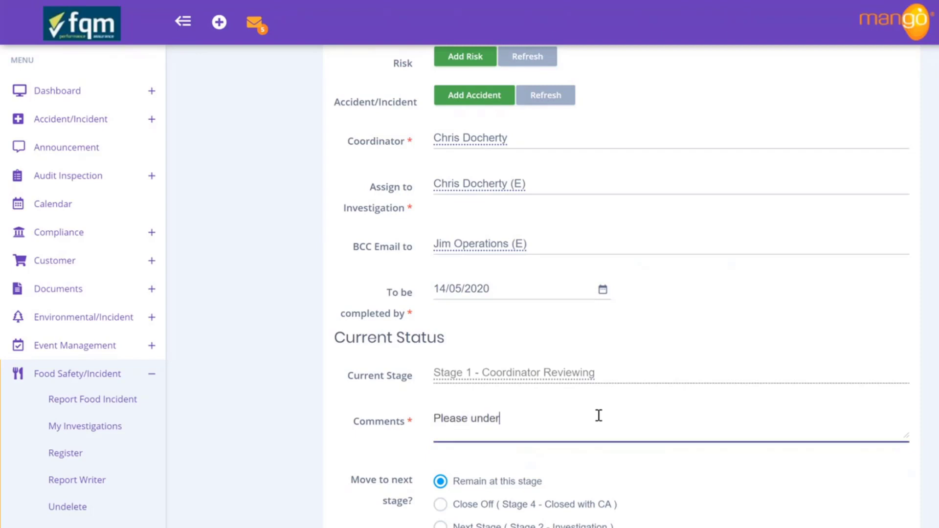
pyautogui.write('take detailed in')
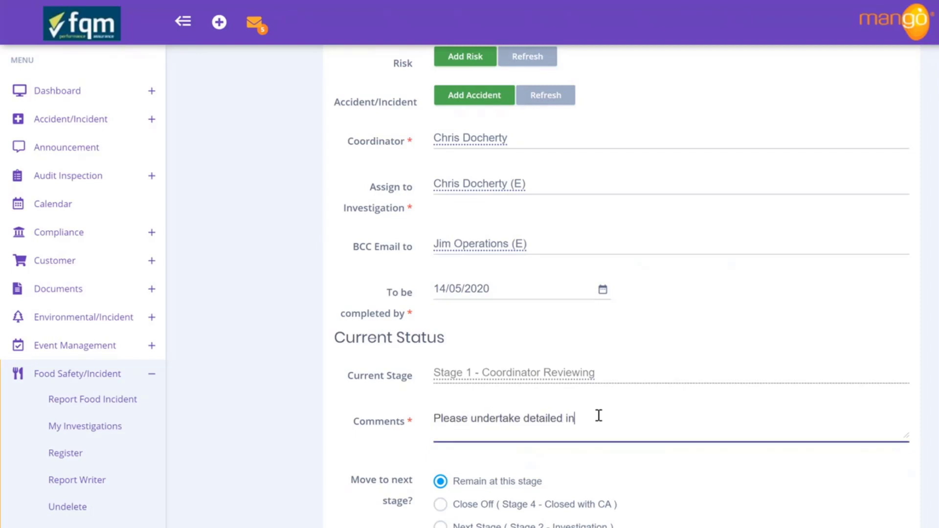
pyautogui.write('vestigation to identify the ro')
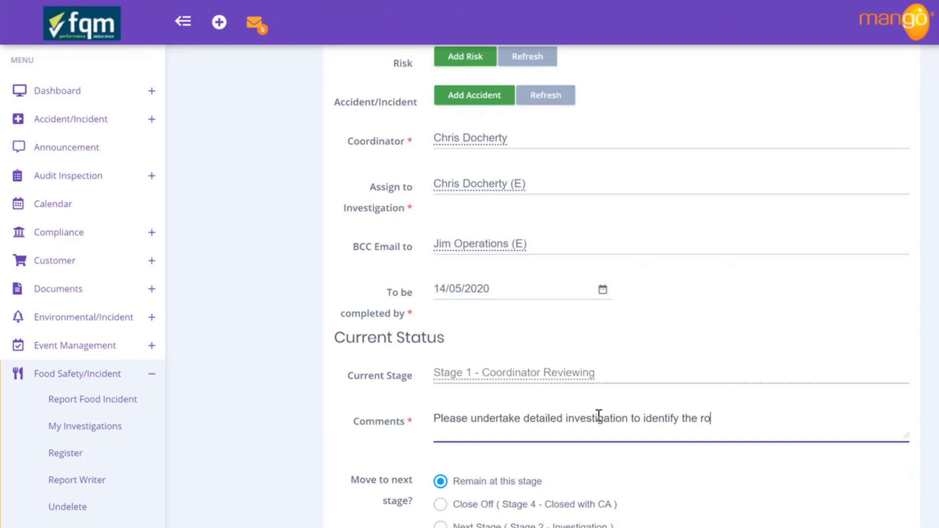
pyautogui.write('ute cause.')
pyautogui.press('BackSpace')
pyautogui.press('BackSpace')
pyautogui.press('BackSpace')
pyautogui.write('ot')
# Step: Move the incident to Next Stage (Stage 2 - Investigation) and save the record
pyautogui.scroll(-2, 635, 444)
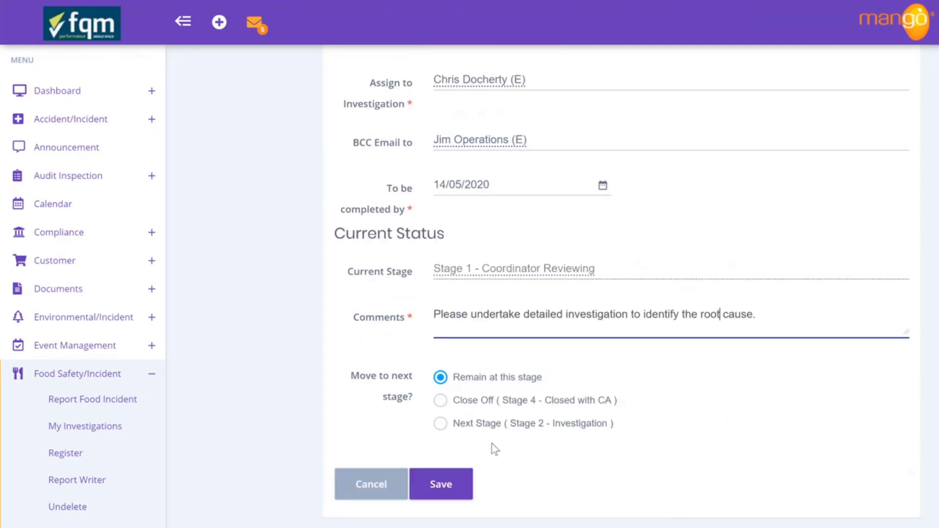
pyautogui.click(441, 426)
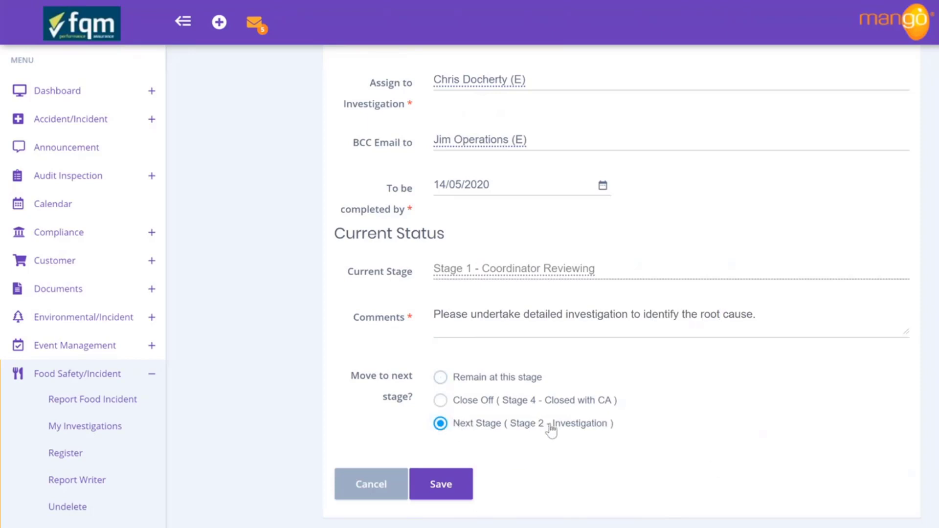
pyautogui.click(440, 485)
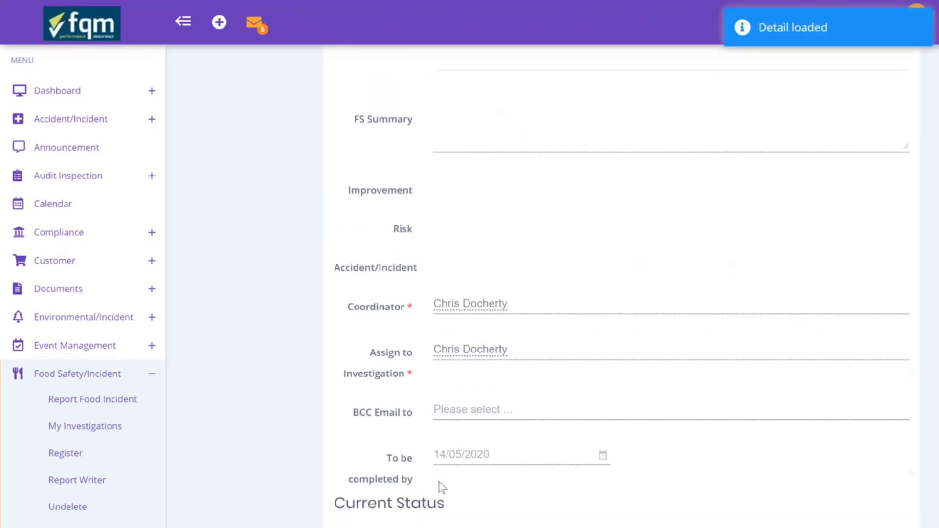
# Step: Open food incident FS 00003 from the dashboard's Food Incident list for editing
pyautogui.click(71, 24)
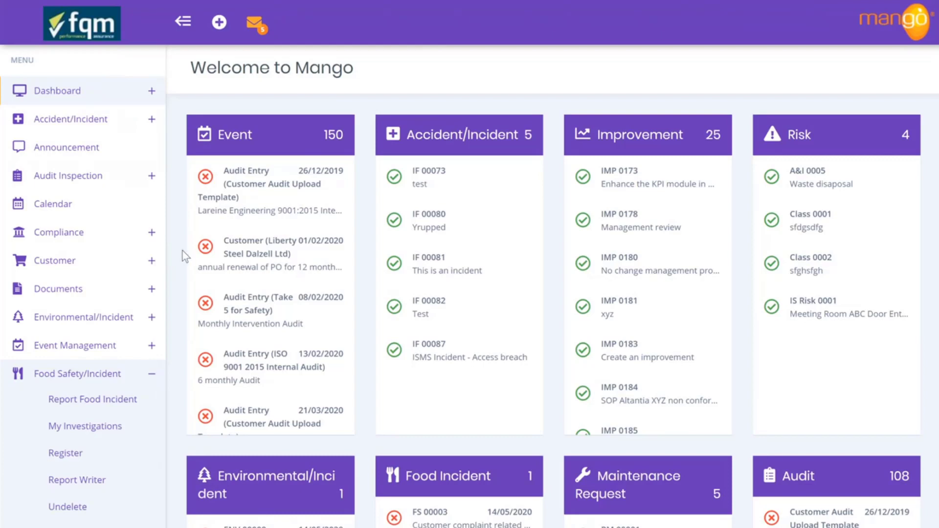
pyautogui.scroll(-3, 183, 251)
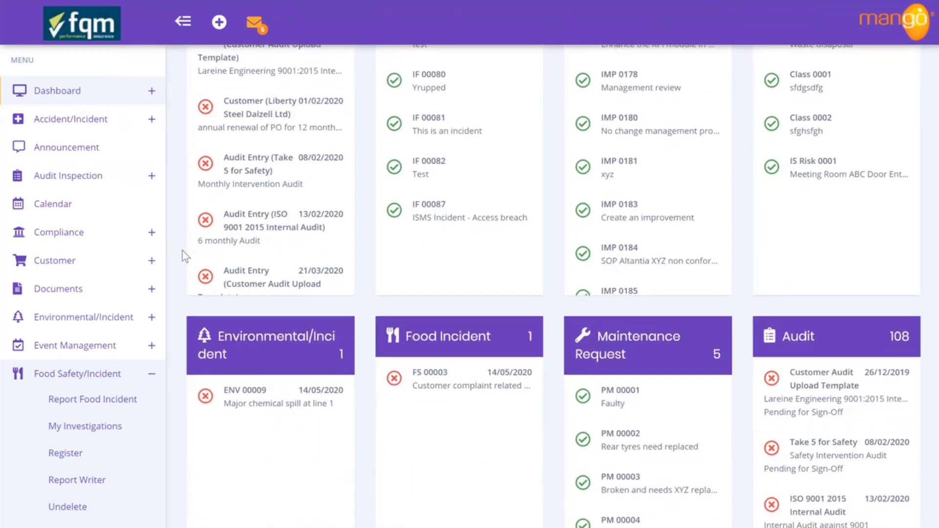
pyautogui.click(457, 386)
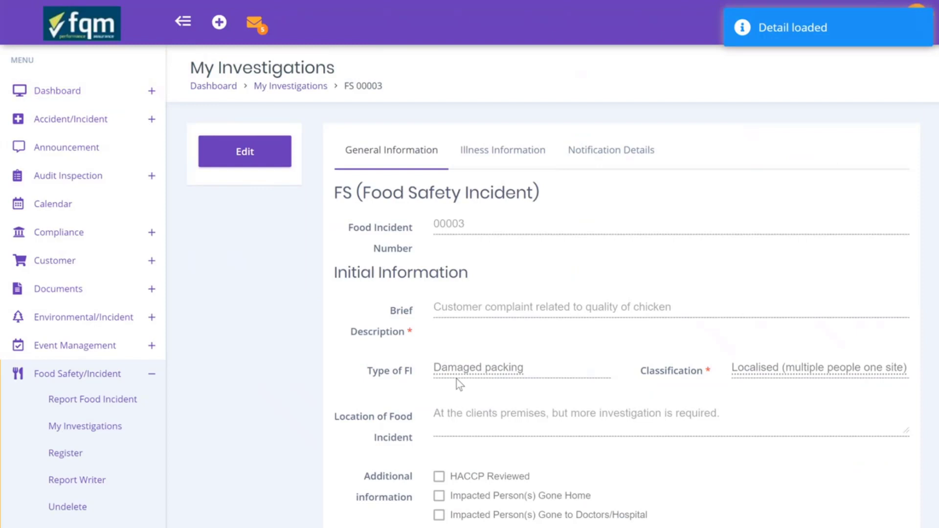
pyautogui.click(269, 156)
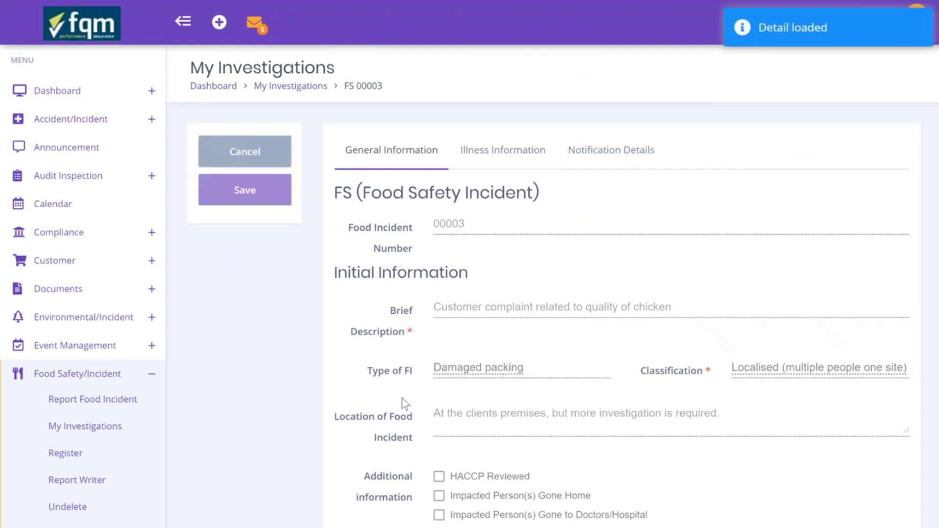
# Step: Attach the Containment Picture PDF from Downloads to the incident's uploaded files
pyautogui.moveTo(449, 511); pyautogui.dragTo(453, 486)
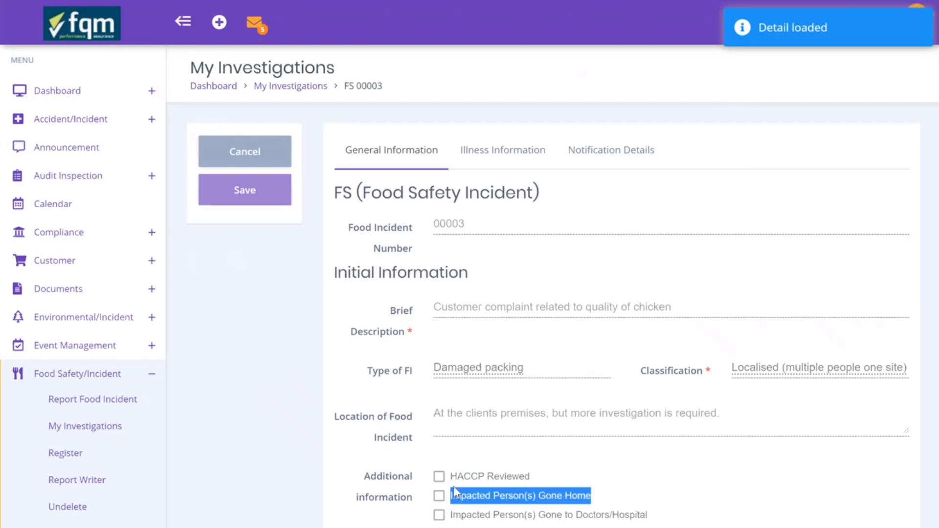
pyautogui.click(362, 448)
pyautogui.scroll(-4, 362, 455)
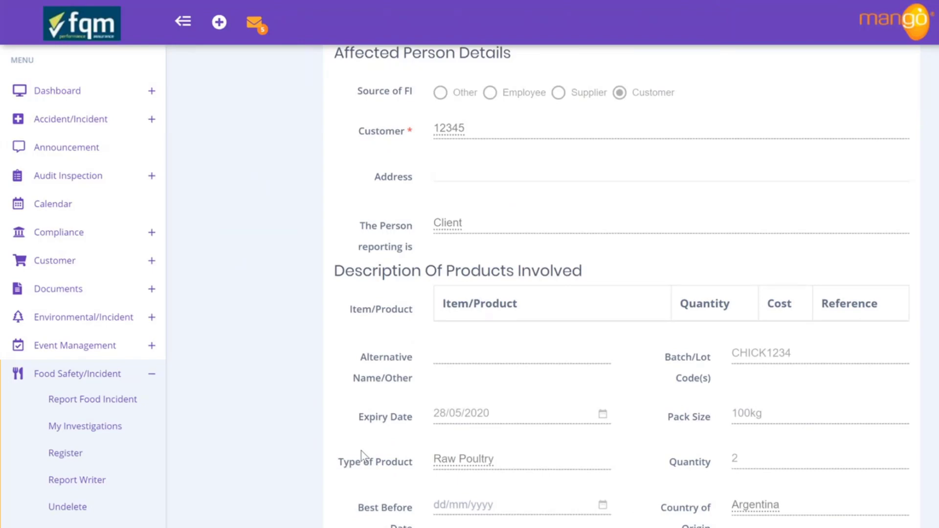
pyautogui.scroll(-20, 362, 456)
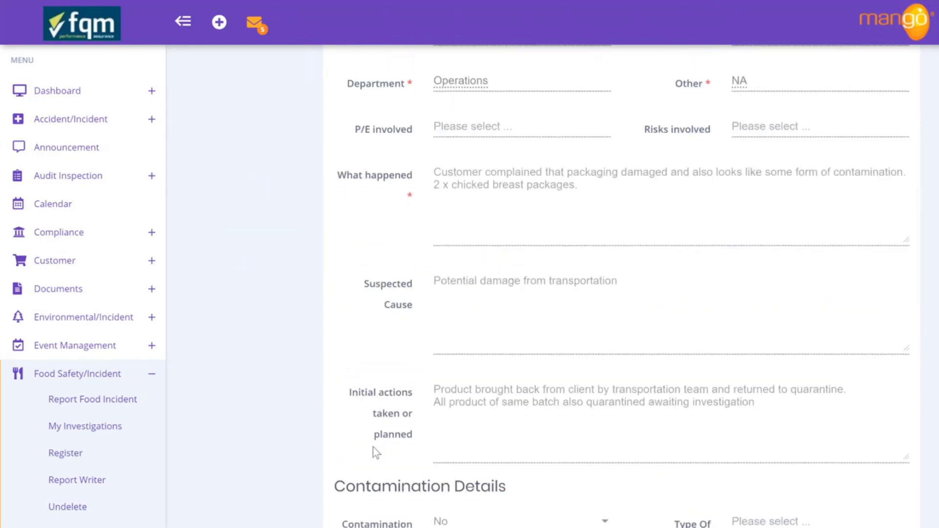
pyautogui.scroll(-14, 373, 450)
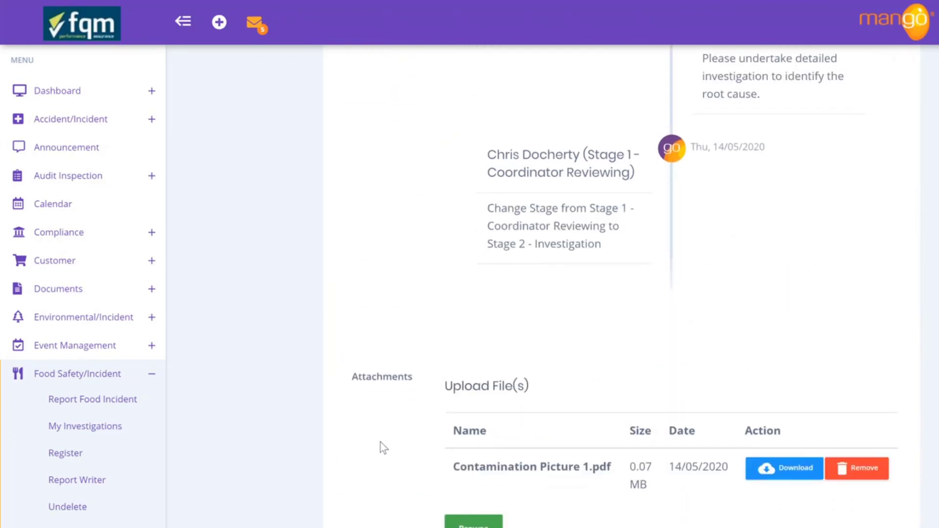
pyautogui.scroll(-5, 379, 448)
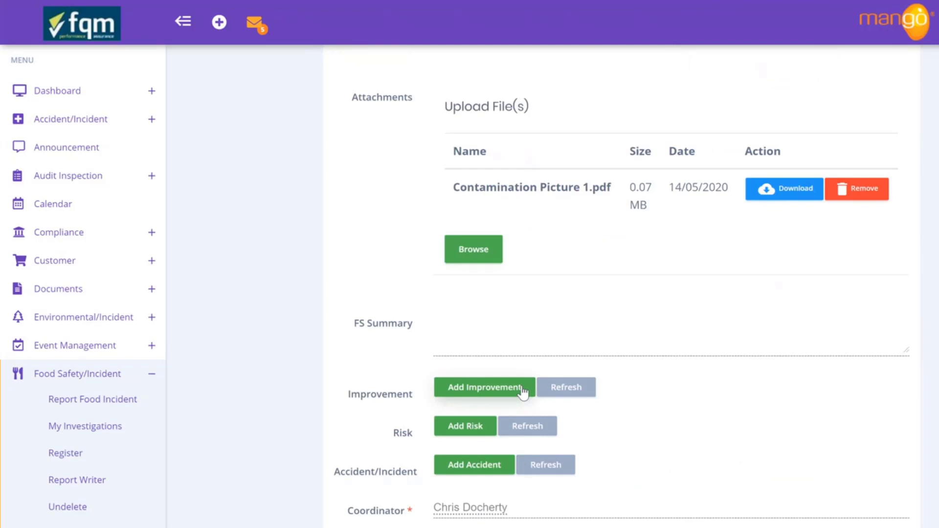
pyautogui.click(474, 251)
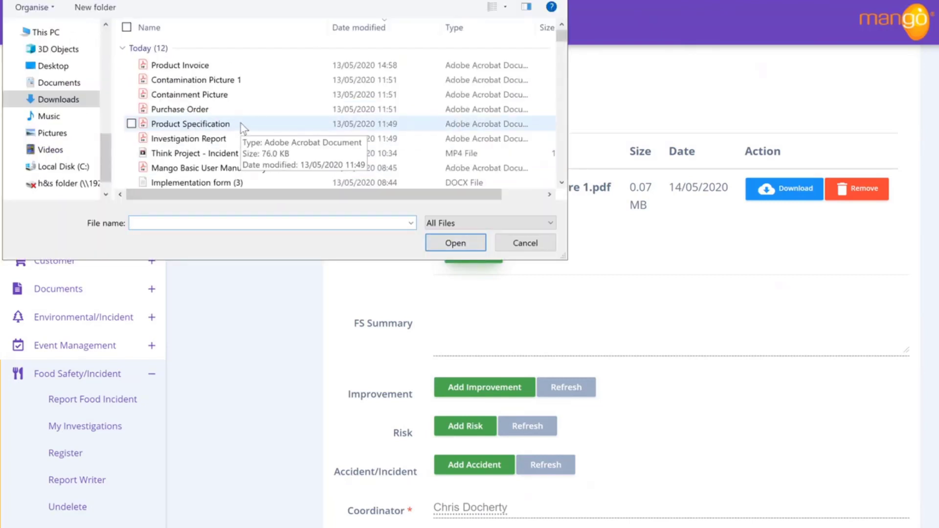
pyautogui.click(203, 95)
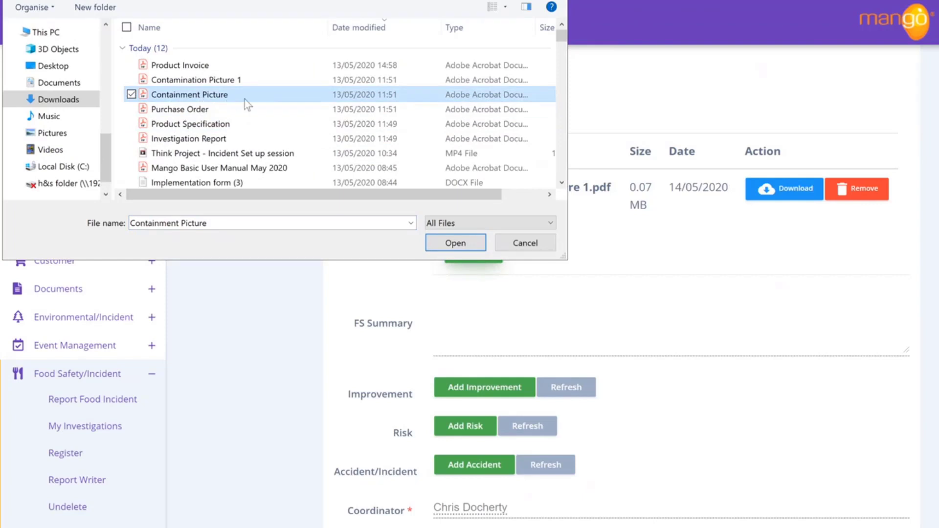
pyautogui.click(446, 243)
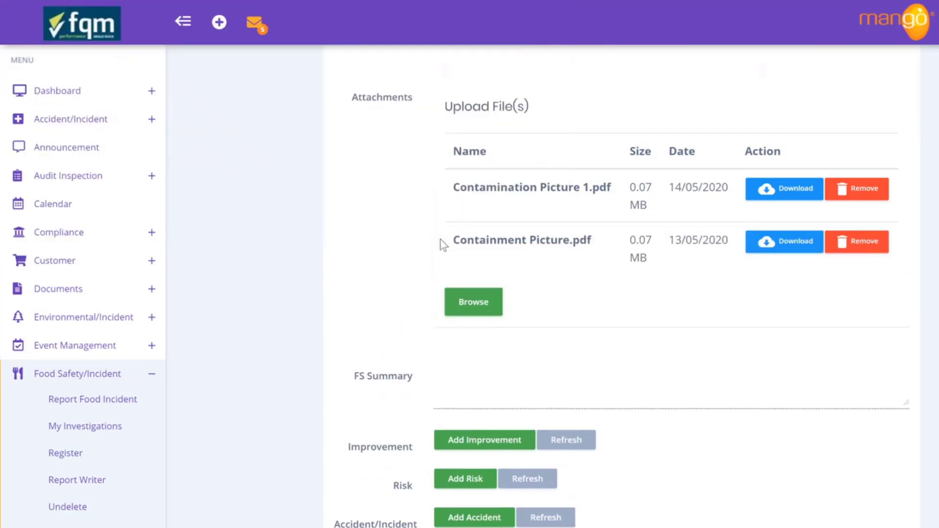
# Step: Attach the Investigation Report PDF to the incident's uploaded files
pyautogui.click(478, 300)
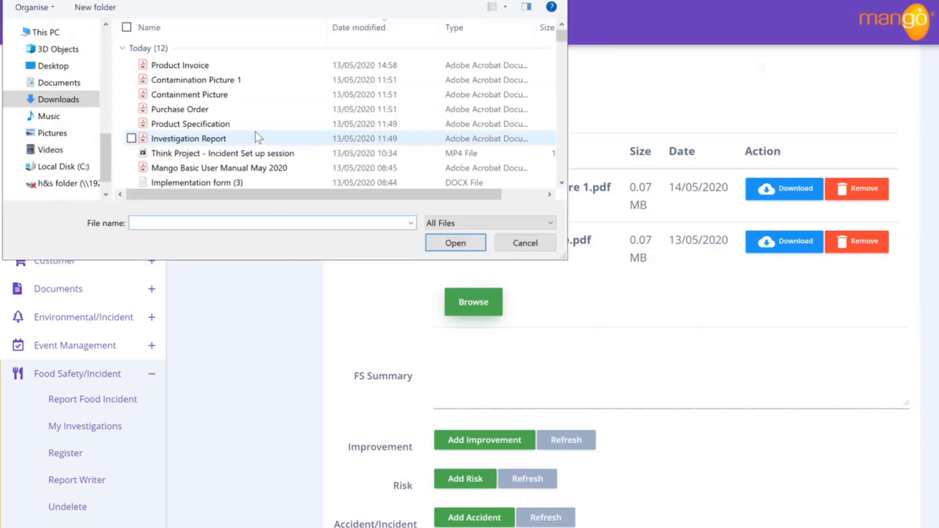
pyautogui.click(233, 138)
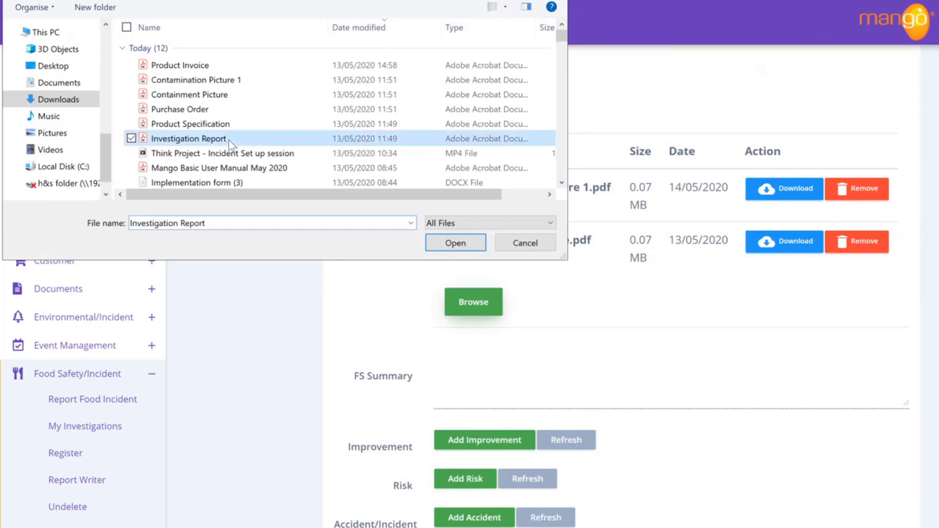
pyautogui.click(455, 242)
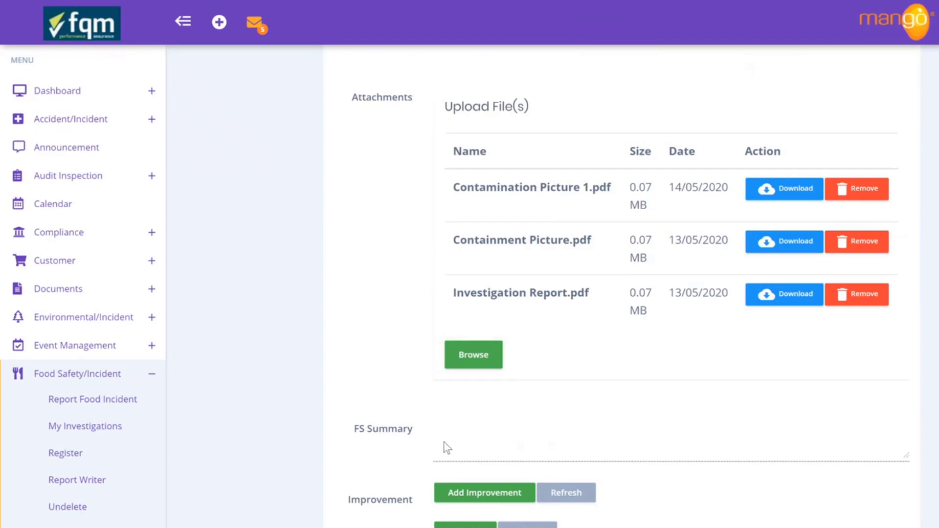
# Step: Enter the comment "Please refer to the investigation report, issue seems to be related to packaging protocol followed by transport team, material was not controlled in vehicle correctly."
pyautogui.scroll(-4, 448, 447)
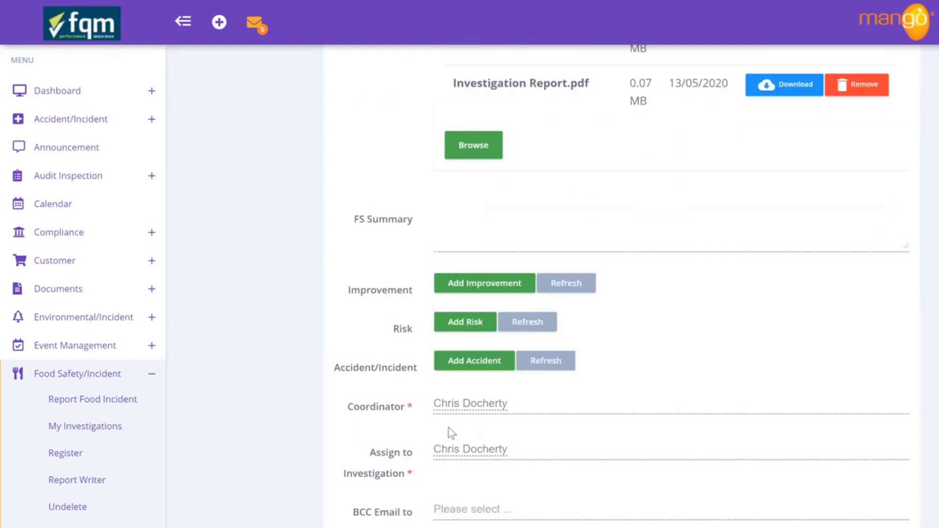
pyautogui.scroll(-4, 496, 443)
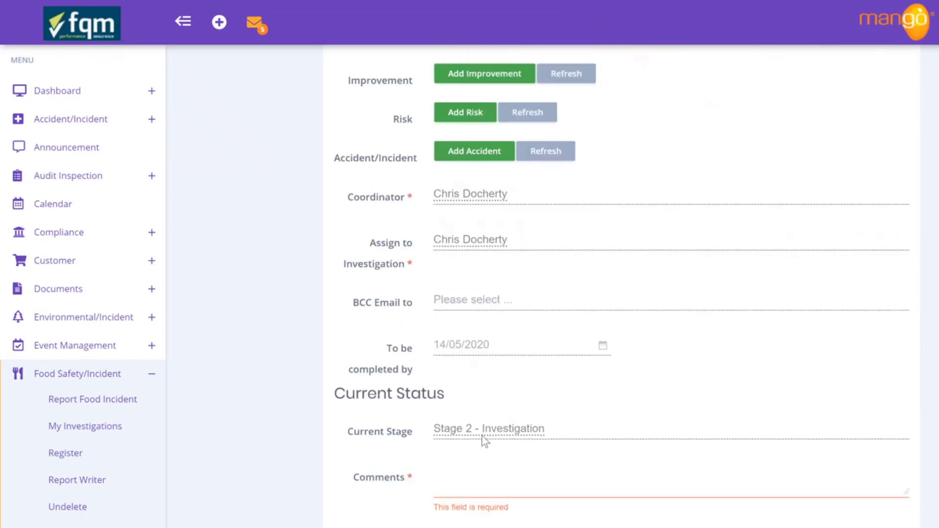
pyautogui.click(501, 468)
pyautogui.scroll(-3, 500, 473)
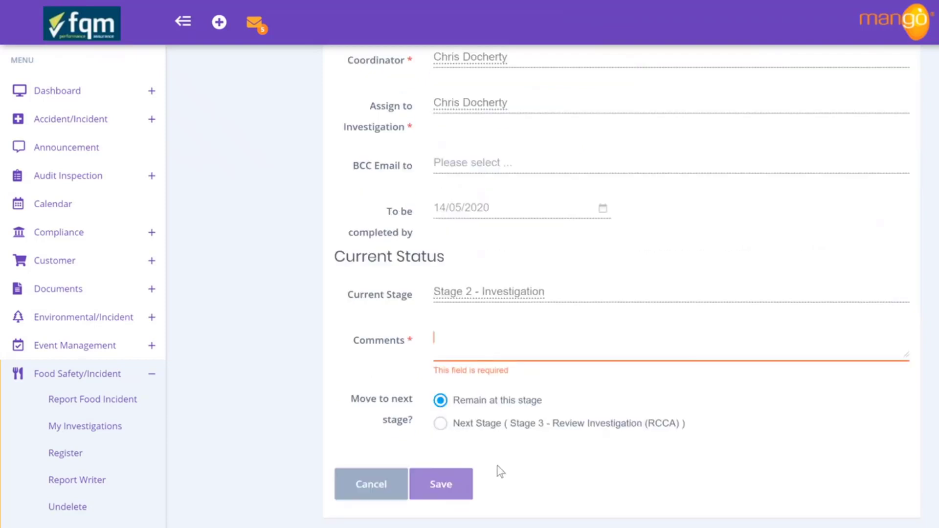
pyautogui.write('Please ref')
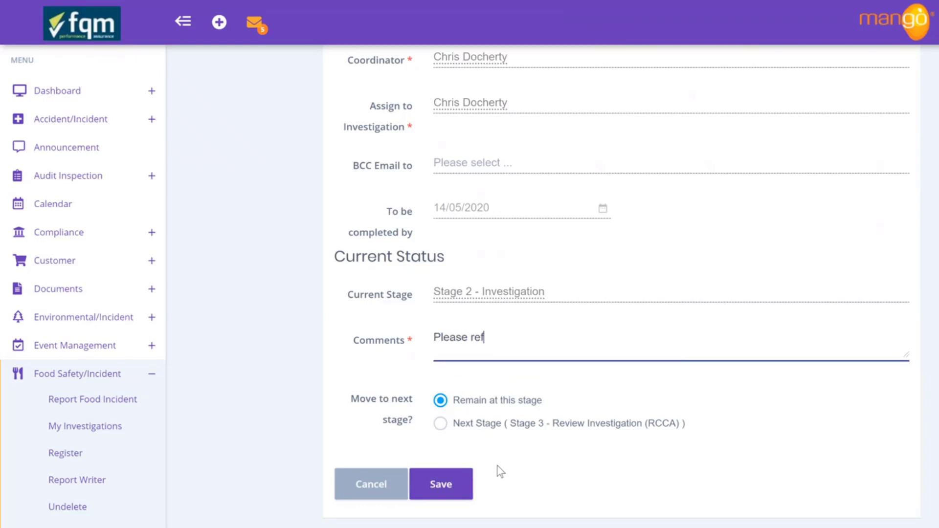
pyautogui.write('er to the invest')
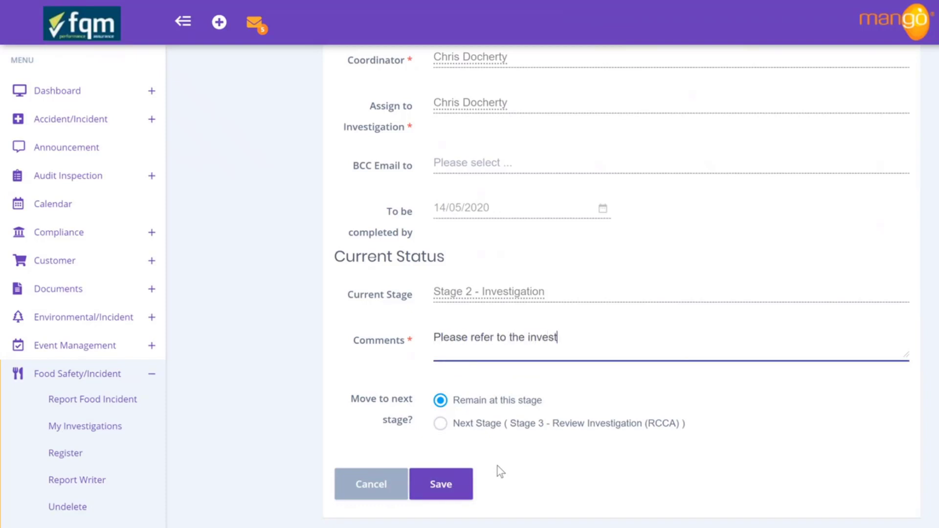
pyautogui.write('igation report, ')
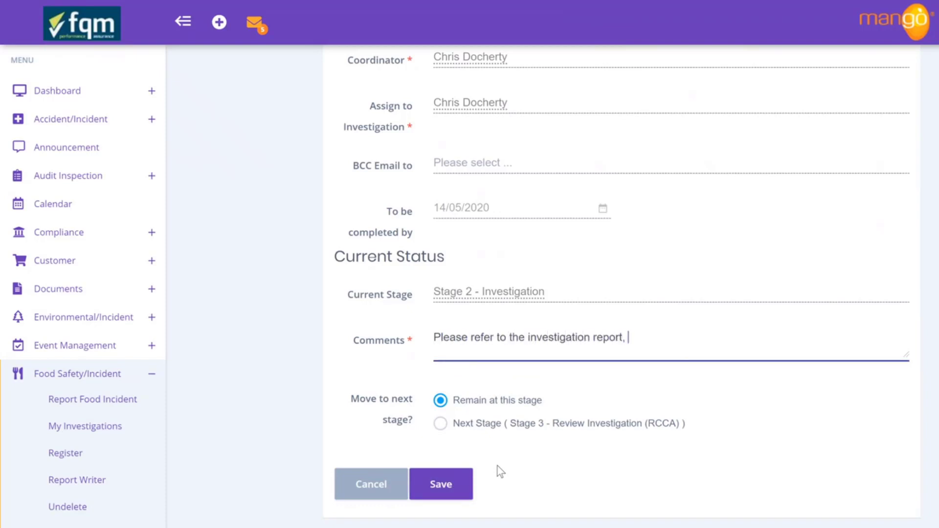
pyautogui.write('issue seems to be related to')
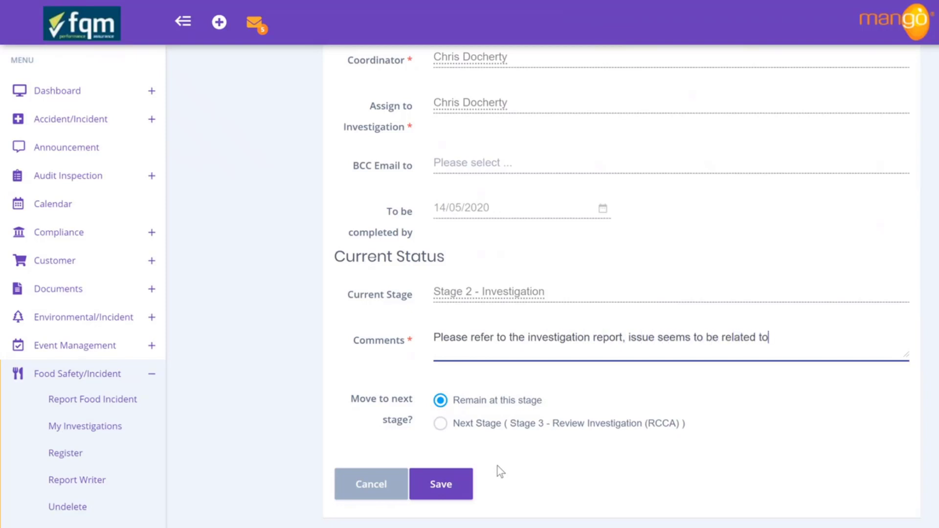
pyautogui.write(' packaging pro')
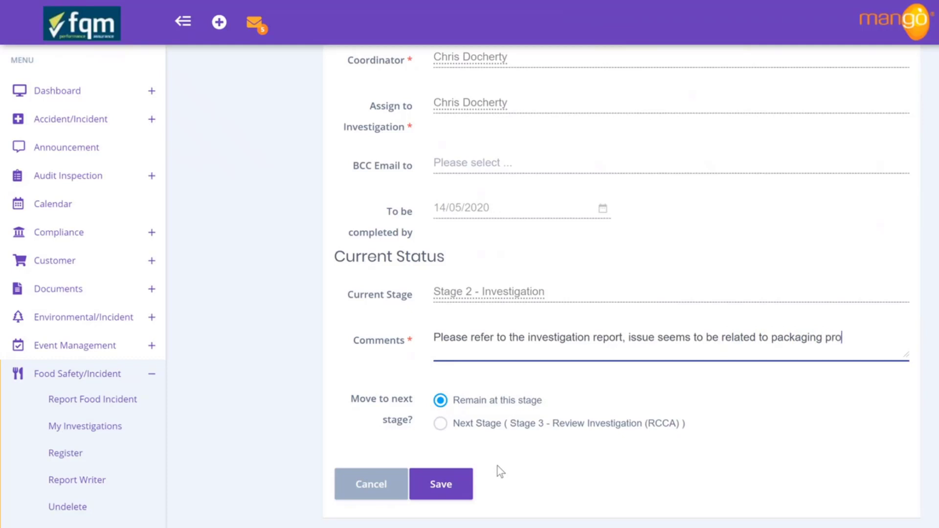
pyautogui.write('tocol followed by tran')
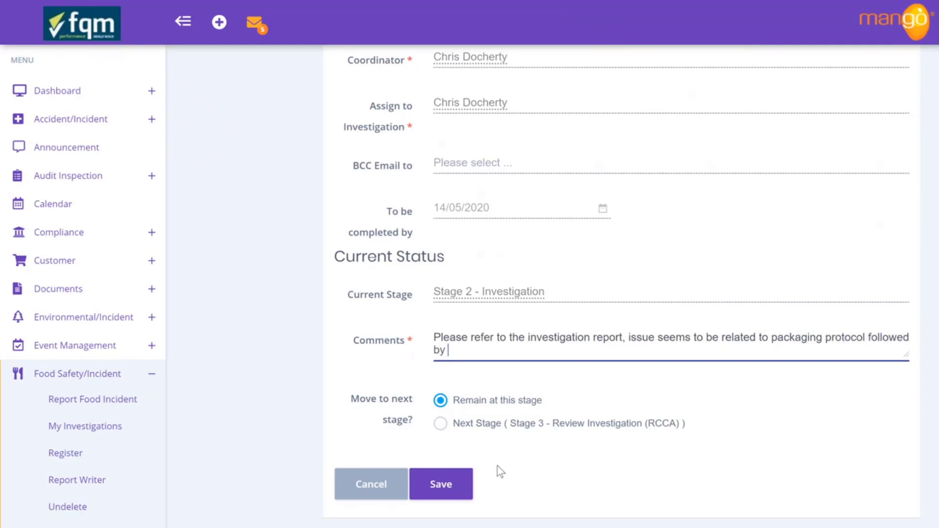
pyautogui.write('sport tea')
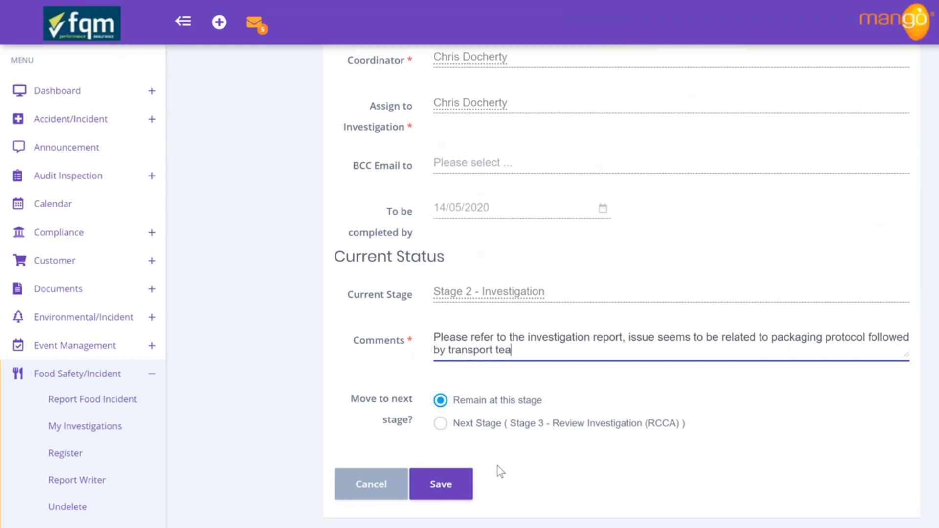
pyautogui.write('m, material was')
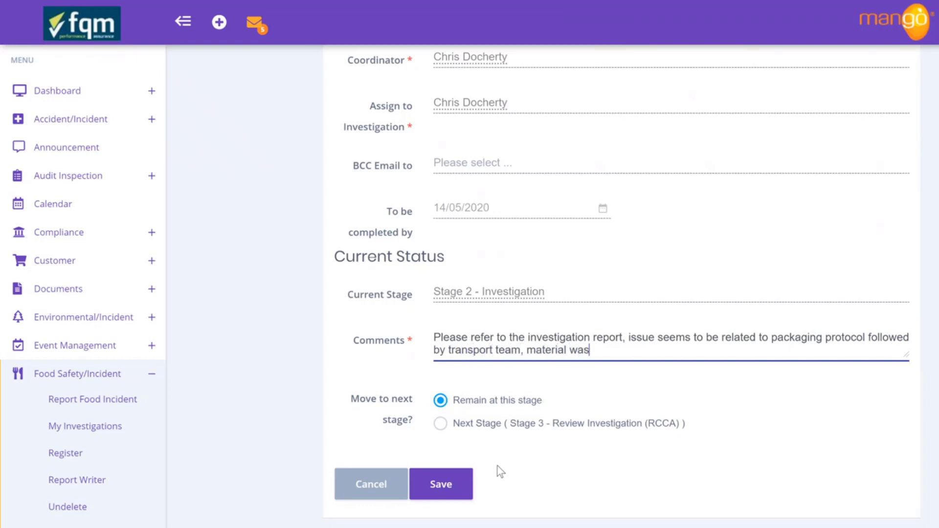
pyautogui.write(' not controlled in vehciel')
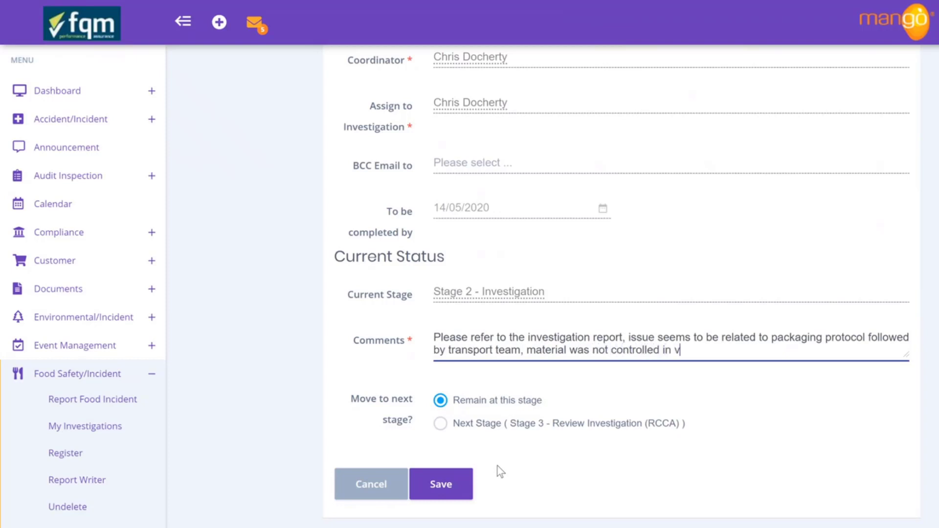
pyautogui.press('BackSpace')
pyautogui.press('BackSpace')
pyautogui.write('icle correctl')
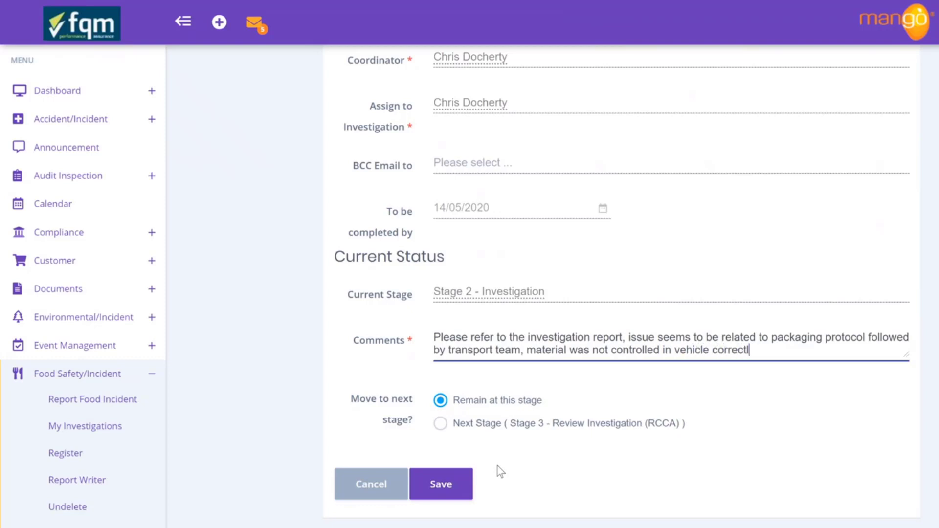
pyautogui.write('y.')
# Step: Append "Suggested corrective action:" to the comment with dashed lines "Training", "Updated Policy" and "Improved inspection post packing of vehicles."
pyautogui.write('Suggested ')
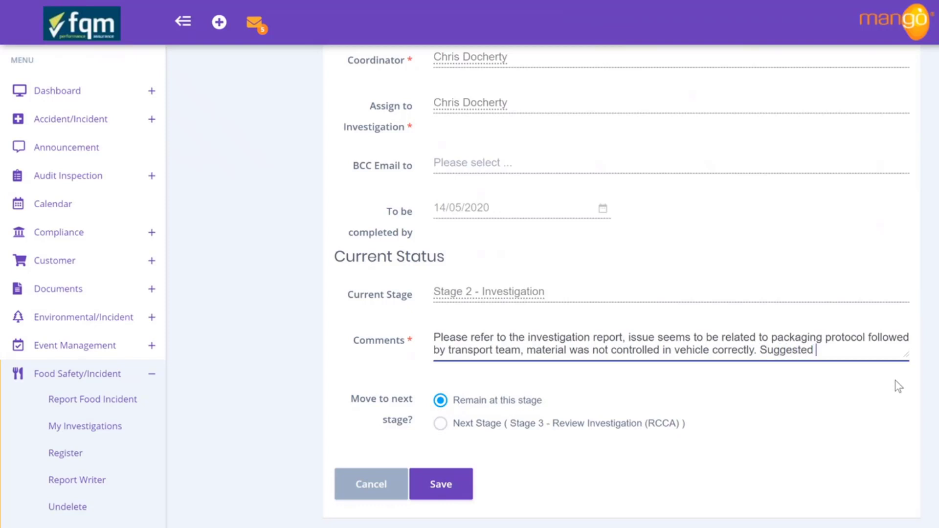
pyautogui.write('corrective action:')
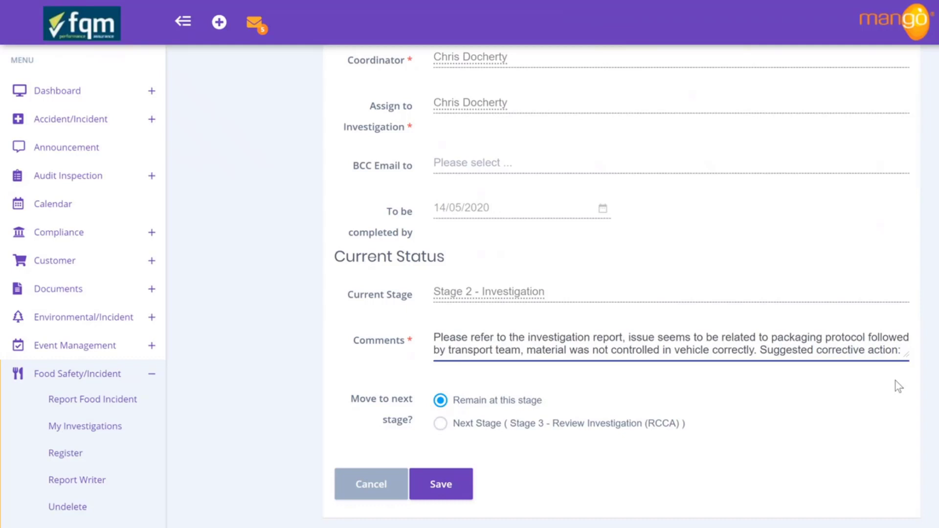
pyautogui.press('Return')
pyautogui.write('- Training')
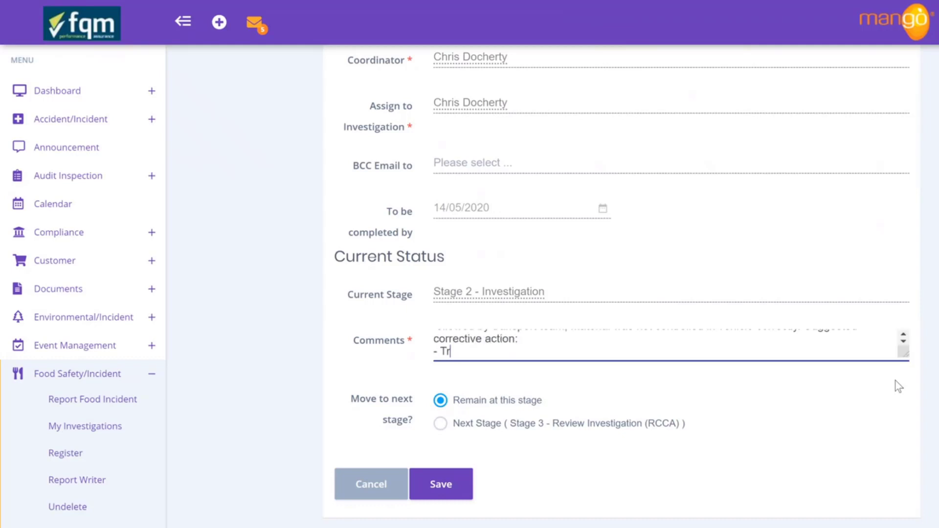
pyautogui.press('Return')
pyautogui.write('- ')
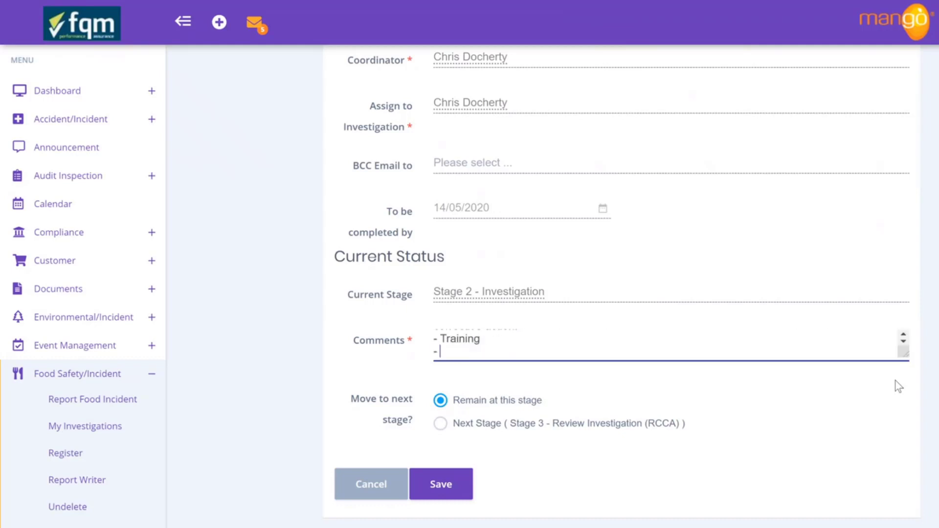
pyautogui.write('Updated Policy')
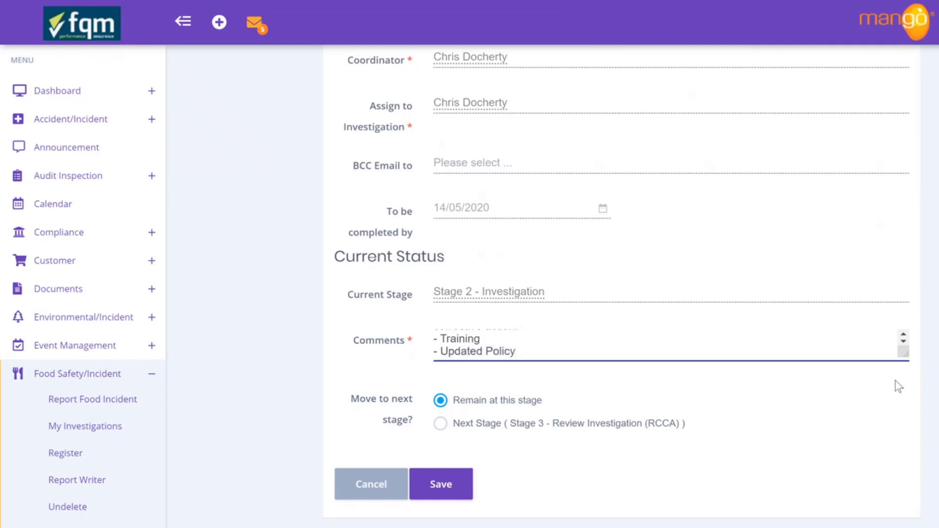
pyautogui.press('Return')
pyautogui.write('- ')
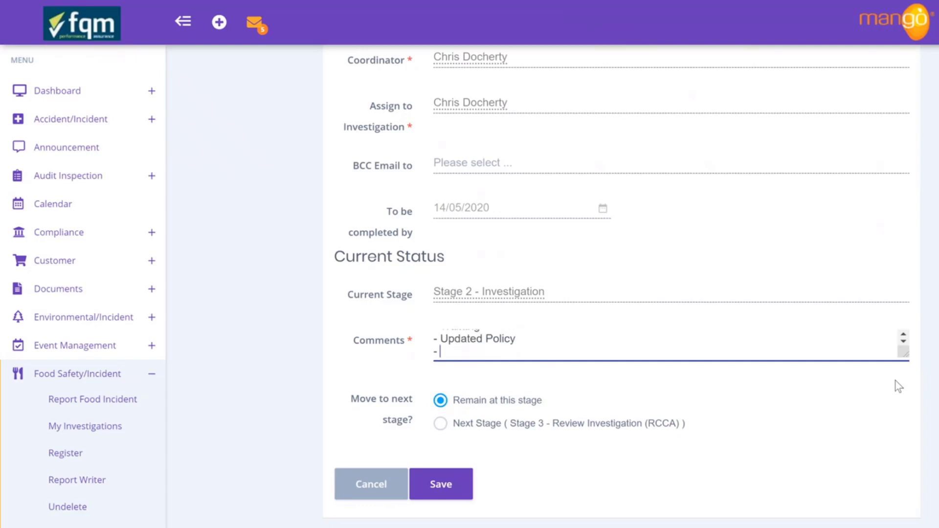
pyautogui.write('Improved ins')
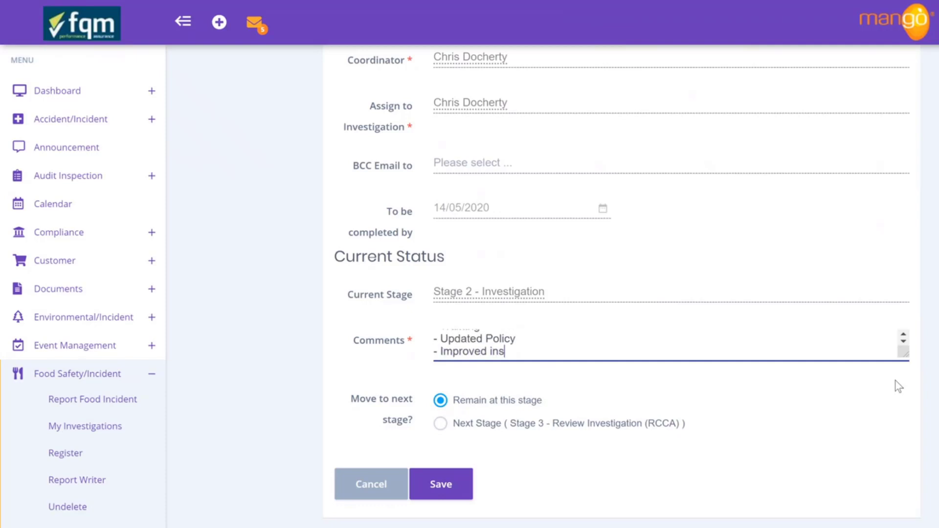
pyautogui.write('pection post pac')
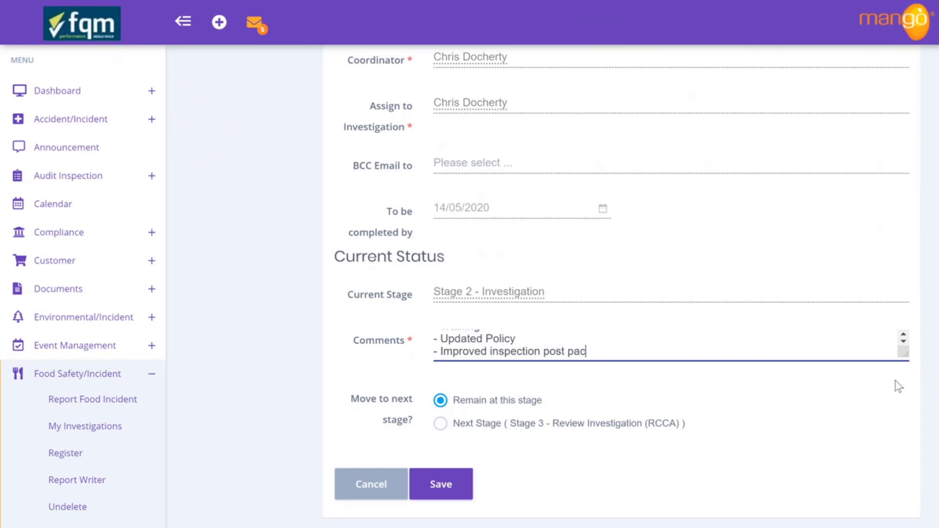
pyautogui.write('king of vehicles.')
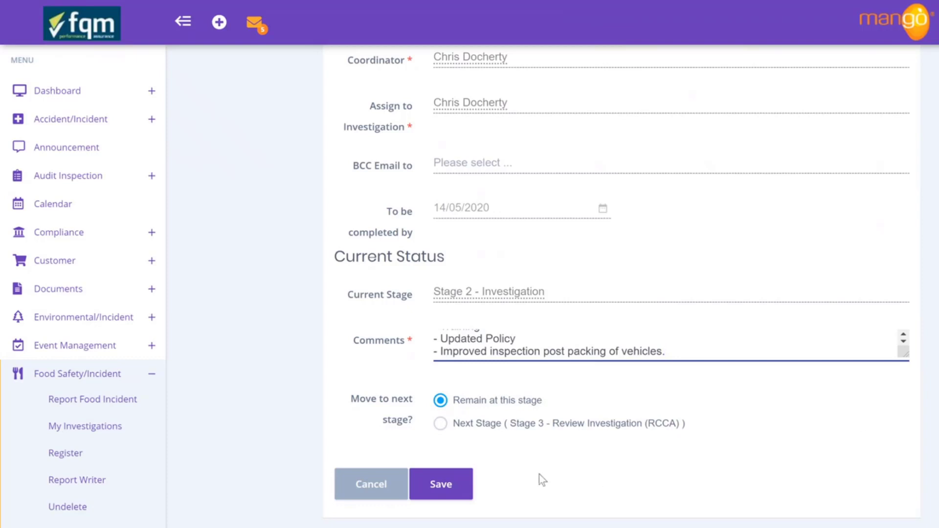
# Step: Move the incident to Next Stage (Stage 3 - Review Investigation (RCCA)) and save the record
pyautogui.click(440, 423)
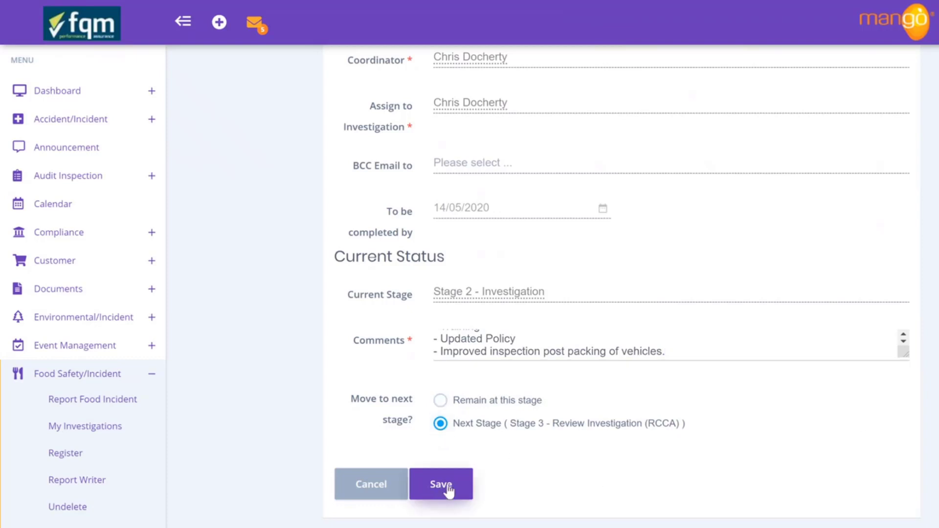
pyautogui.click(443, 486)
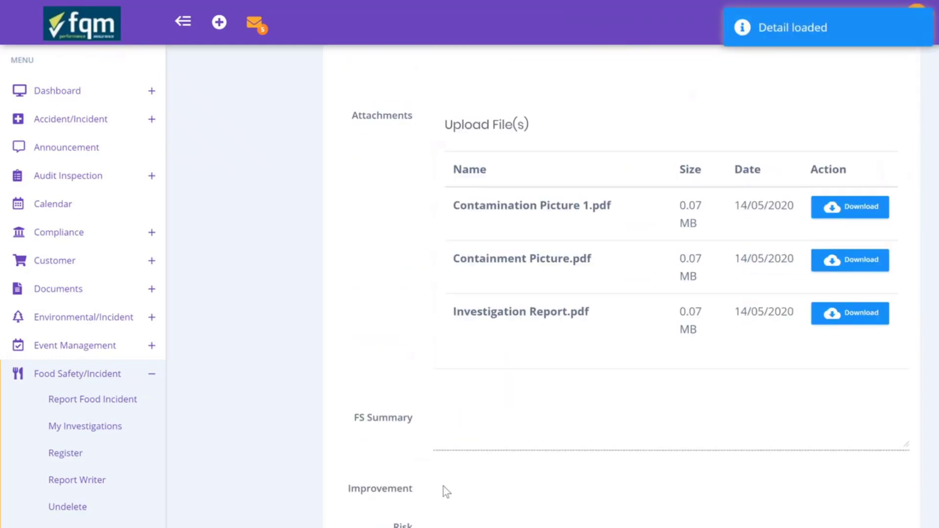
# Step: Open the food incident about chicken quality from My Investigations for the Stage 3 review
pyautogui.click(94, 430)
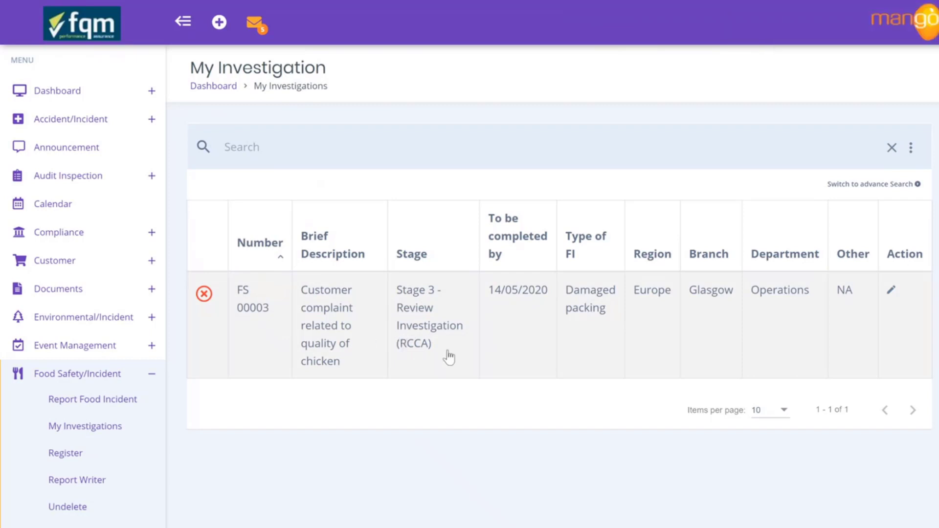
pyautogui.click(337, 336)
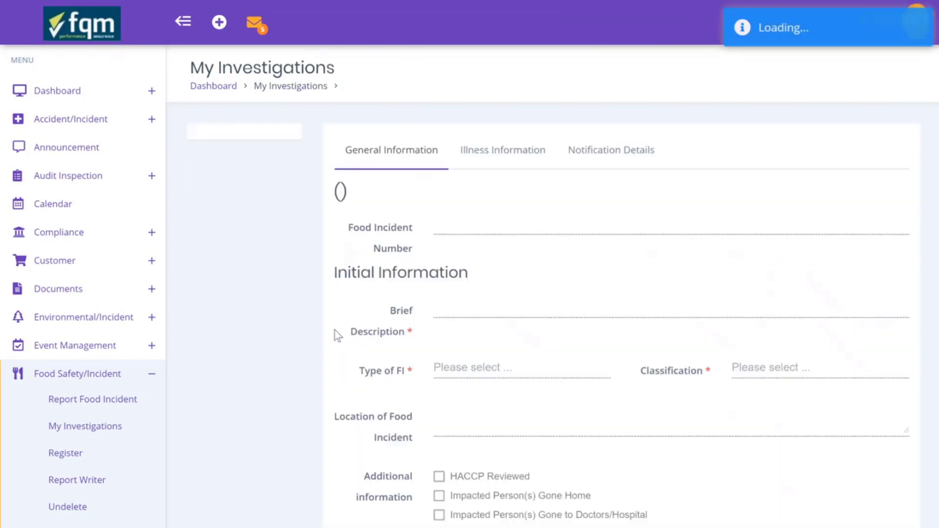
pyautogui.click(246, 154)
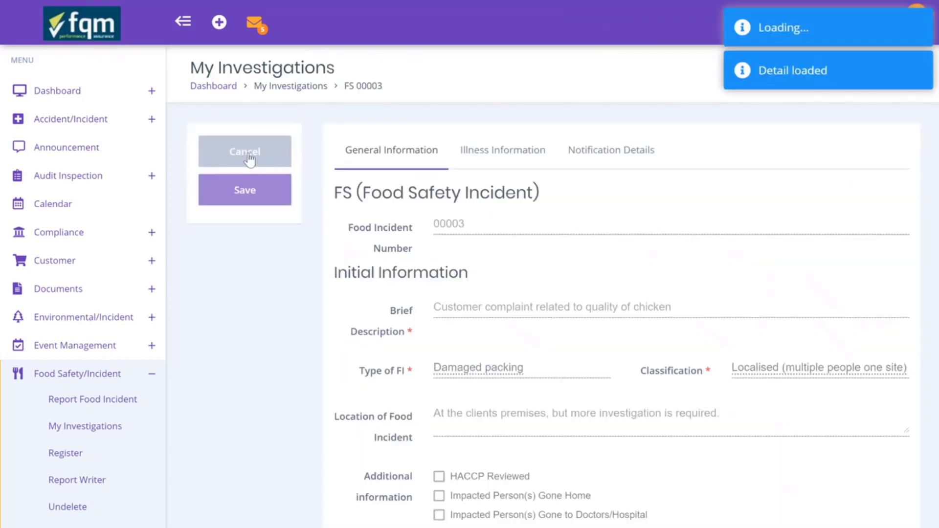
# Step: Set the incident's Classification to Isolated (one person)
pyautogui.scroll(-2, 412, 360)
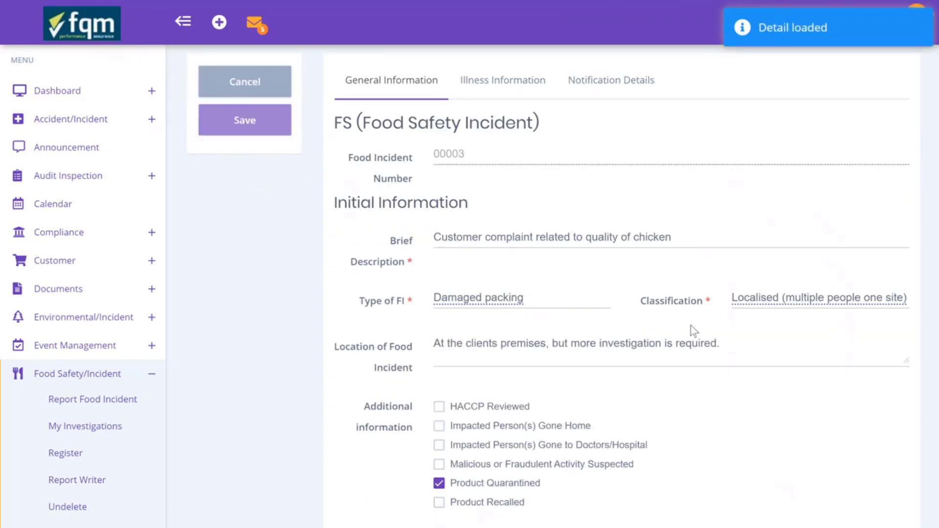
pyautogui.click(787, 300)
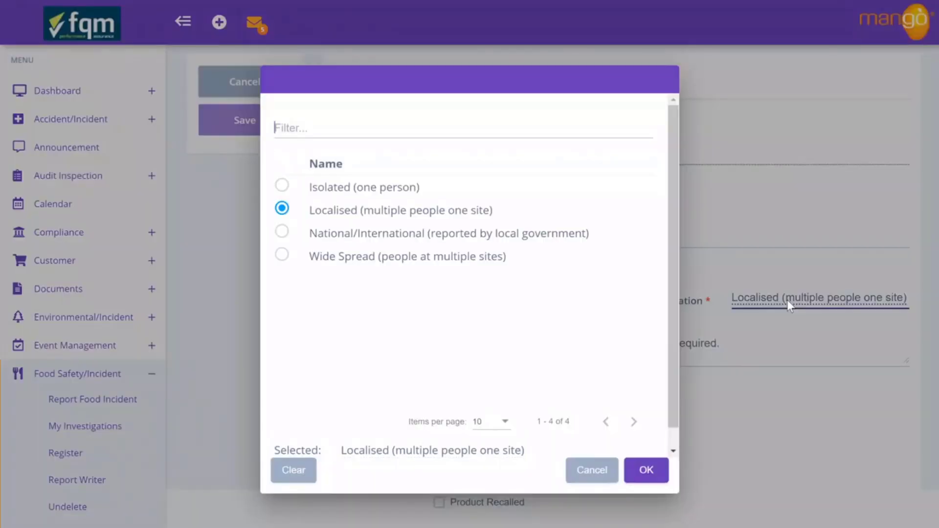
pyautogui.click(281, 186)
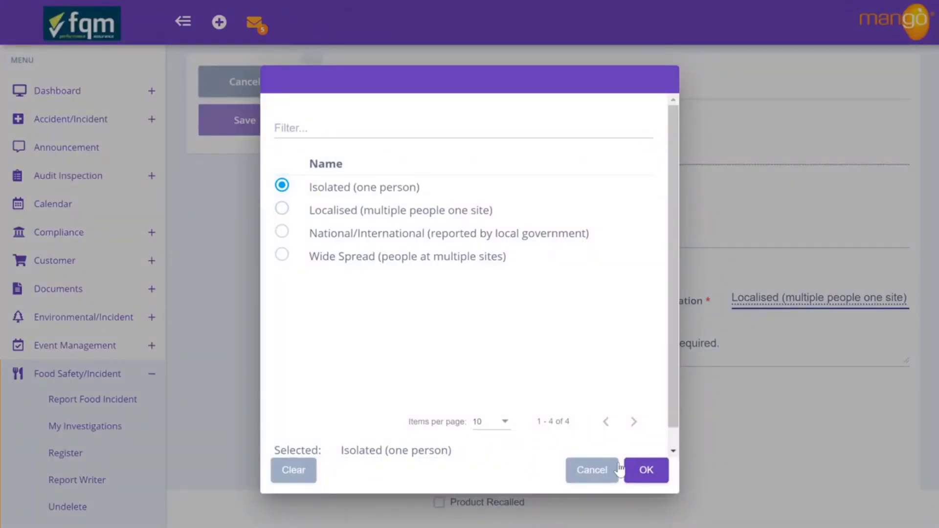
pyautogui.click(646, 470)
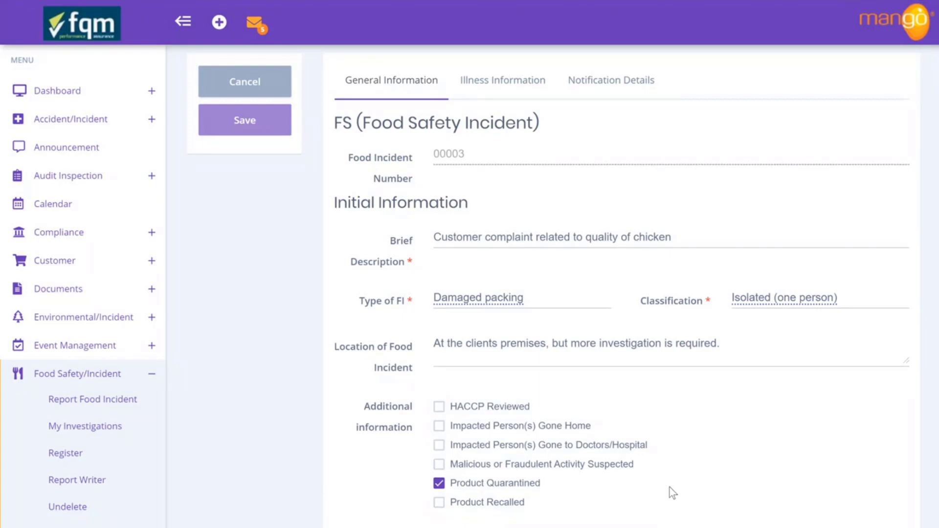
# Step: Reword the start of the Location of Food Incident text to "Identified at the clients premises"
pyautogui.scroll(-3, 659, 489)
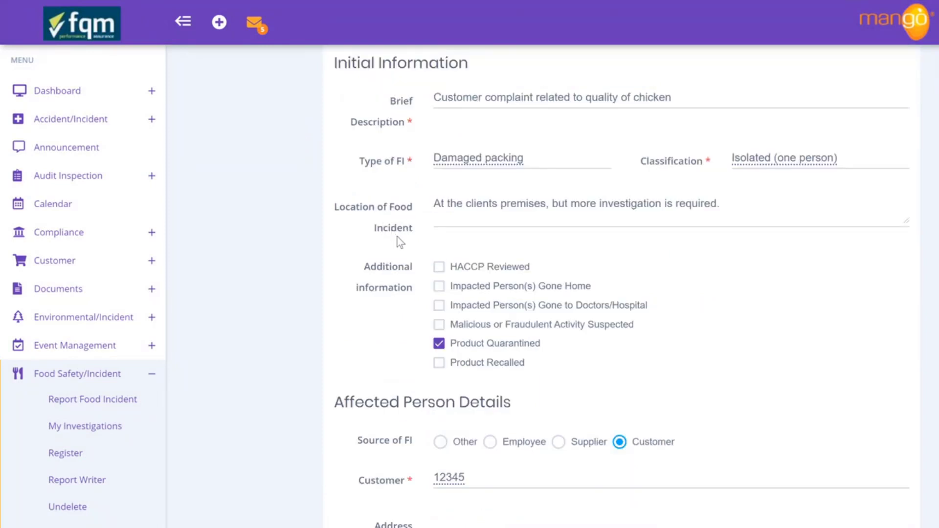
pyautogui.click(647, 208)
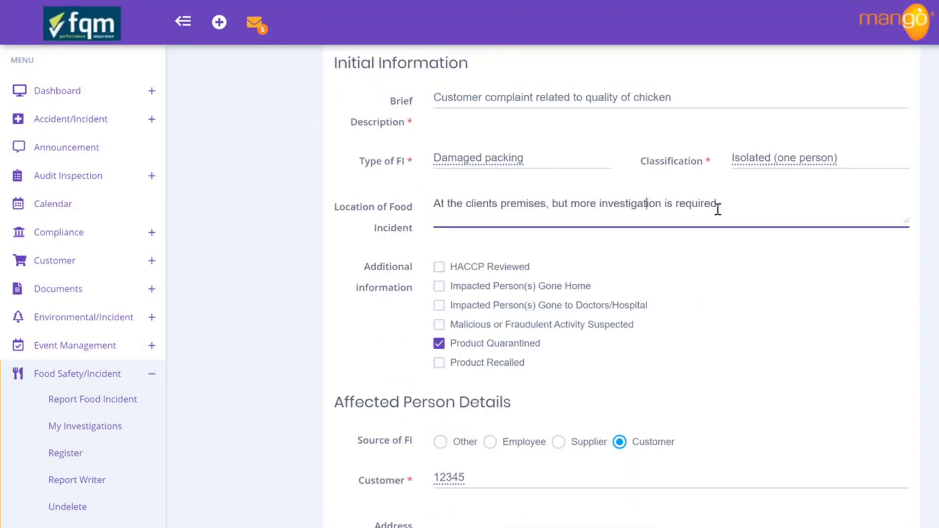
pyautogui.click(433, 204)
pyautogui.write('Identified at')
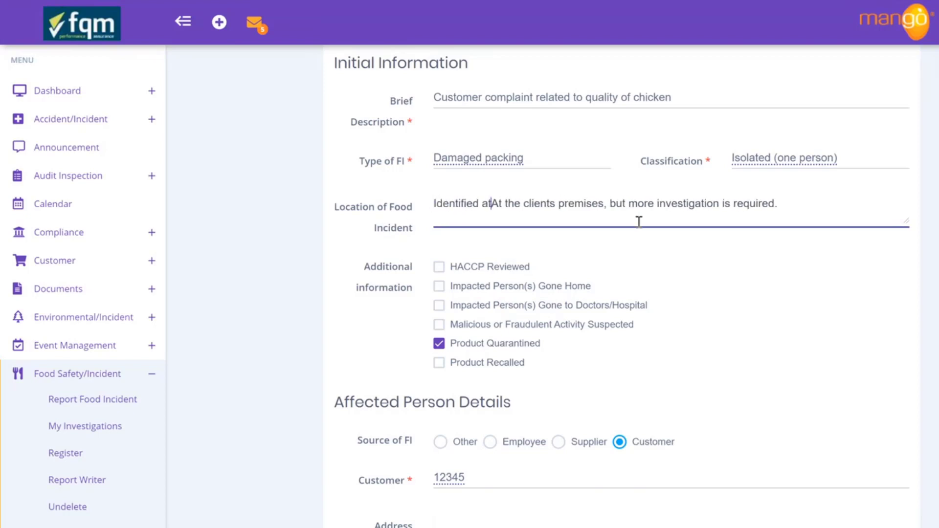
pyautogui.press('Delete')
pyautogui.press('Delete')
pyautogui.press('Delete')
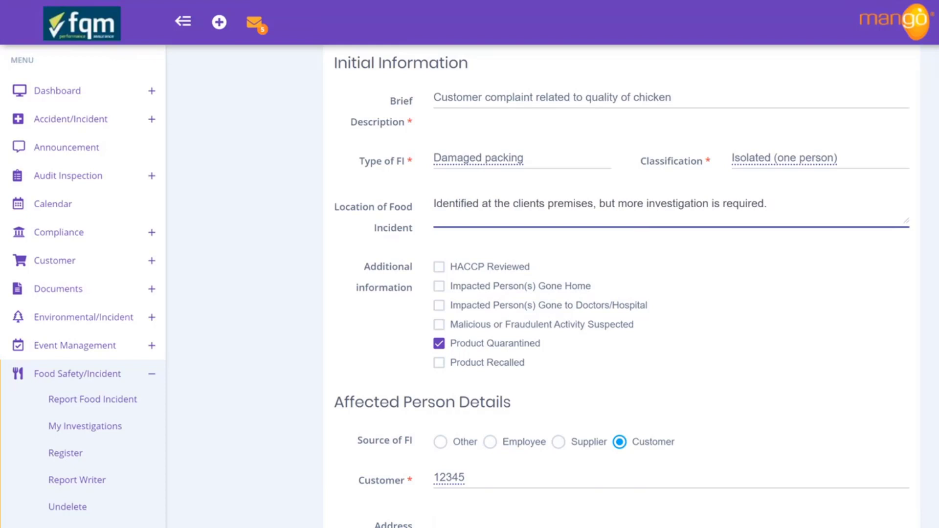
# Step: Replace "more investigation is required." in the location text with "root cause of incident related to transportation."
pyautogui.moveTo(769, 203); pyautogui.dragTo(618, 203)
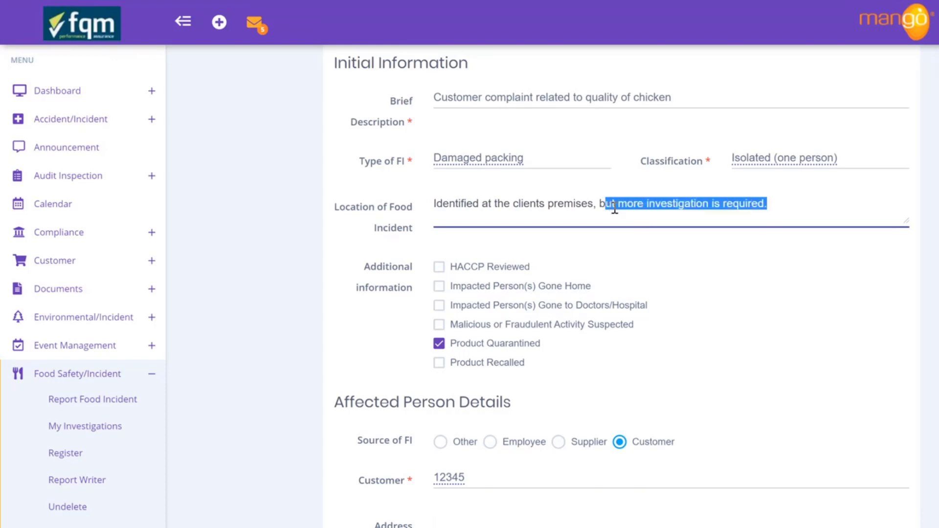
pyautogui.write('root ')
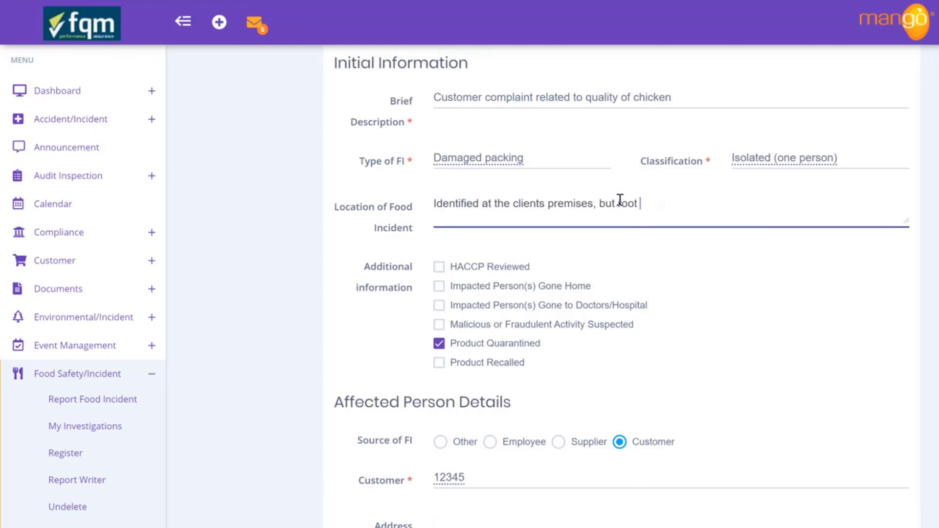
pyautogui.write('cause of inciden')
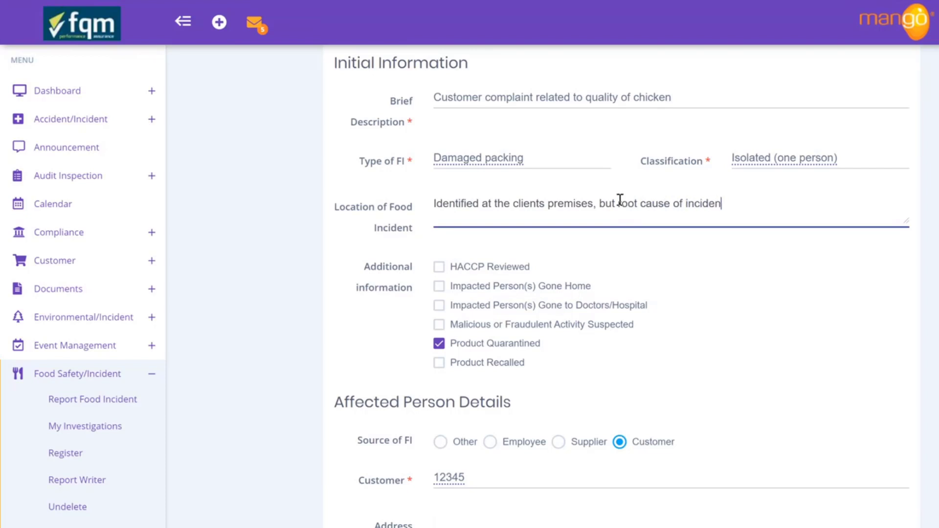
pyautogui.write('t related to transportation.')
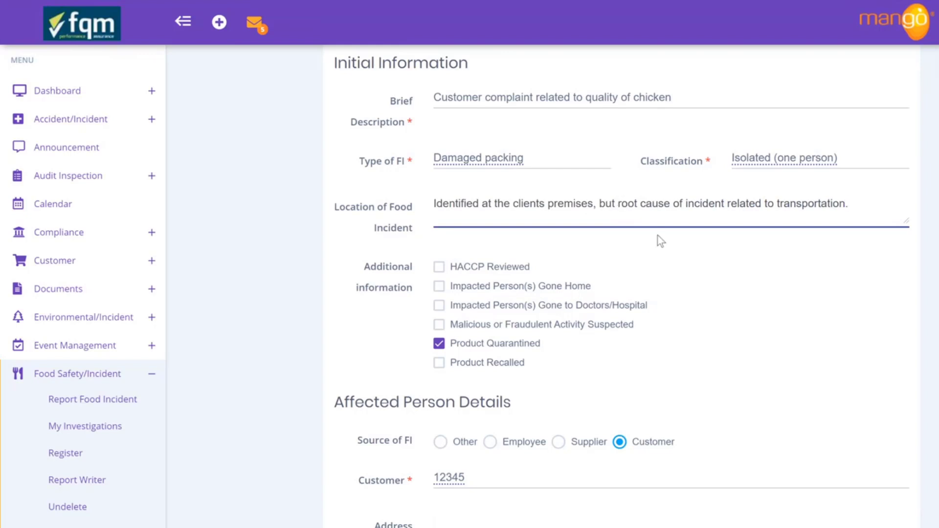
# Step: Mark Product Recalled and HACCP Reviewed in the incident's additional information
pyautogui.scroll(-3, 665, 289)
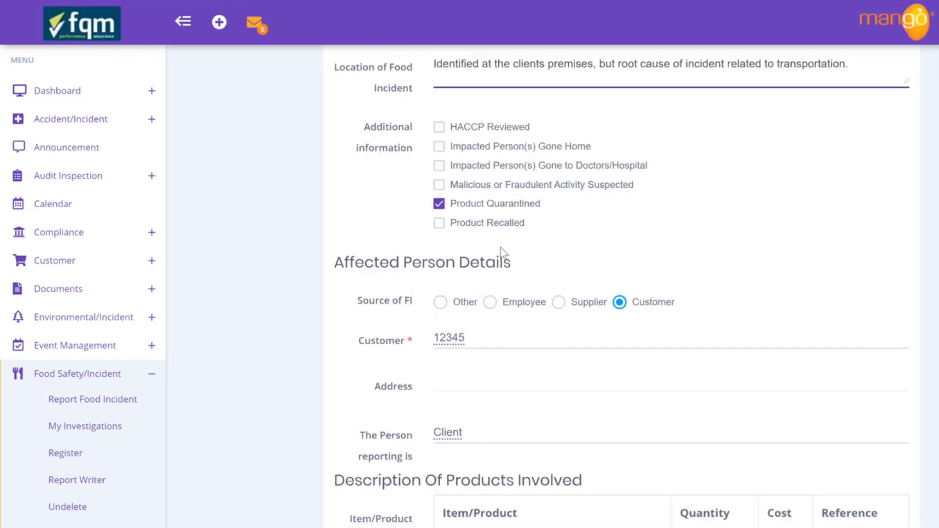
pyautogui.click(439, 223)
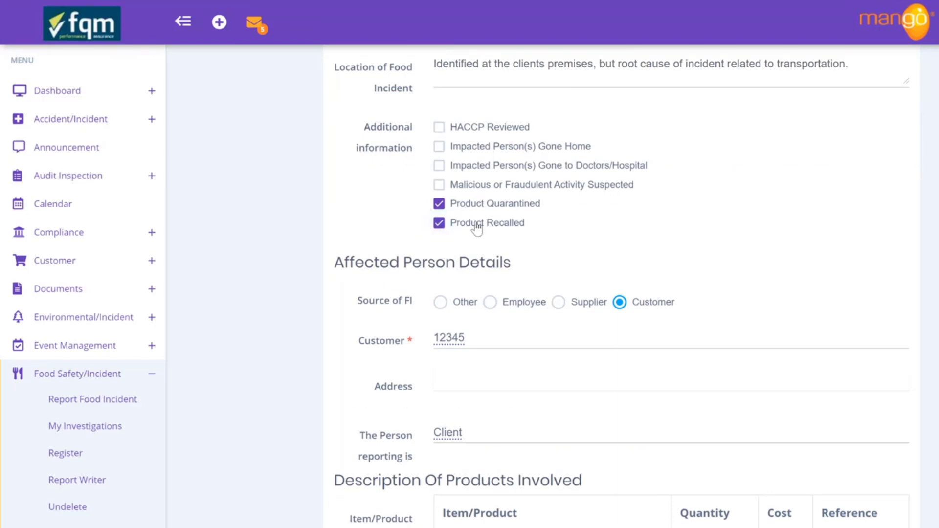
pyautogui.click(440, 129)
# Step: Append "and identified paint colour and dirt from the vehicle." to the Description Of Packaging
pyautogui.scroll(-3, 592, 353)
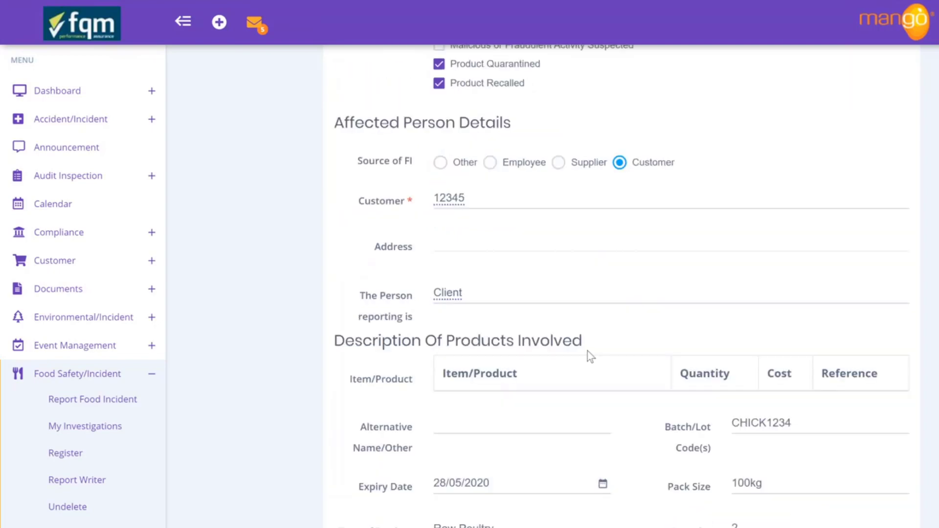
pyautogui.scroll(-4, 587, 351)
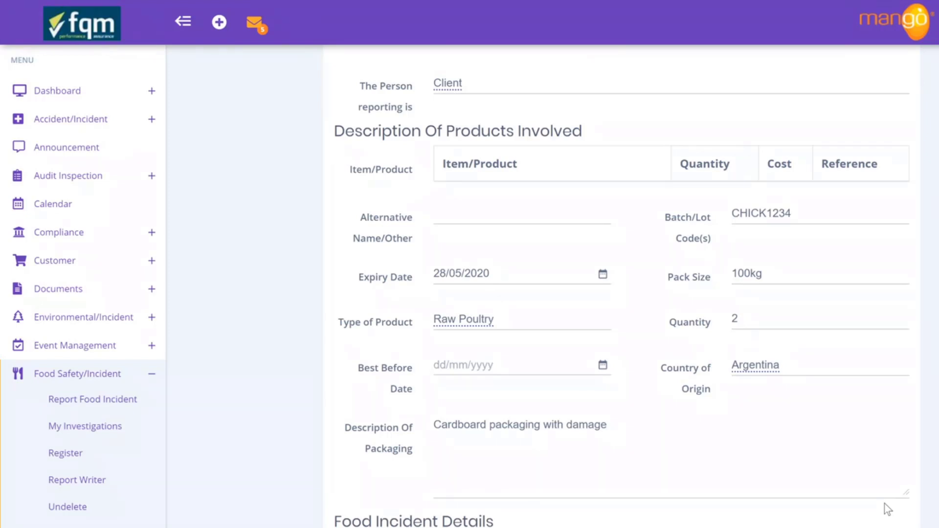
pyautogui.scroll(-1, 595, 479)
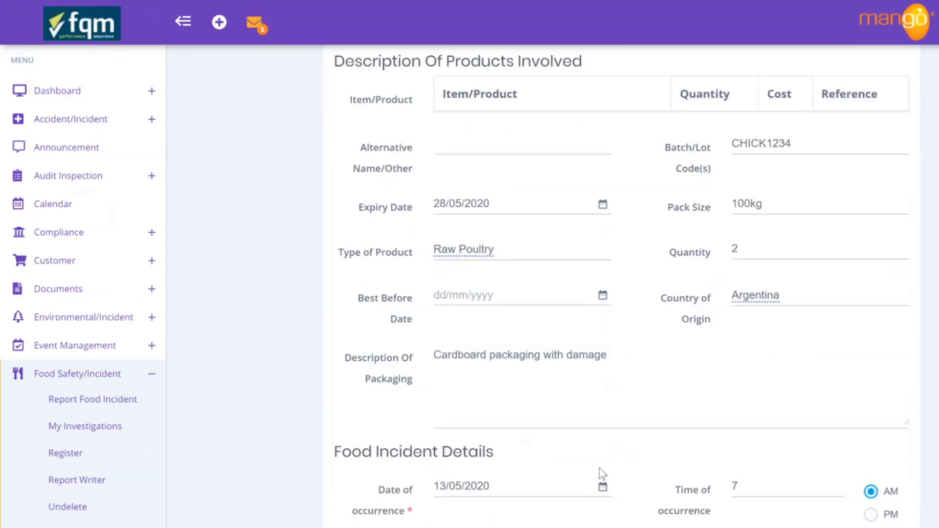
pyautogui.click(614, 356)
pyautogui.write('an')
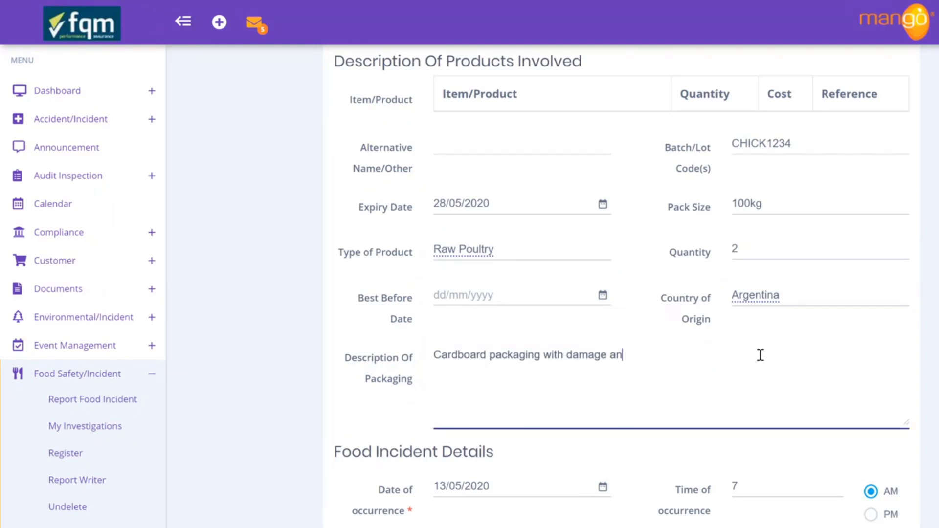
pyautogui.write('d identified paint colu')
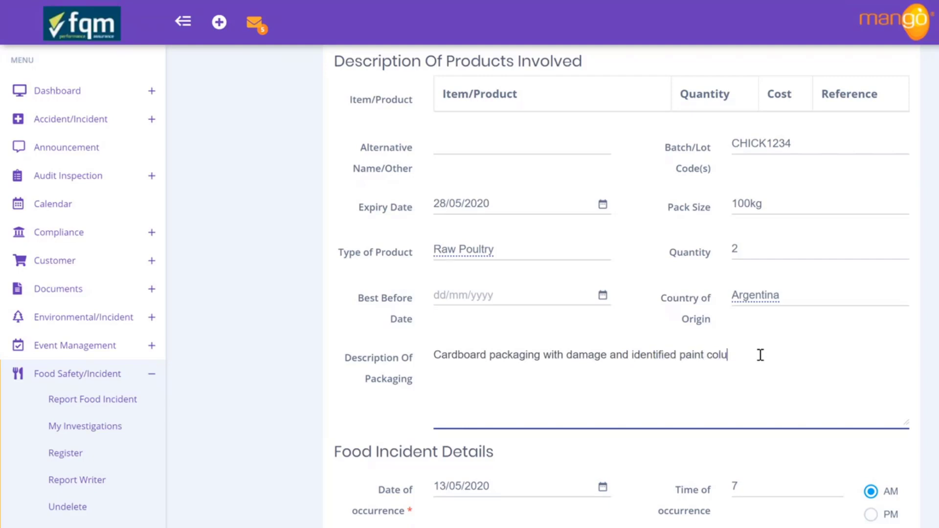
pyautogui.press('BackSpace')
pyautogui.write('our and diret')
pyautogui.press('BackSpace')
pyautogui.write('from the vehicle')
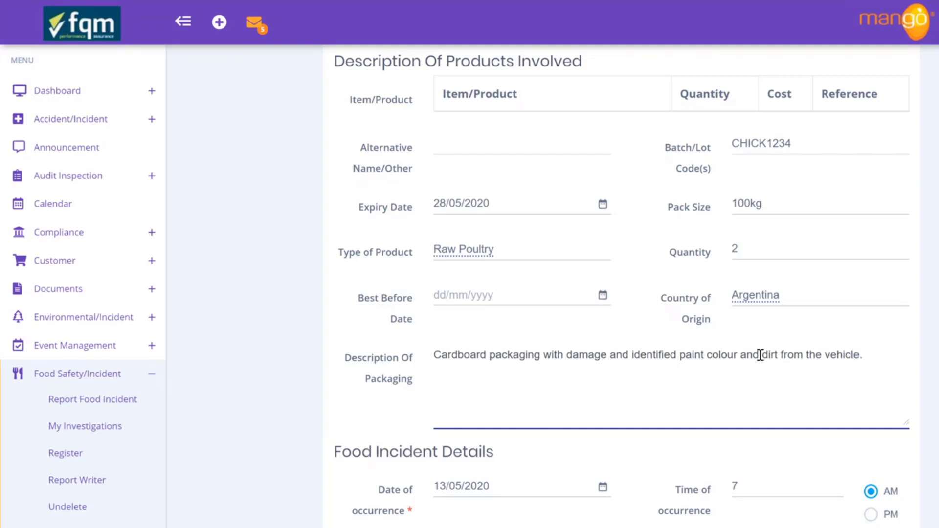
pyautogui.write('.')
# Step: Add "Looks like issue is related to our packing of vehicles in transportation team." below a blank line in the What happened text
pyautogui.scroll(-7, 628, 386)
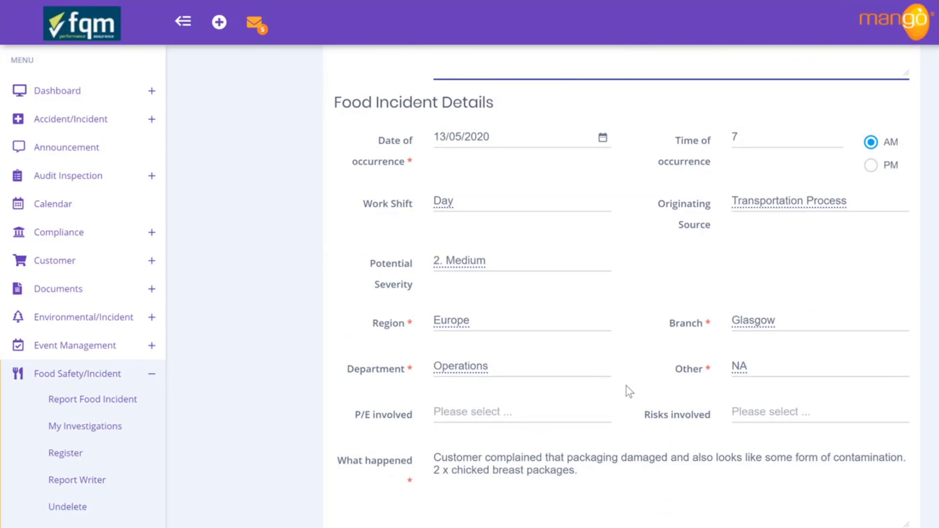
pyautogui.scroll(-6, 626, 386)
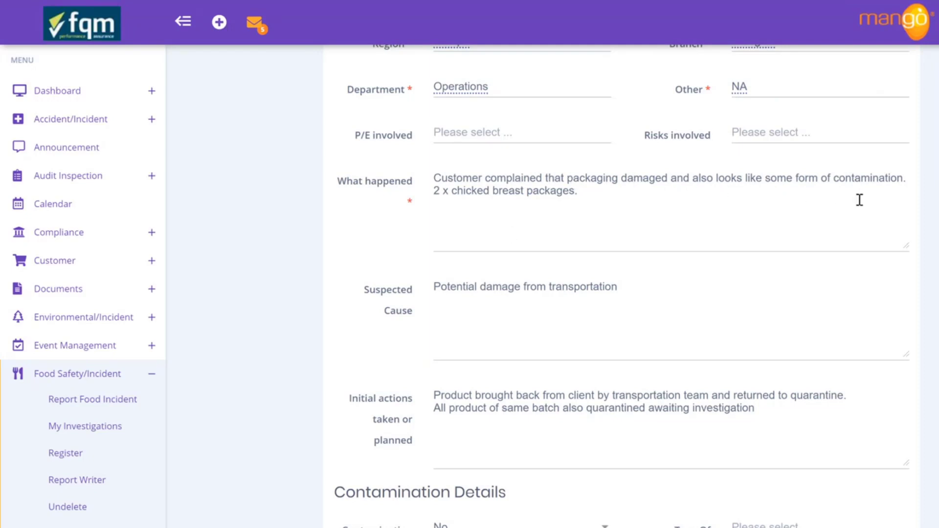
pyautogui.click(581, 195)
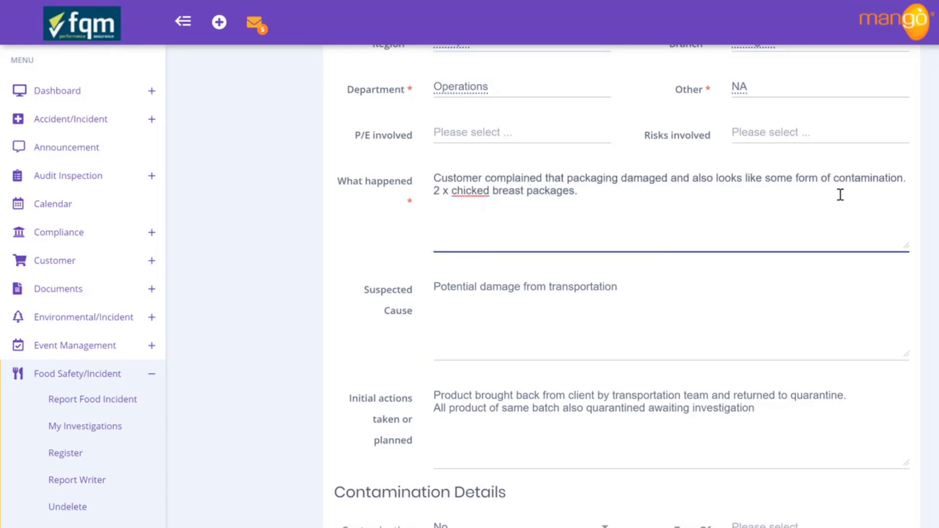
pyautogui.write('Looks like issue')
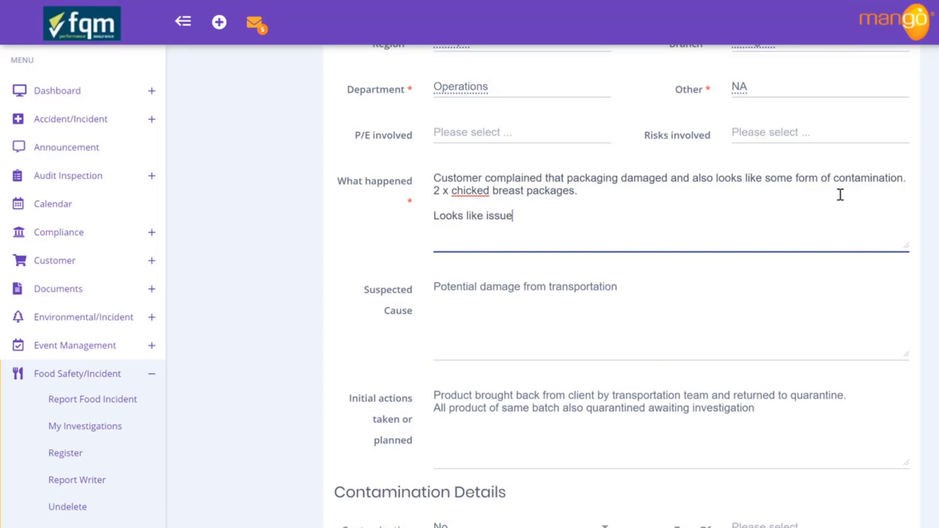
pyautogui.write(' is related to ou')
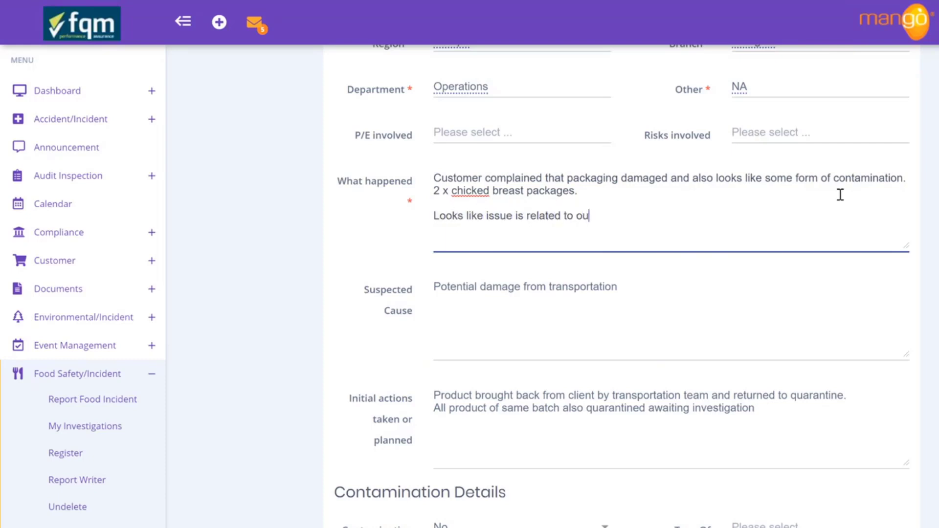
pyautogui.write('r packing of')
pyautogui.write(' ve')
pyautogui.write('hicle a')
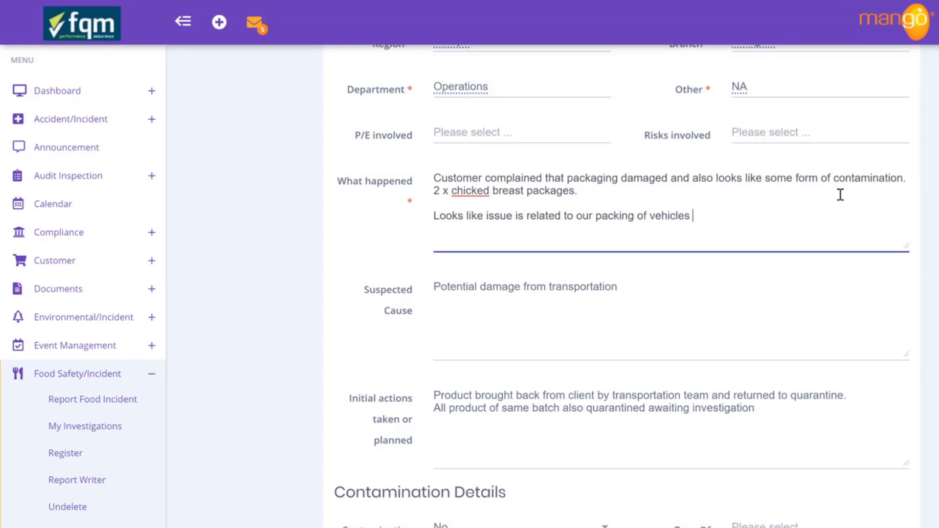
pyautogui.write('and')
pyautogui.press('BackSpace')
pyautogui.press('BackSpace')
pyautogui.press('BackSpace')
pyautogui.press('BackSpace')
pyautogui.write('in tranporation team.')
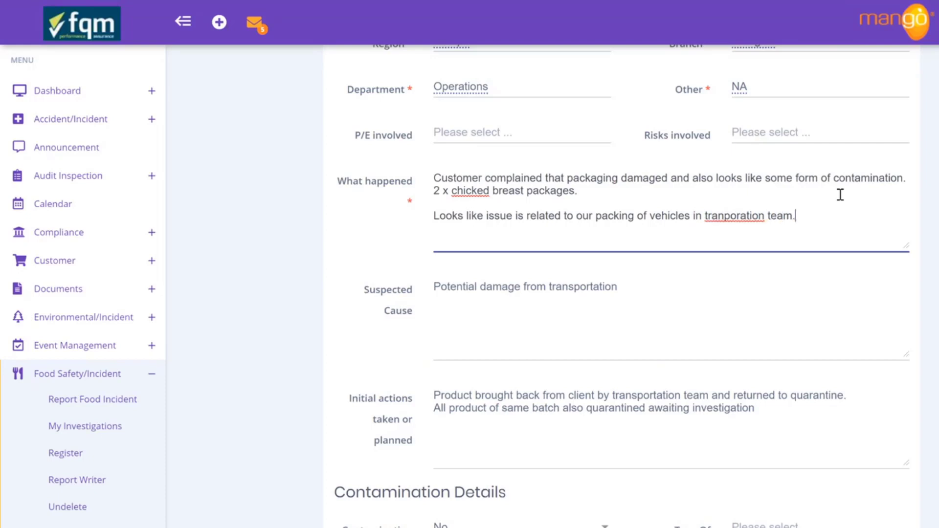
pyautogui.rightClick(734, 217)
pyautogui.click(777, 226)
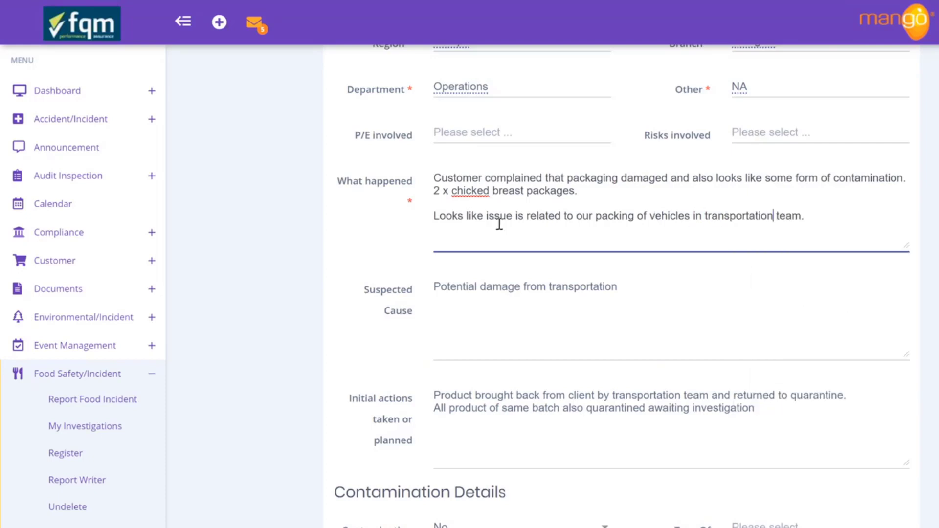
# Step: Correct the misspelled "chicked" to "chicken" in the What happened text
pyautogui.rightClick(468, 193)
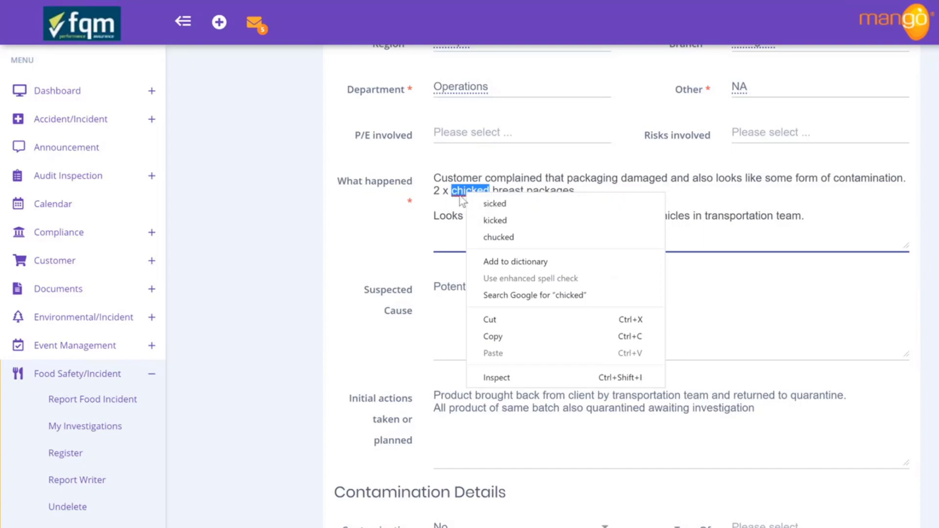
pyautogui.click(462, 194)
pyautogui.click(489, 193)
pyautogui.press('BackSpace')
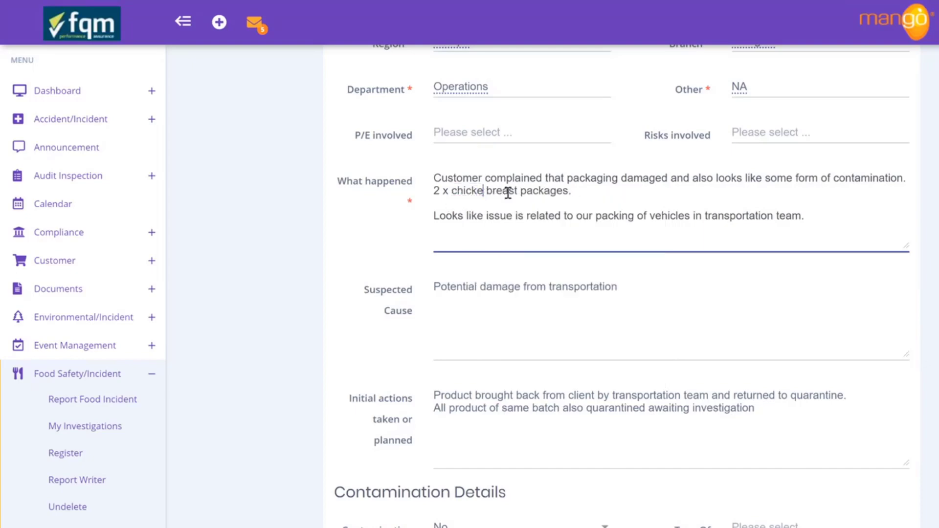
pyautogui.write('n')
# Step: Add "Released all non damaged product as no impact. Further actions required on transportation team and warehouse team." below a blank line in the initial actions
pyautogui.scroll(-4, 574, 373)
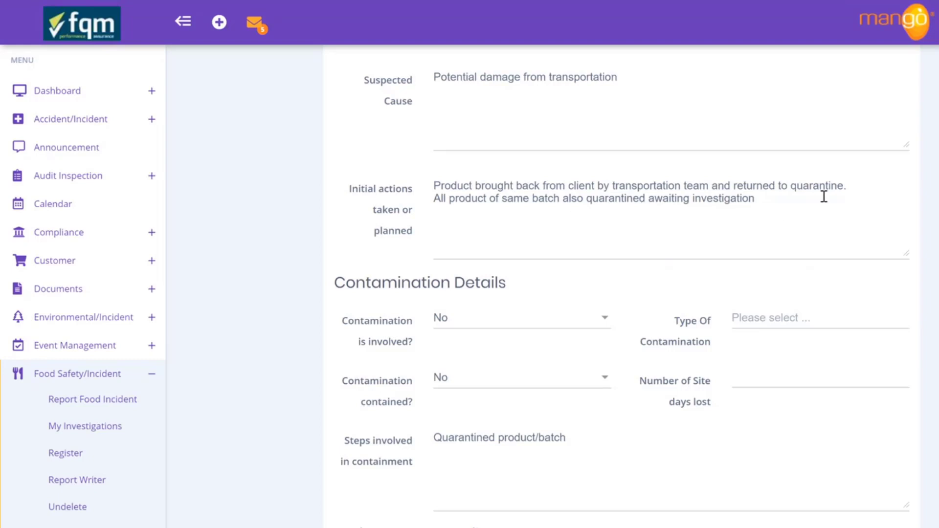
pyautogui.click(799, 197)
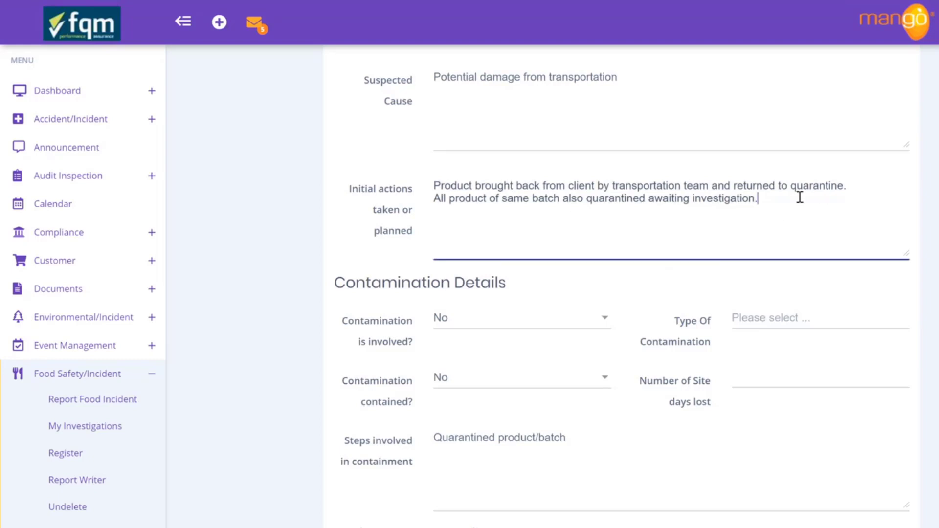
pyautogui.press('Return')
pyautogui.press('Return')
pyautogui.write('Released all non damage')
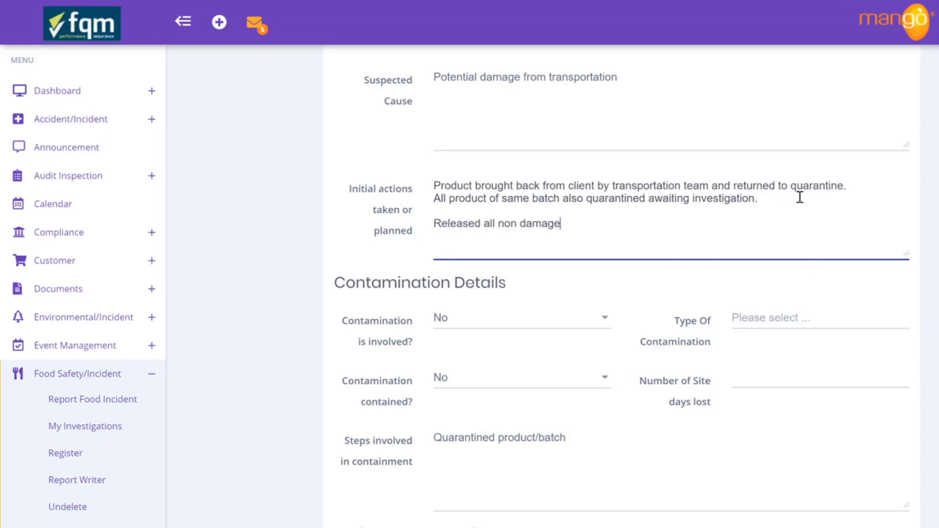
pyautogui.write('d product as no impact')
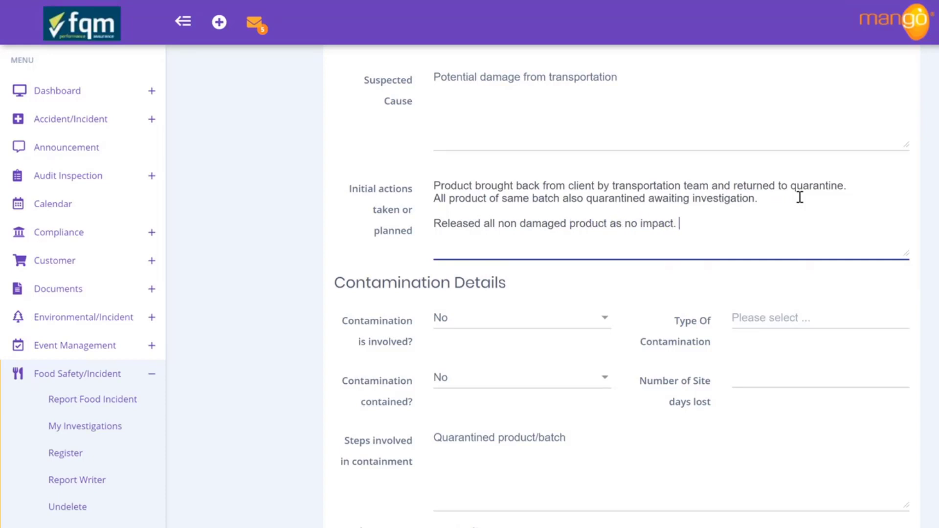
pyautogui.write('. Further actions required on ')
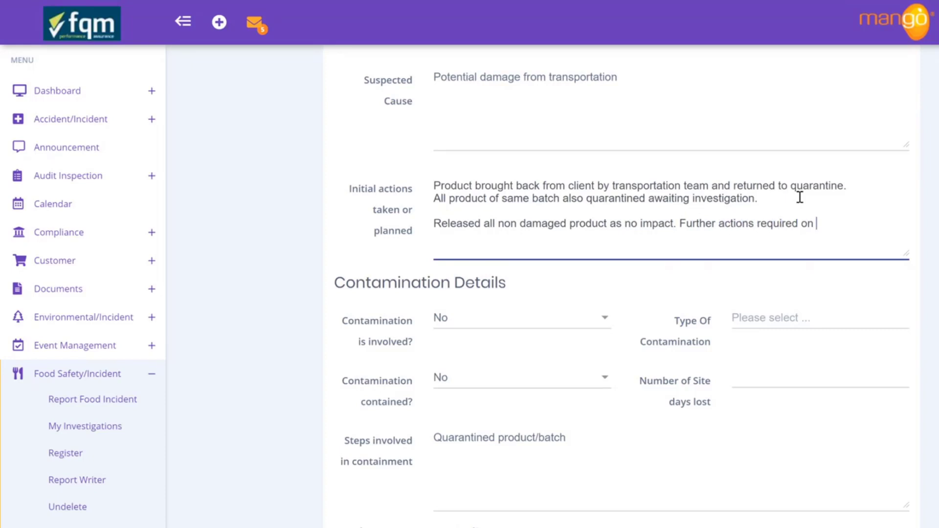
pyautogui.write('transportation tea')
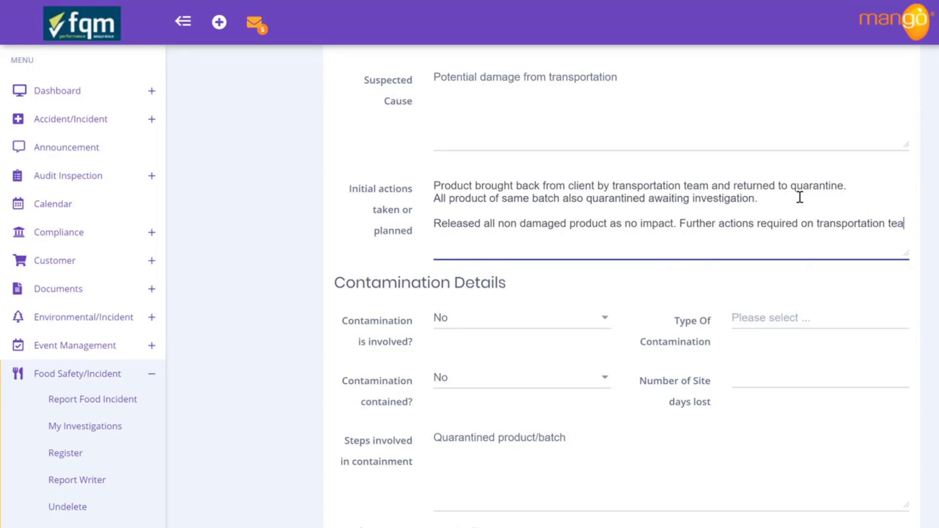
pyautogui.write('m and ')
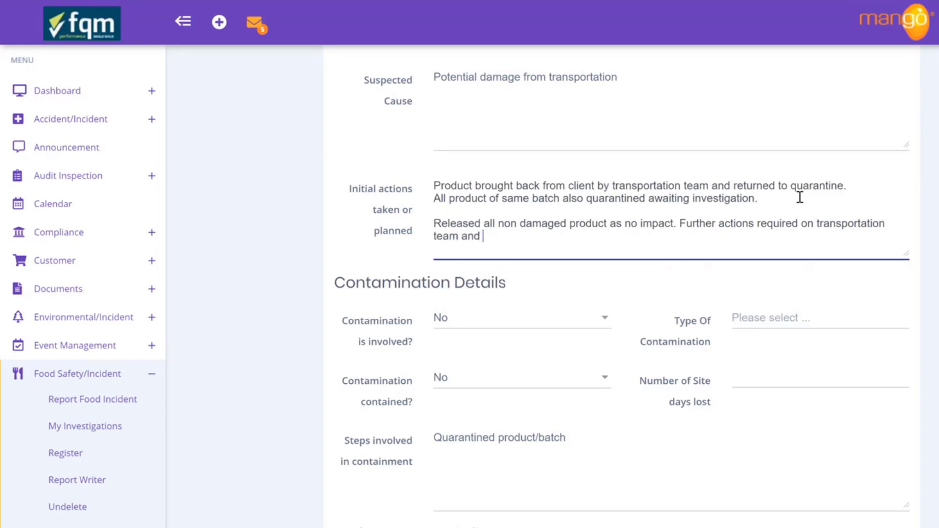
pyautogui.write('warehouse team.')
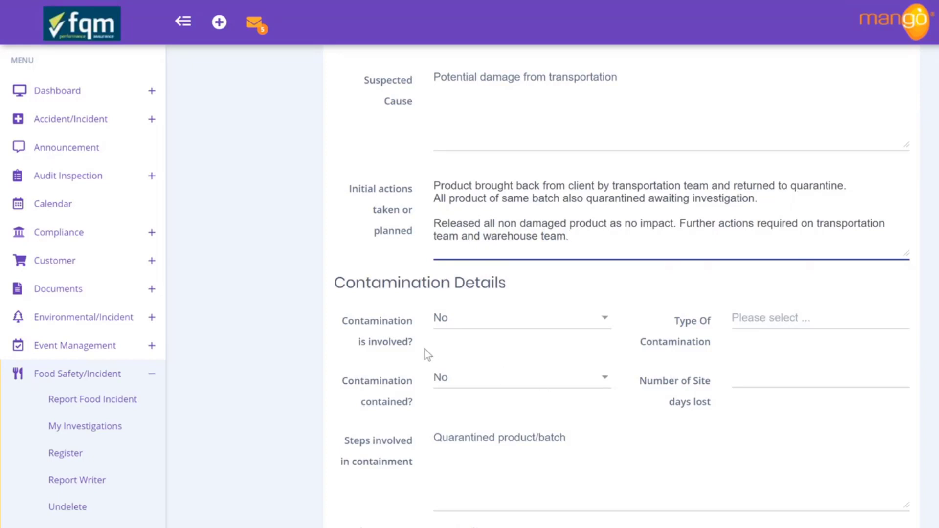
# Step: Set Contamination is involved to Yes and choose biological and physical as the types of contamination
pyautogui.click(508, 322)
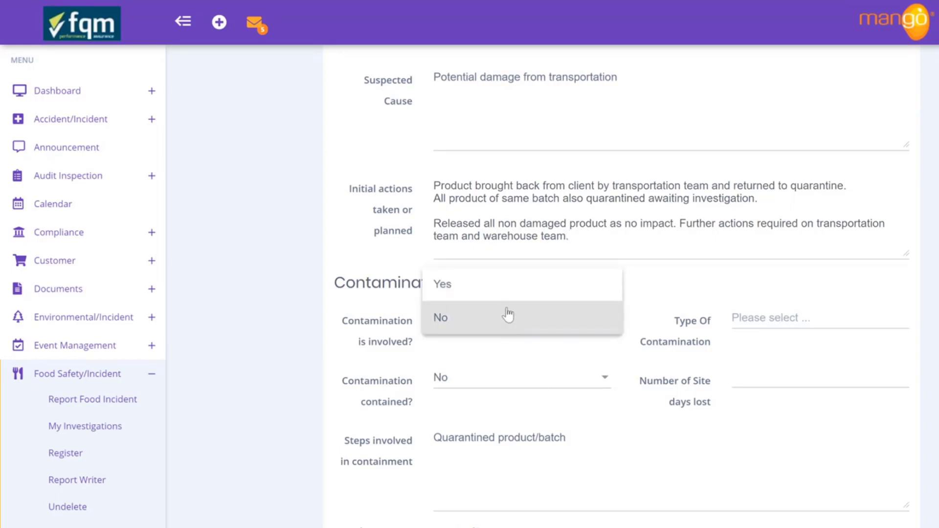
pyautogui.click(507, 293)
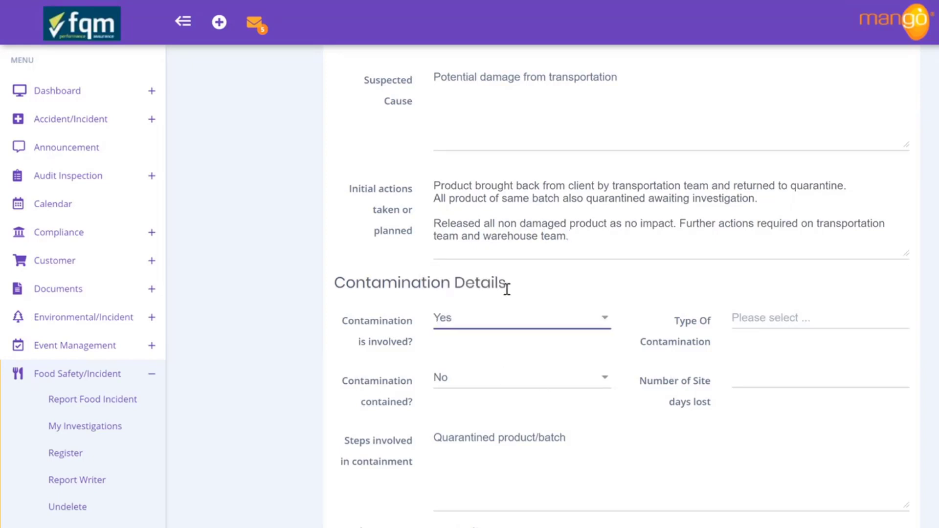
pyautogui.click(790, 318)
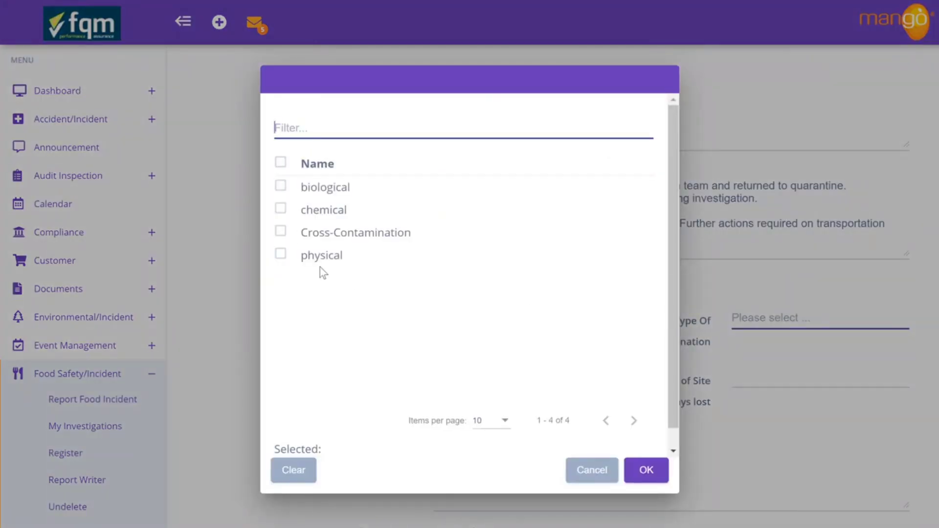
pyautogui.click(281, 209)
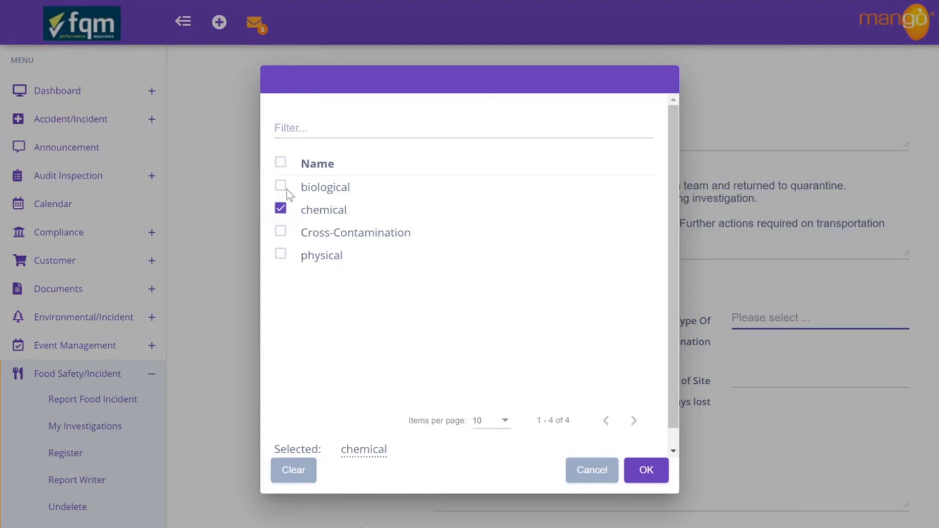
pyautogui.click(286, 192)
pyautogui.click(281, 211)
pyautogui.click(281, 254)
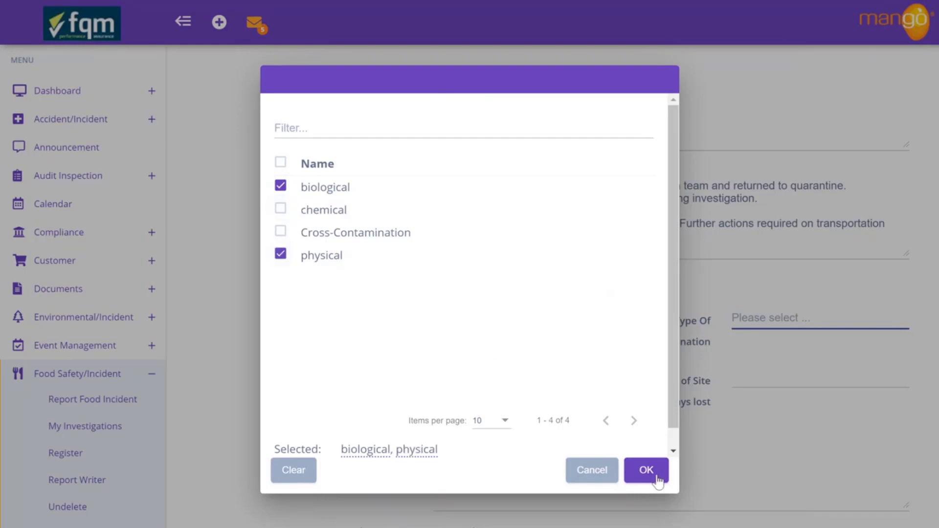
pyautogui.click(649, 472)
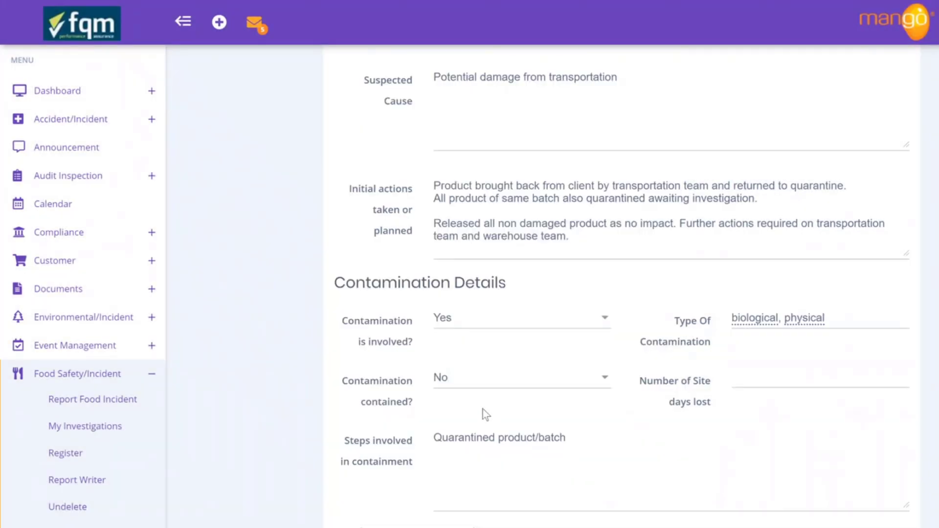
# Step: Set Contamination contained to Yes and add the line "Returned product to be destroyed" to the steps involved in containment
pyautogui.click(492, 386)
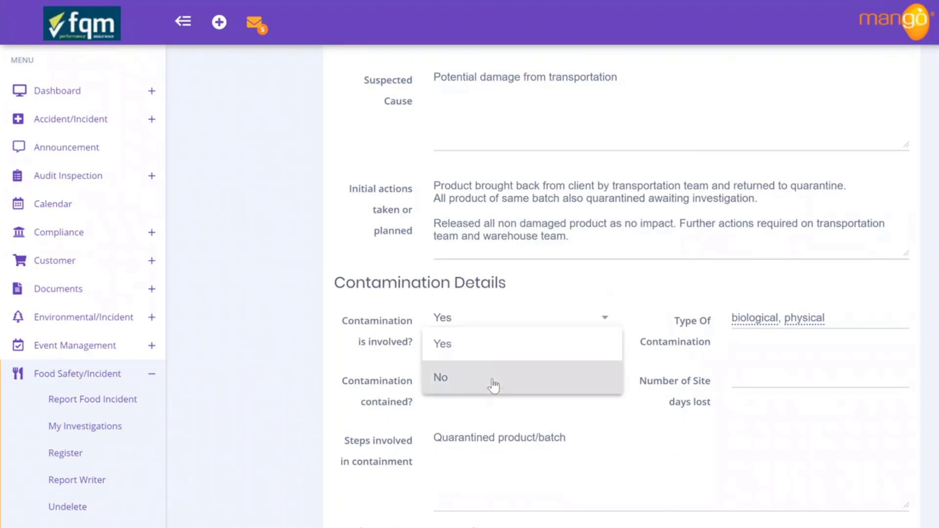
pyautogui.click(498, 354)
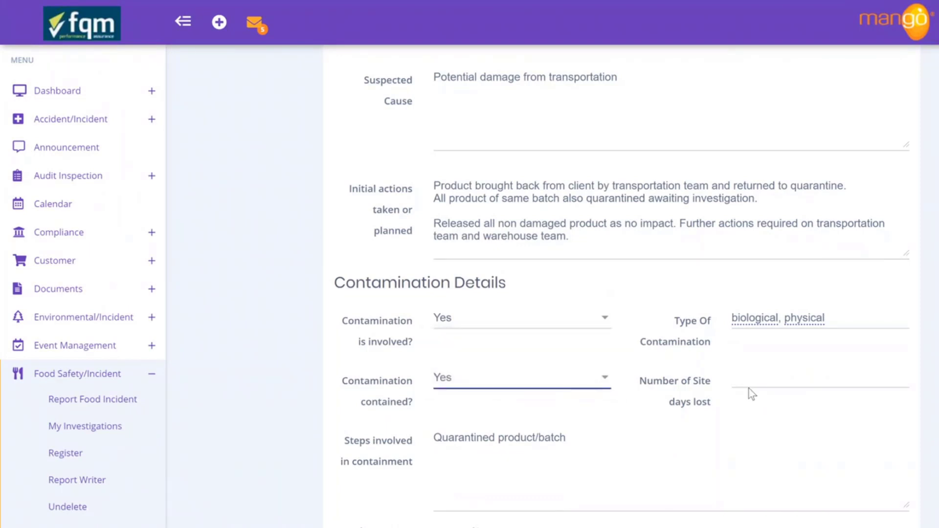
pyautogui.scroll(-3, 750, 436)
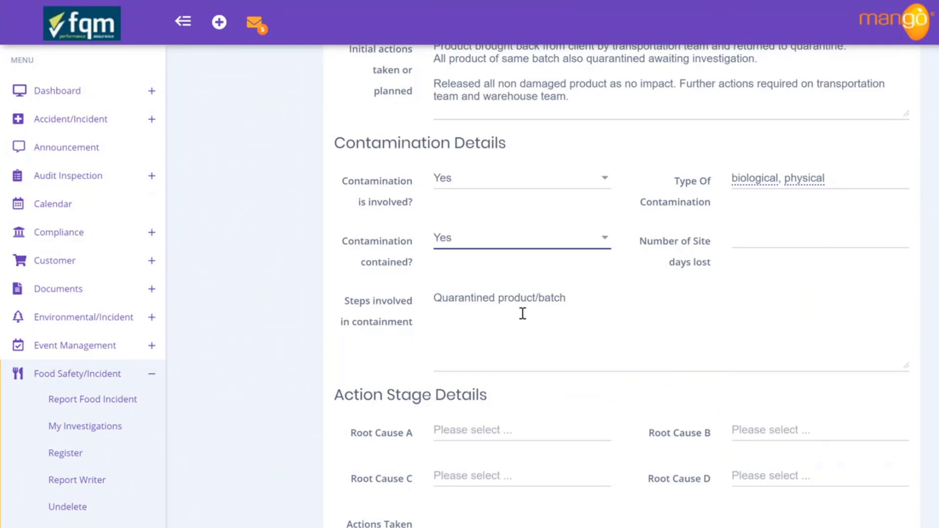
pyautogui.click(618, 304)
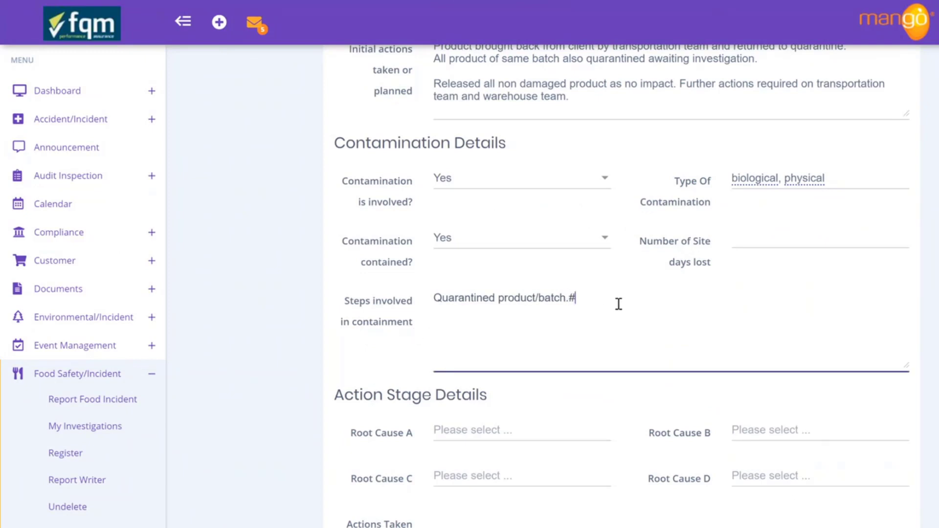
pyautogui.press('Return')
pyautogui.write('Returned product to be ')
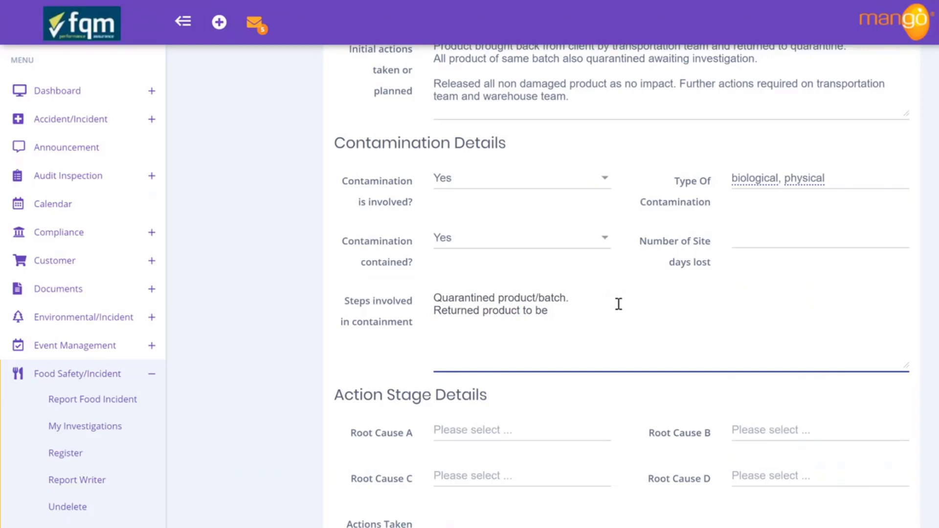
pyautogui.write('destroyed')
pyautogui.rightClick(618, 304)
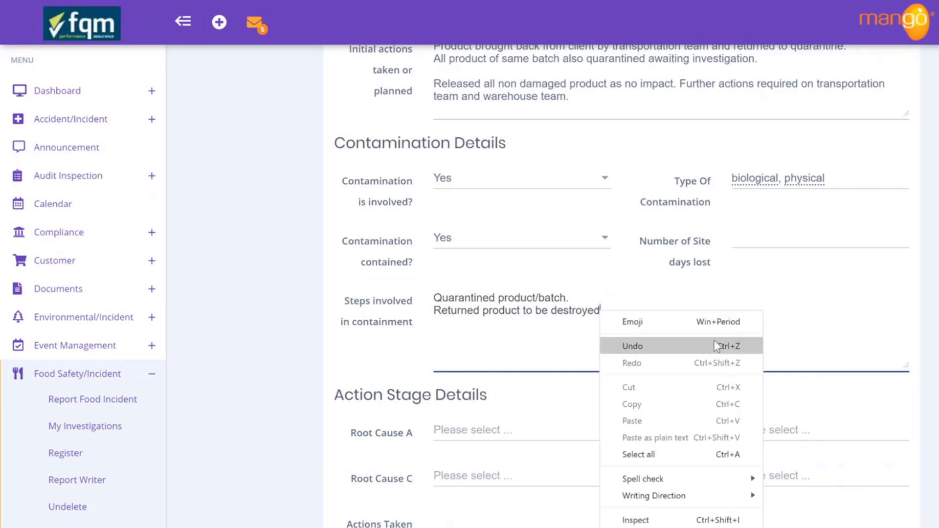
pyautogui.click(511, 348)
# Step: Set Root Cause A in the action stage details to Internal Processes
pyautogui.scroll(-4, 512, 350)
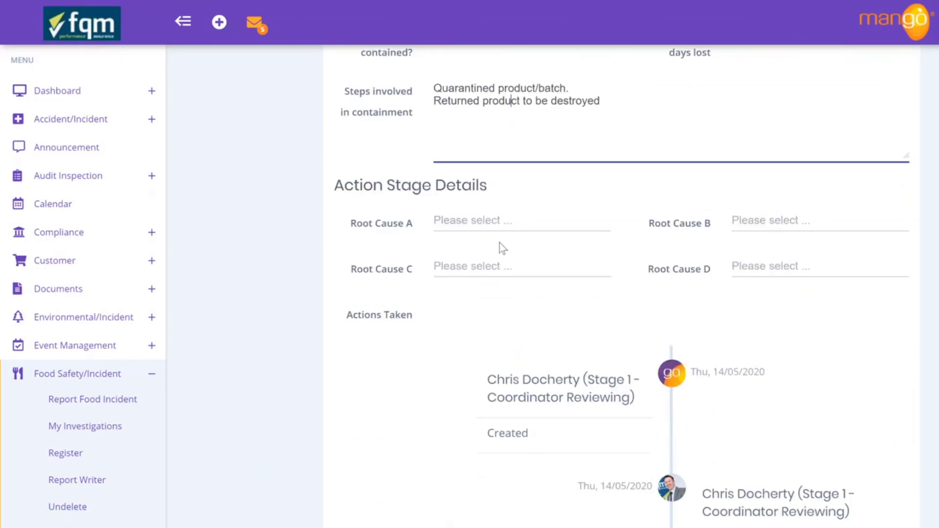
pyautogui.click(497, 226)
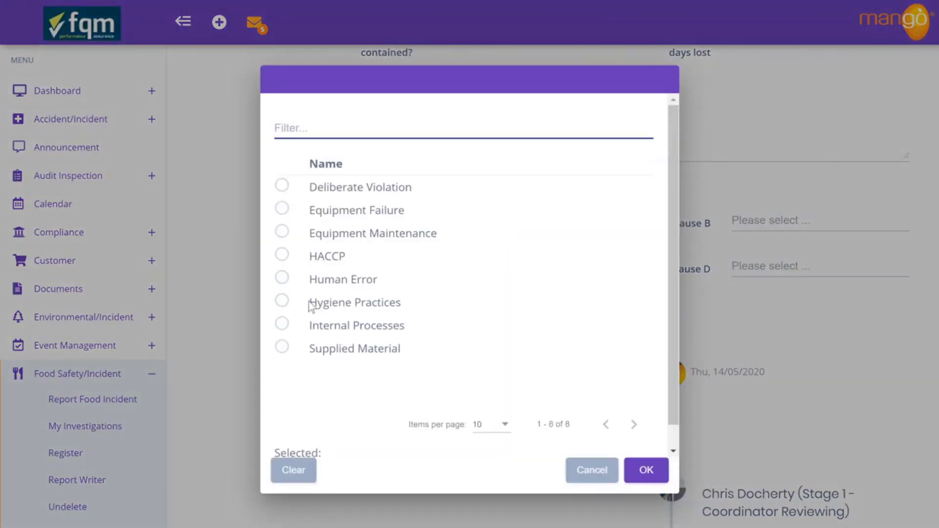
pyautogui.click(282, 279)
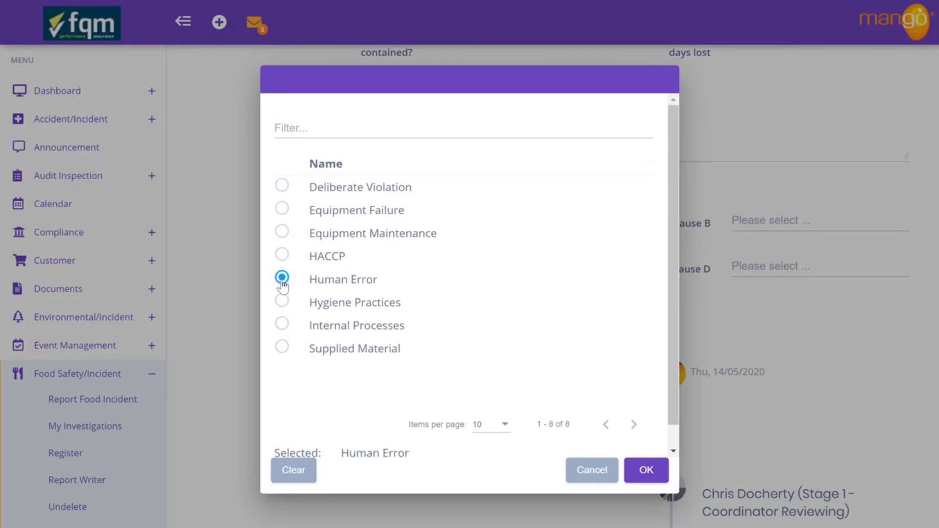
pyautogui.click(286, 323)
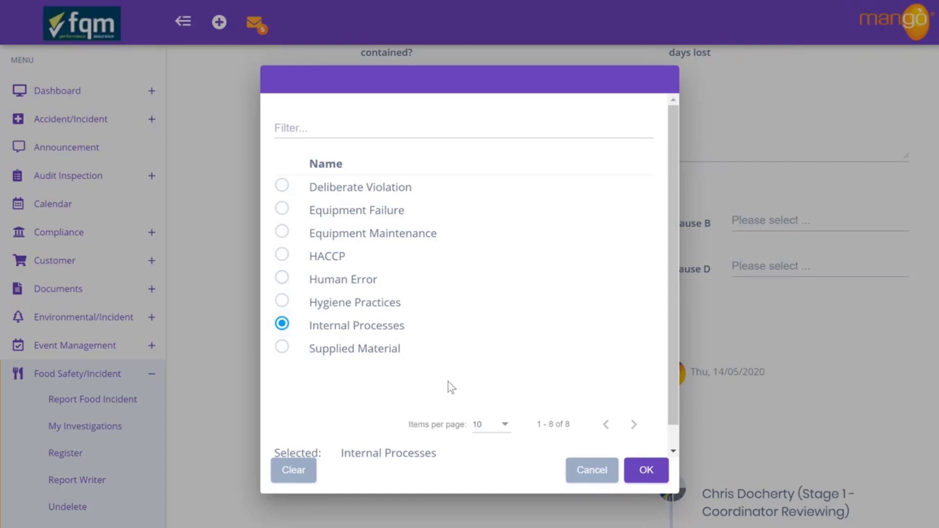
pyautogui.click(646, 470)
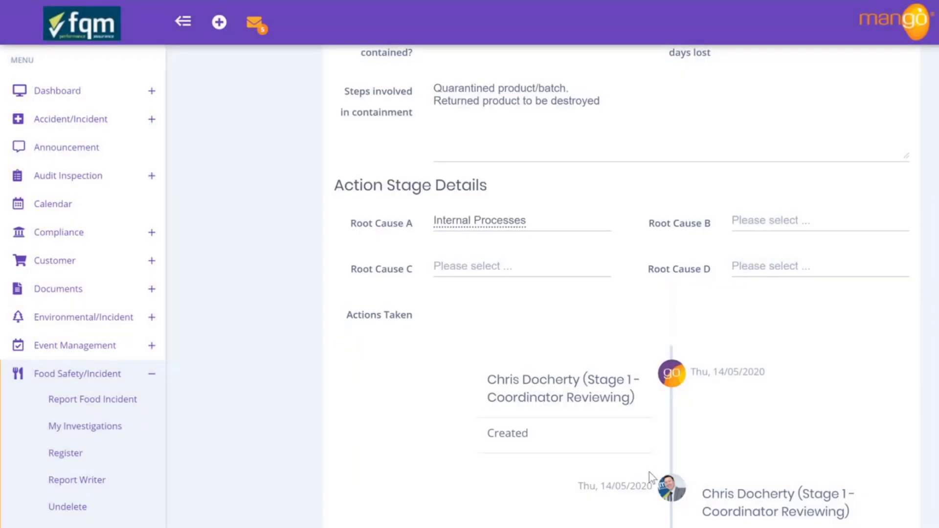
# Step: Enter "Improvement actions required on operations team to address warehouse (packaging) and transportation for inspections" as the FS Summary
pyautogui.scroll(-20, 640, 470)
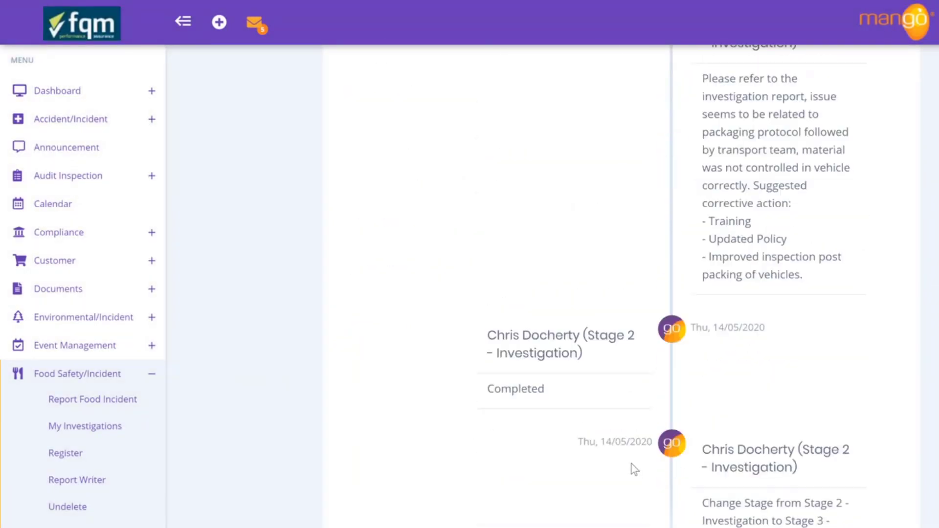
pyautogui.scroll(-3, 630, 463)
pyautogui.scroll(-6, 631, 465)
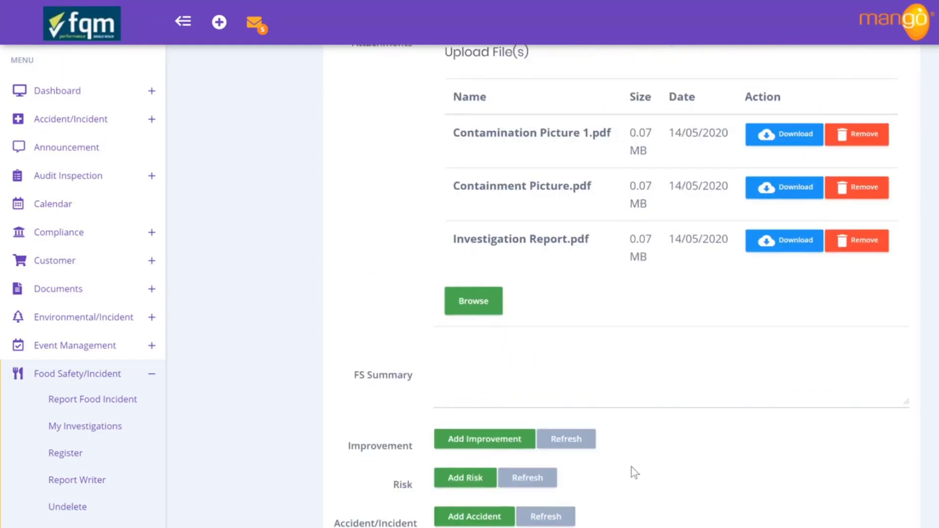
pyautogui.scroll(-4, 631, 469)
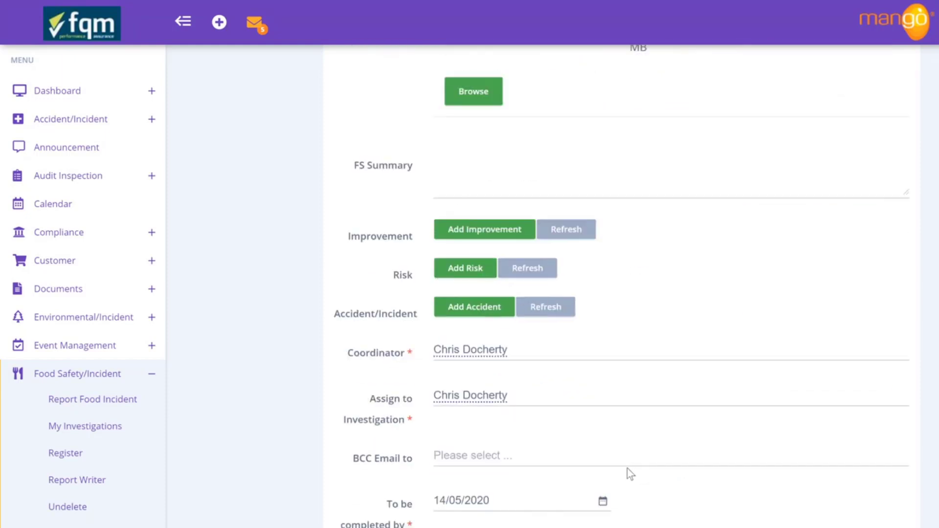
pyautogui.scroll(-4, 626, 470)
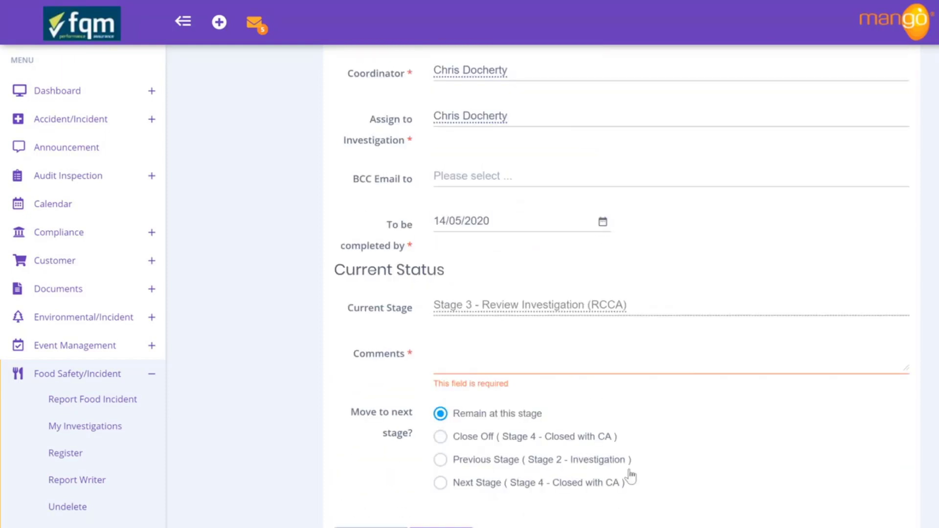
pyautogui.scroll(7, 631, 476)
pyautogui.click(536, 243)
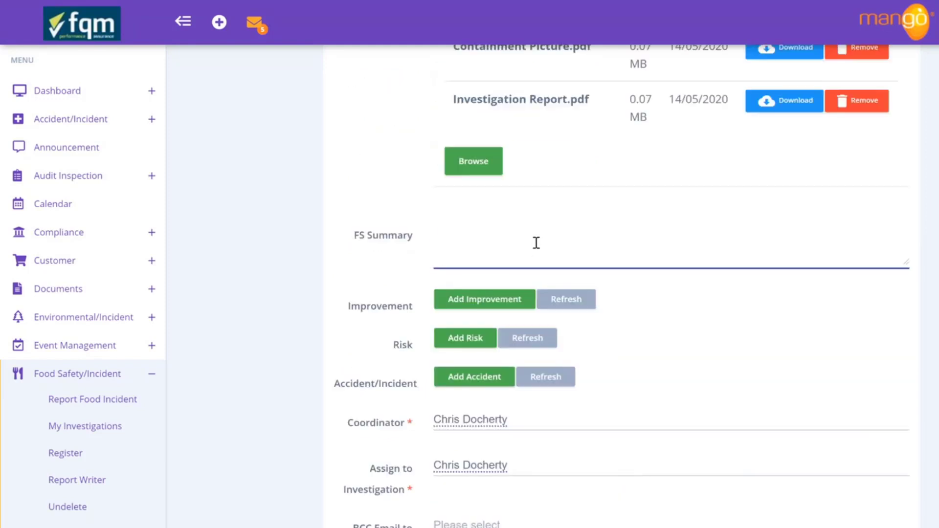
pyautogui.write('Improvement ad')
pyautogui.write('tions required on ')
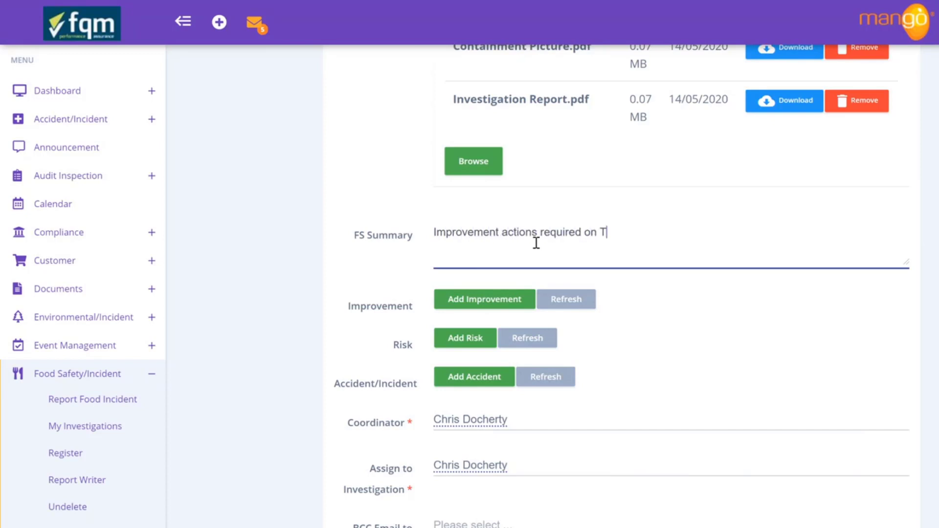
pyautogui.write('Tra')
pyautogui.write('operations team to')
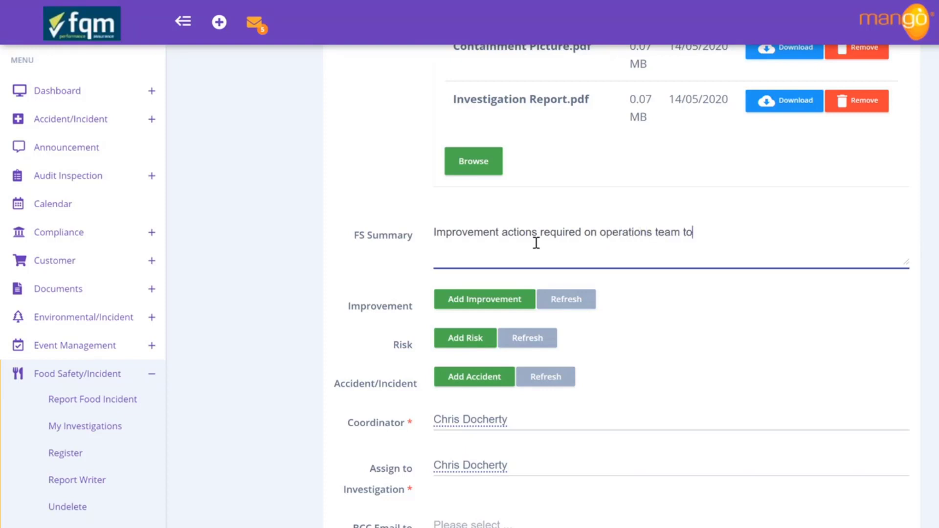
pyautogui.write(' address wareh')
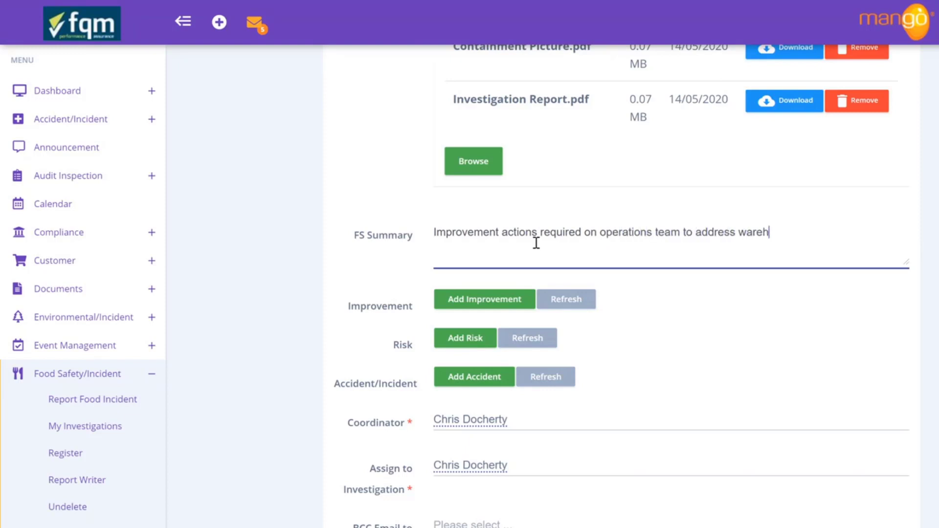
pyautogui.write('ouse (packaging) ')
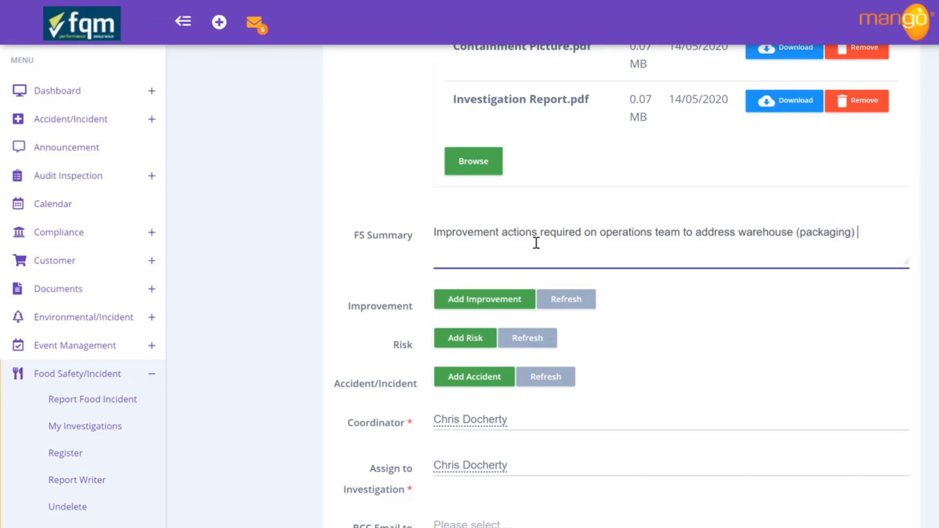
pyautogui.write('and transporat')
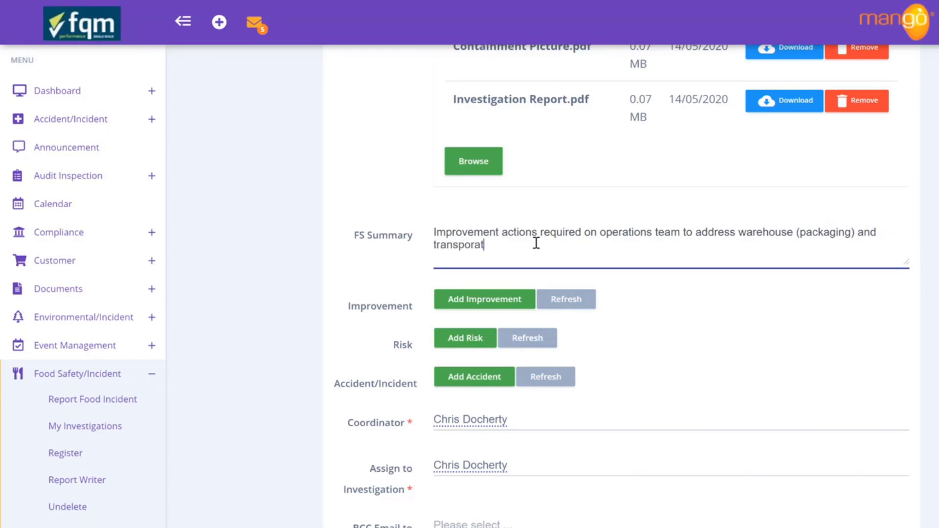
pyautogui.write('ion for inspe')
pyautogui.press('BackSpace')
pyautogui.press('BackSpace')
pyautogui.write('pections')
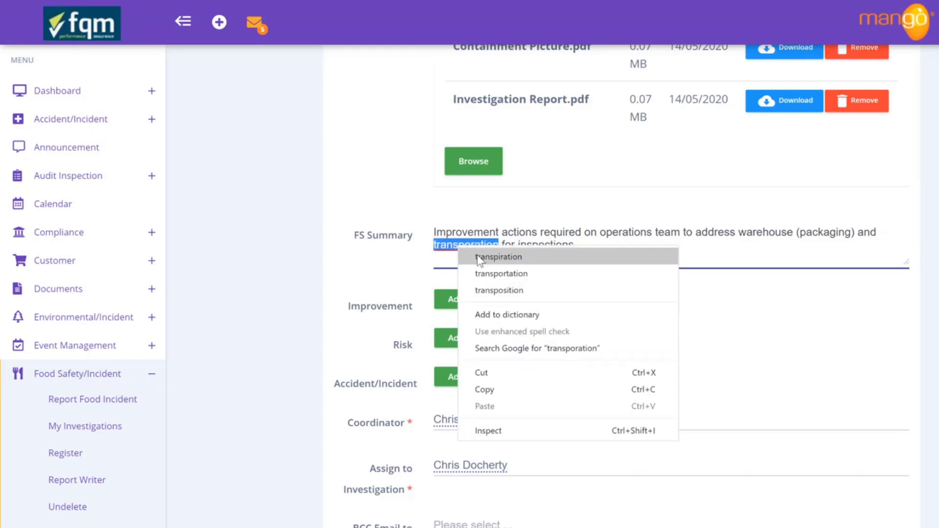
pyautogui.click(501, 273)
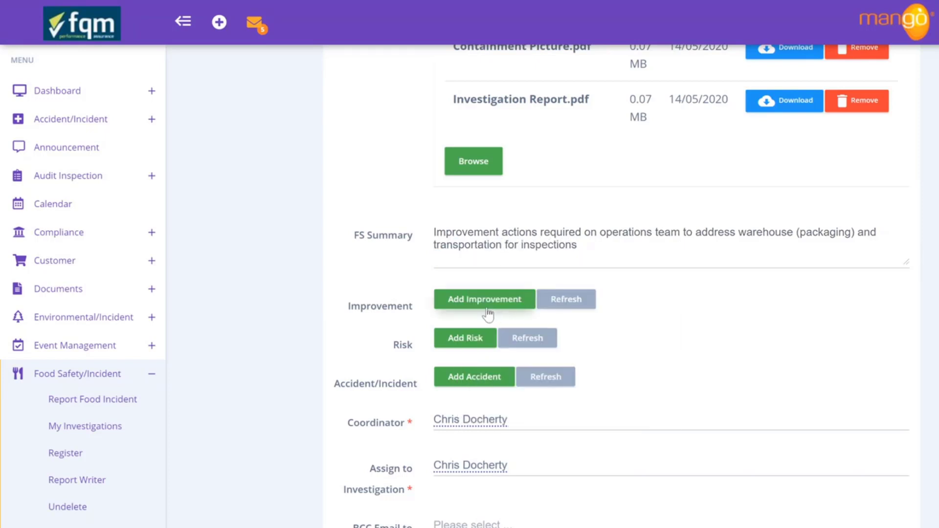
# Step: Add an improvement to the incident with the brief description "New policy and training required on packing of vehicles"
pyautogui.click(486, 307)
pyautogui.click(398, 172)
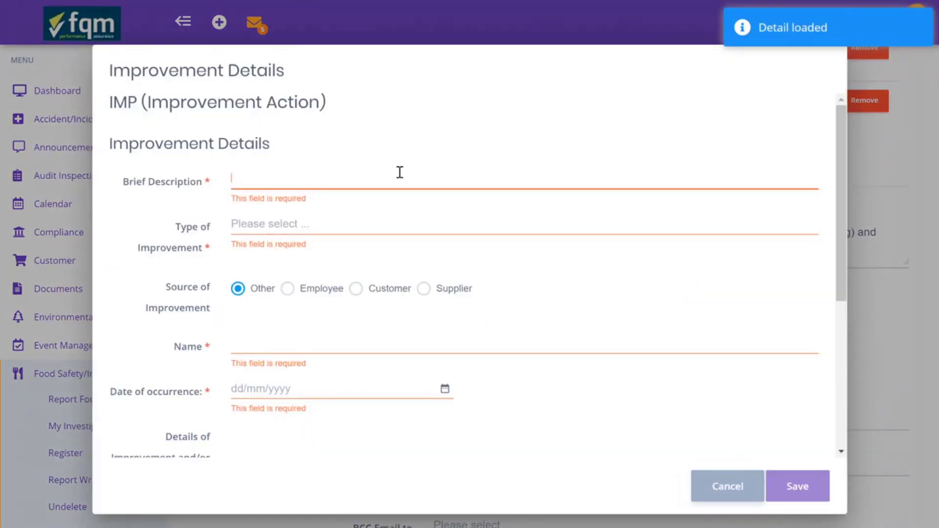
pyautogui.write('New poli')
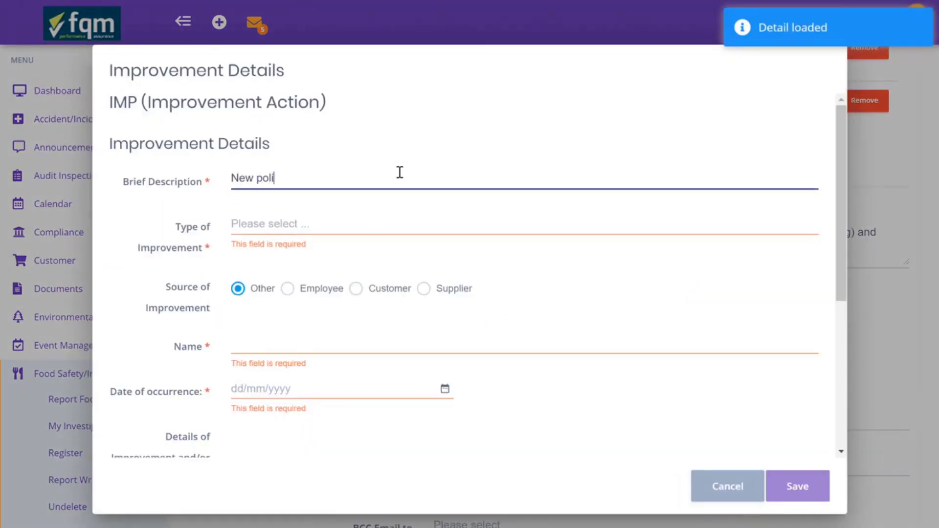
pyautogui.write('cy and training')
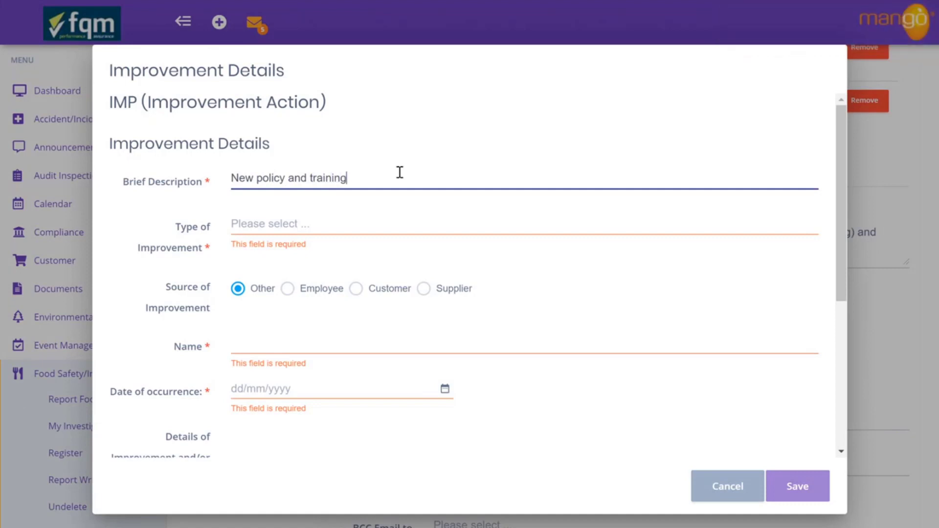
pyautogui.write(' required on packing of ')
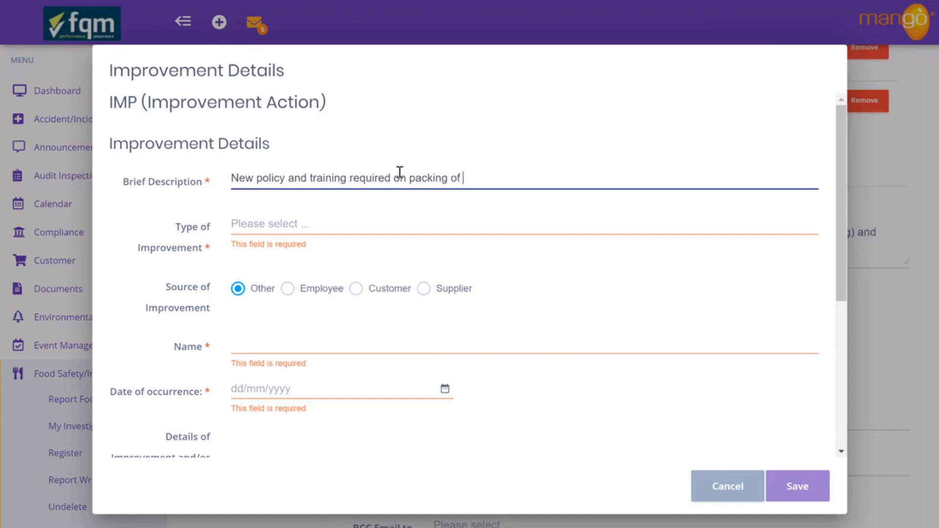
pyautogui.write('vehicles')
# Step: Set the type of improvement to 05 Customer Complaint
pyautogui.click(338, 225)
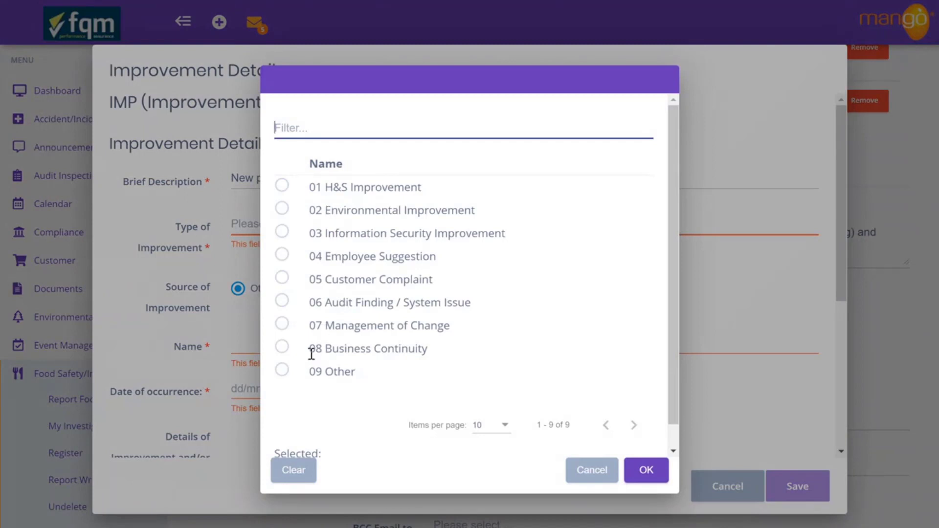
pyautogui.click(283, 306)
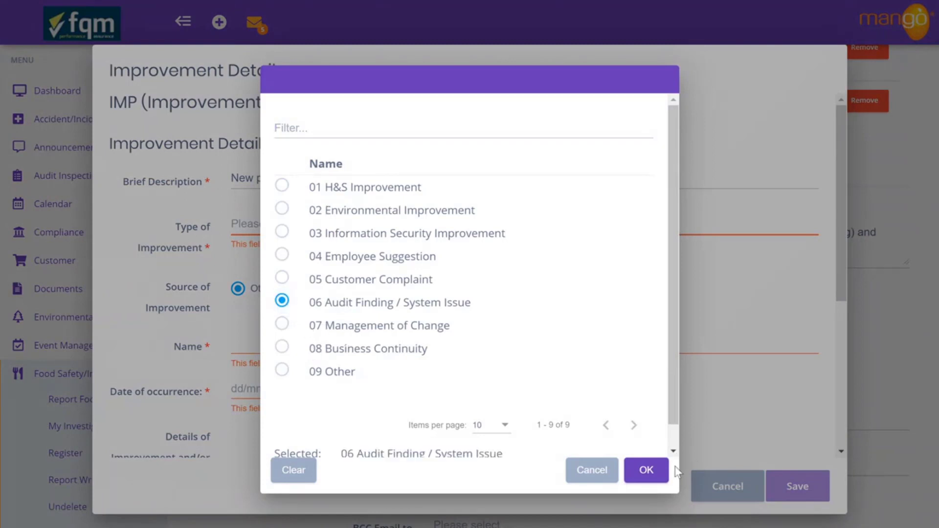
pyautogui.click(282, 279)
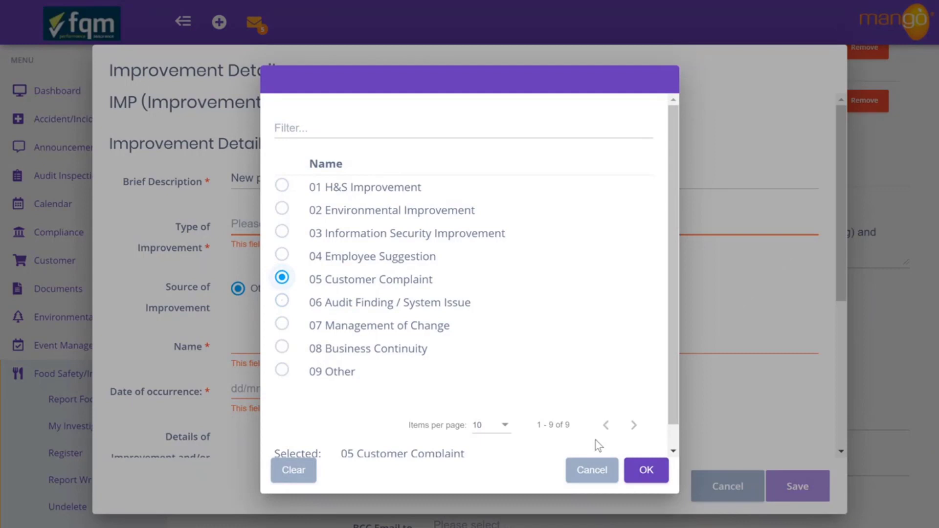
pyautogui.click(645, 471)
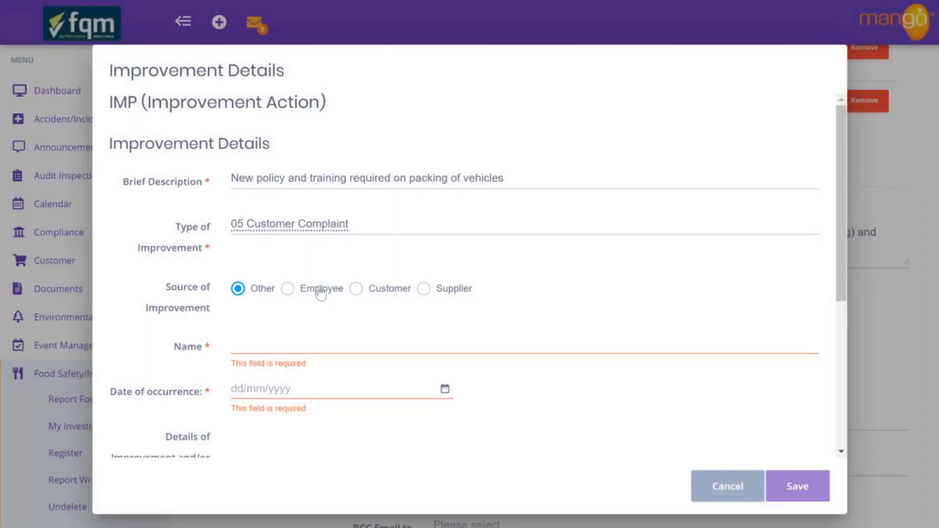
# Step: Set the source of improvement to Employee and choose the reporting employee's name, filtering the list by first name
pyautogui.click(288, 289)
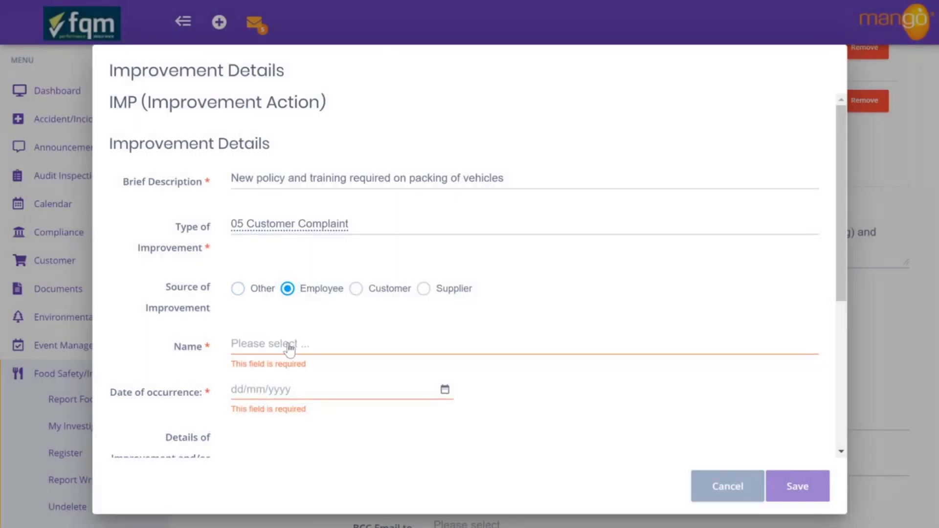
pyautogui.click(365, 291)
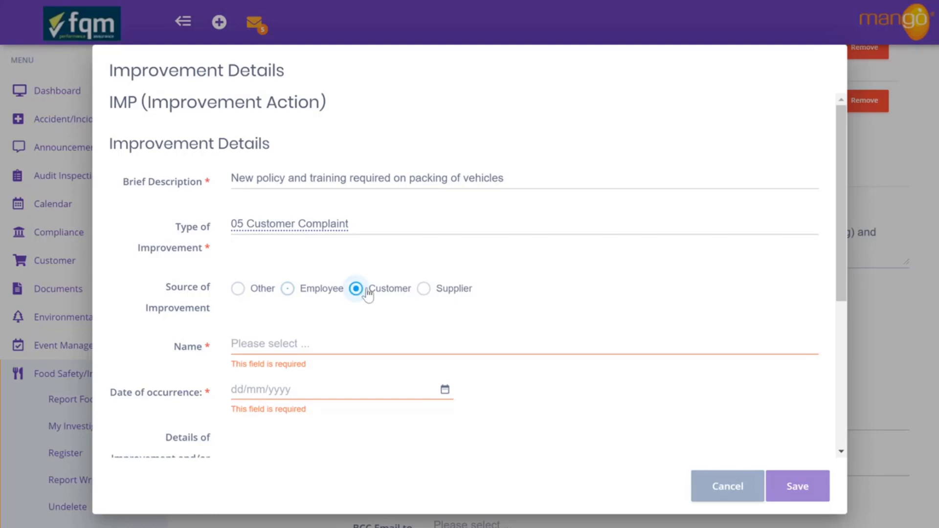
pyautogui.click(288, 288)
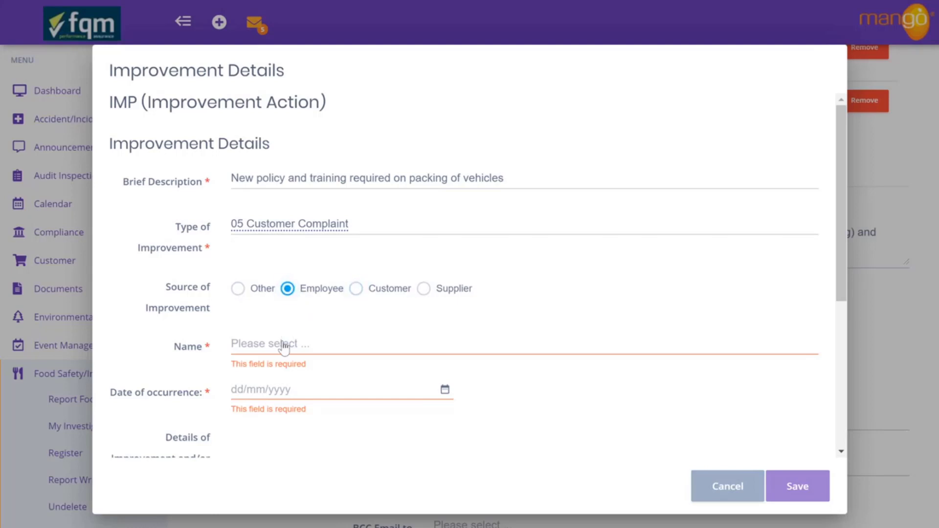
pyautogui.click(285, 345)
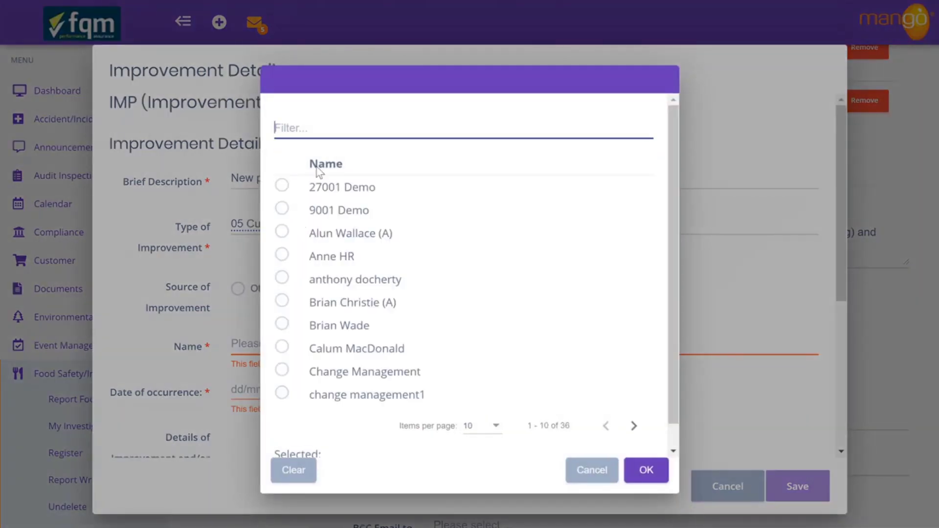
pyautogui.write('chris')
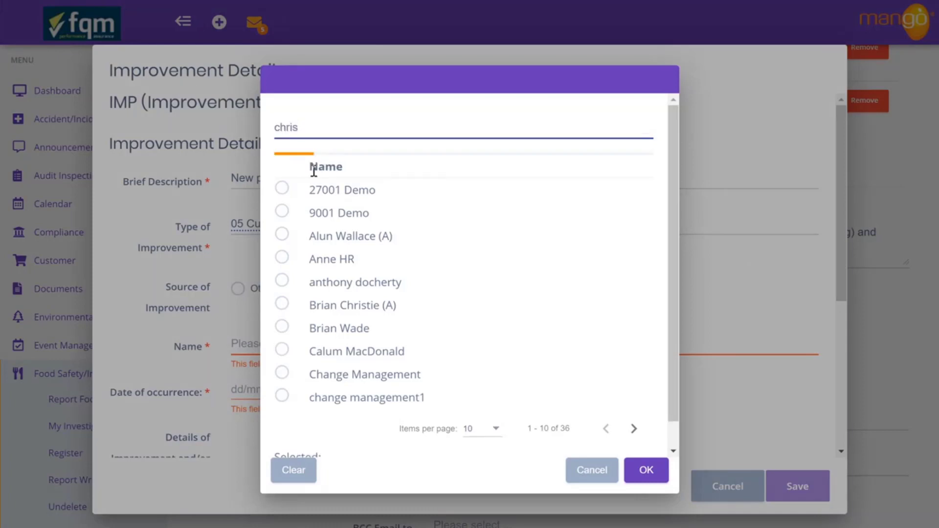
pyautogui.click(282, 209)
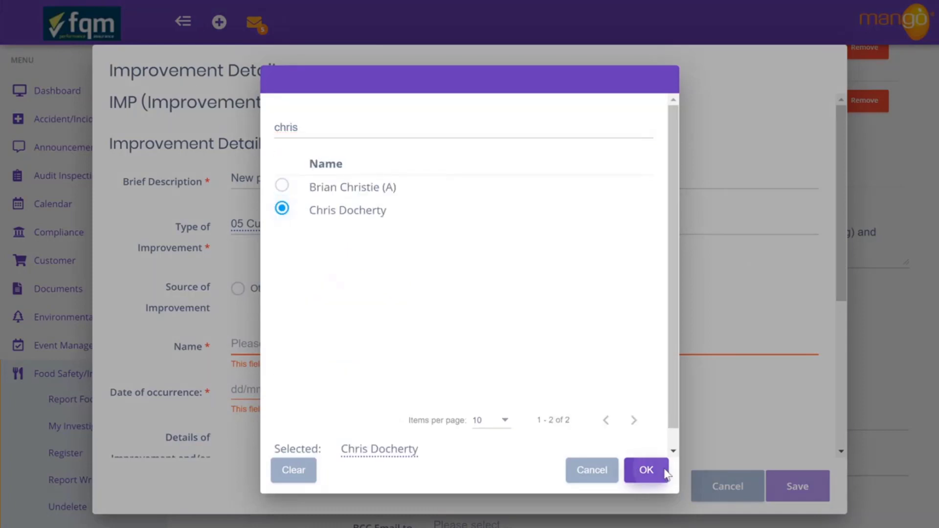
pyautogui.click(663, 469)
# Step: Set the date of occurrence to 13/05/2020 and enter "Refer to Food Safety Incident report" as the improvement details
pyautogui.scroll(-3, 587, 432)
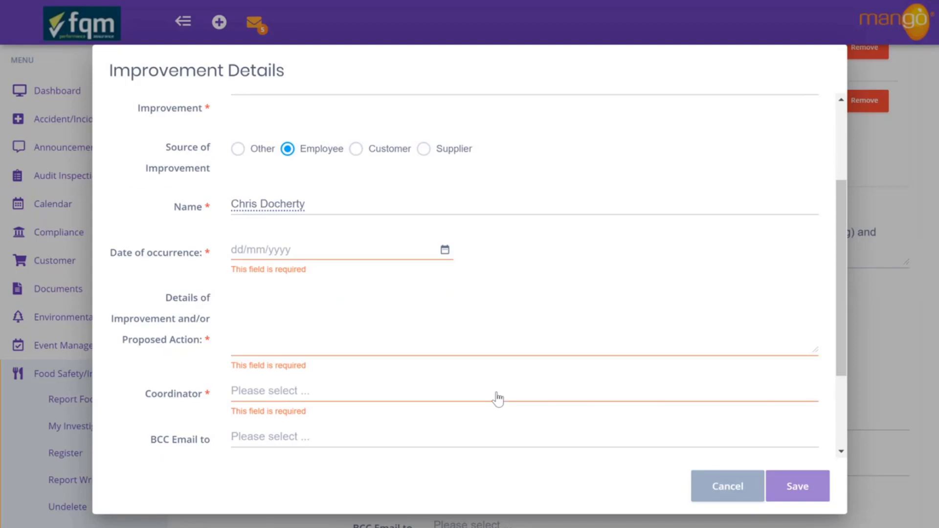
pyautogui.click(444, 251)
pyautogui.click(289, 364)
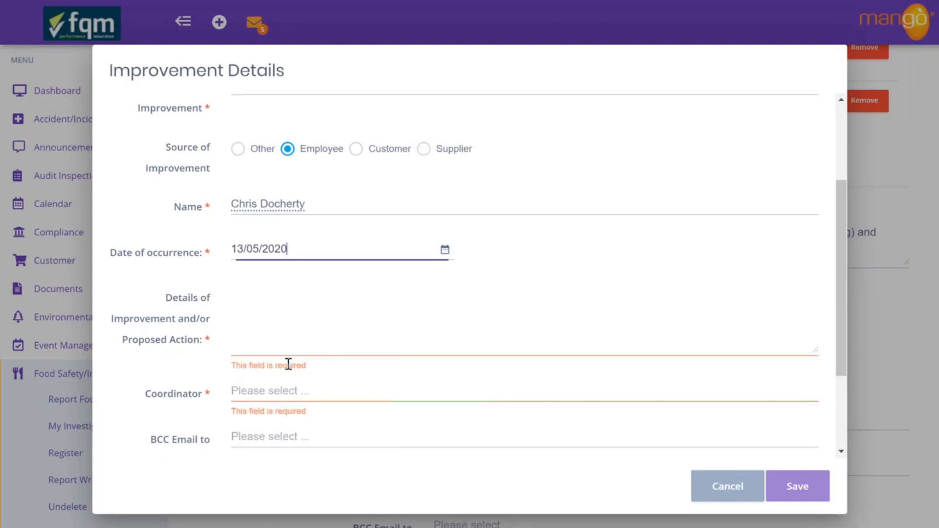
pyautogui.click(315, 325)
pyautogui.write('Refer to')
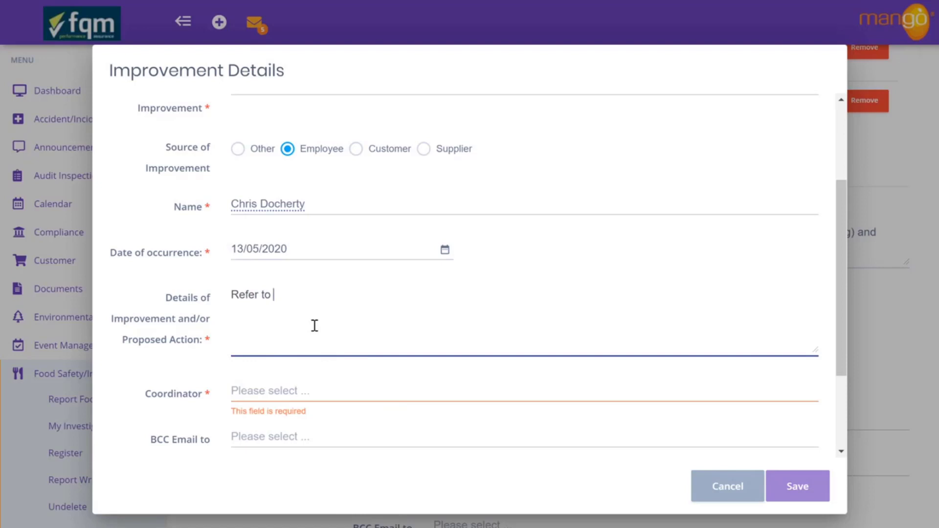
pyautogui.write(' Food Safety I')
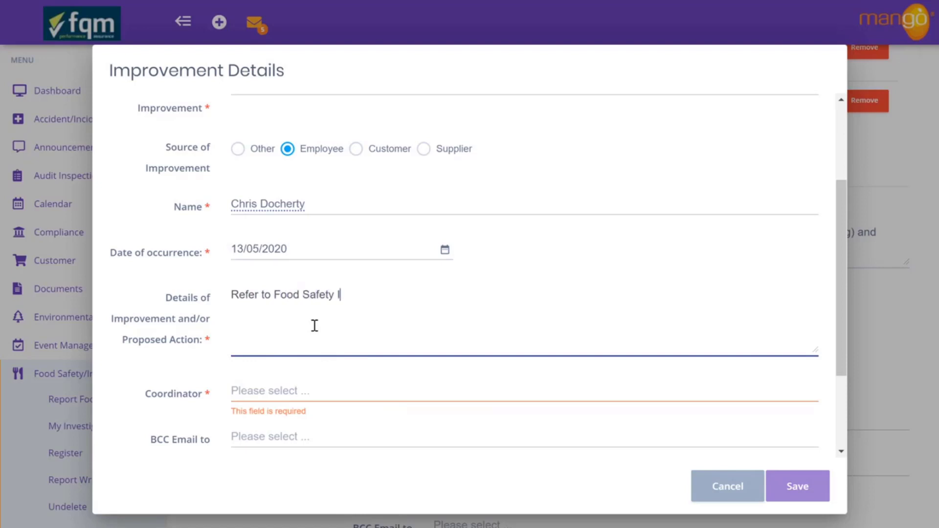
pyautogui.write('ncident report')
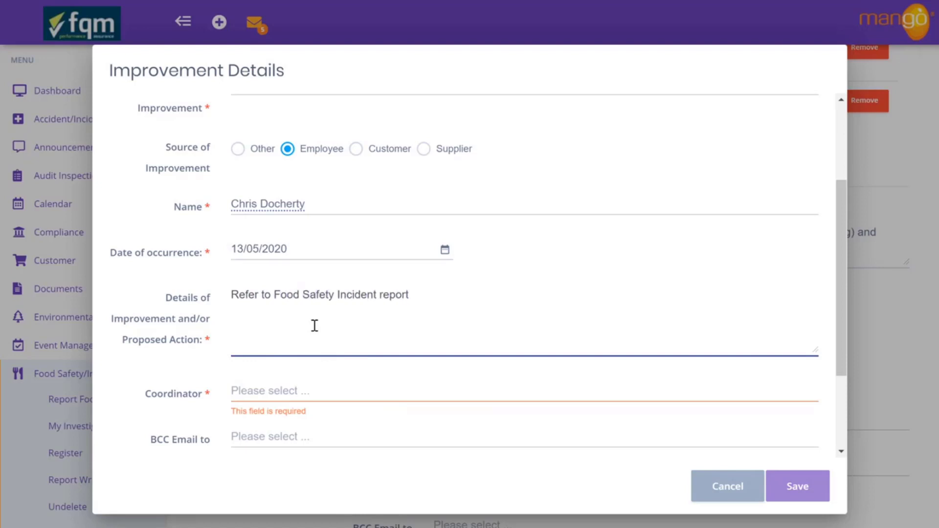
# Step: Assign 27001 Demo as the coordinator of the improvement
pyautogui.click(306, 395)
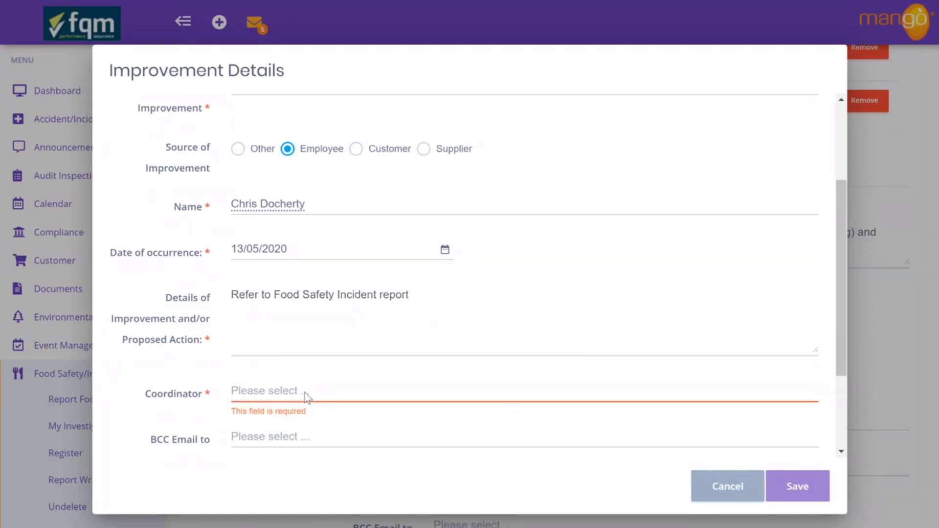
pyautogui.click(306, 396)
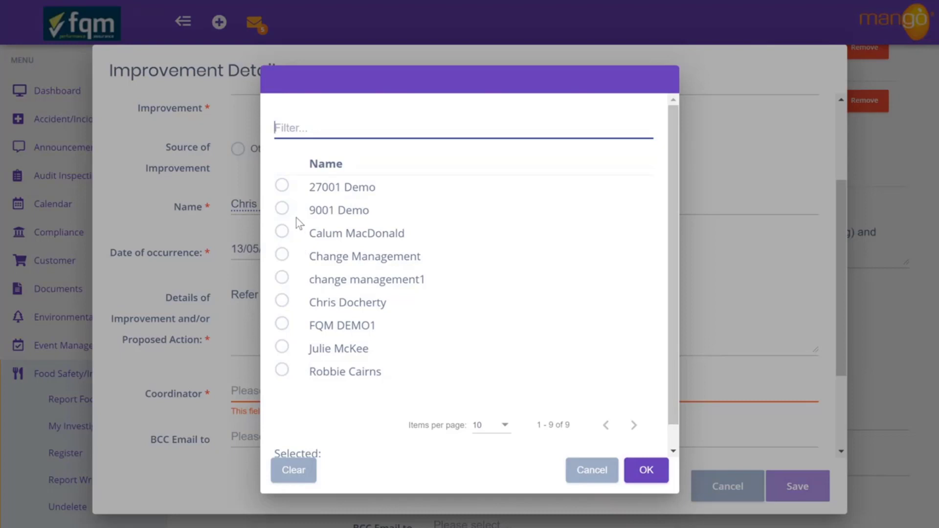
pyautogui.click(282, 185)
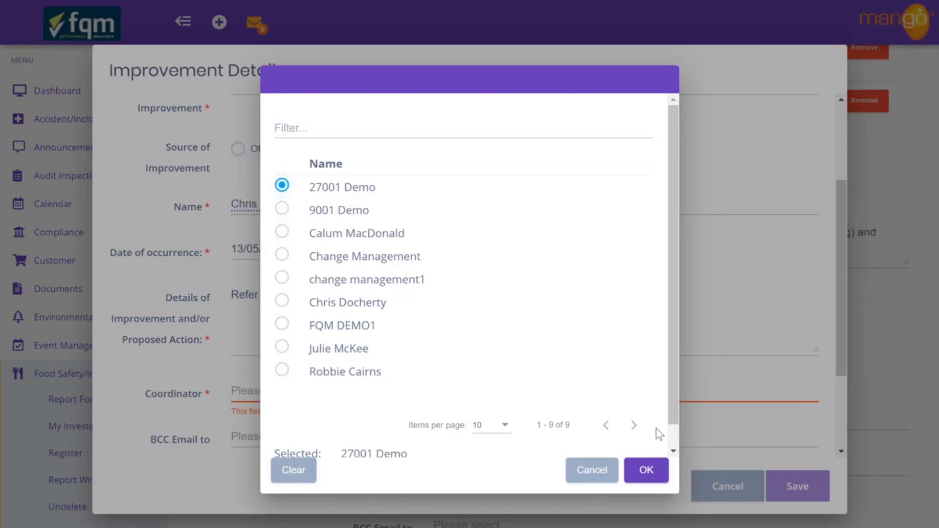
pyautogui.click(646, 471)
pyautogui.scroll(-3, 464, 369)
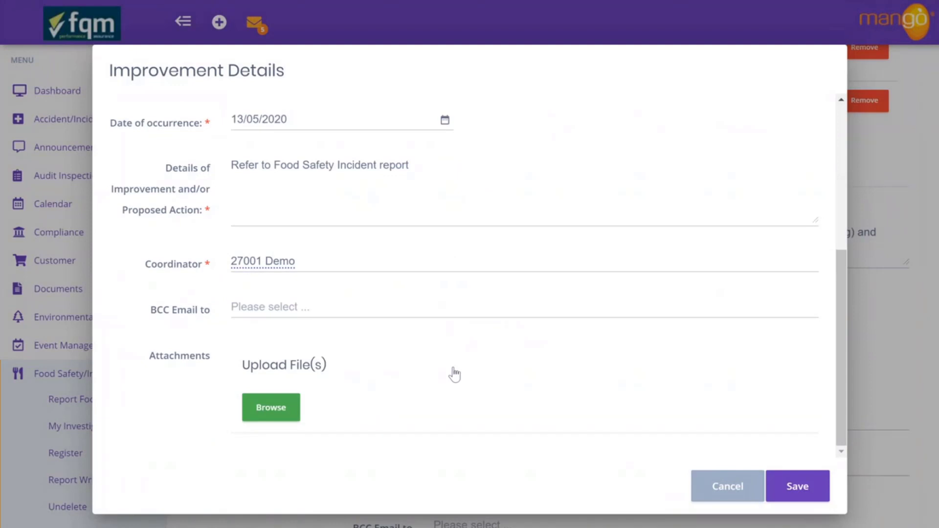
# Step: Add the HR, Legal and Operations contacts as BCC e-mail recipients, filtering by "hr", "lega" and "oper", and save the improvement
pyautogui.click(282, 311)
pyautogui.write('hr')
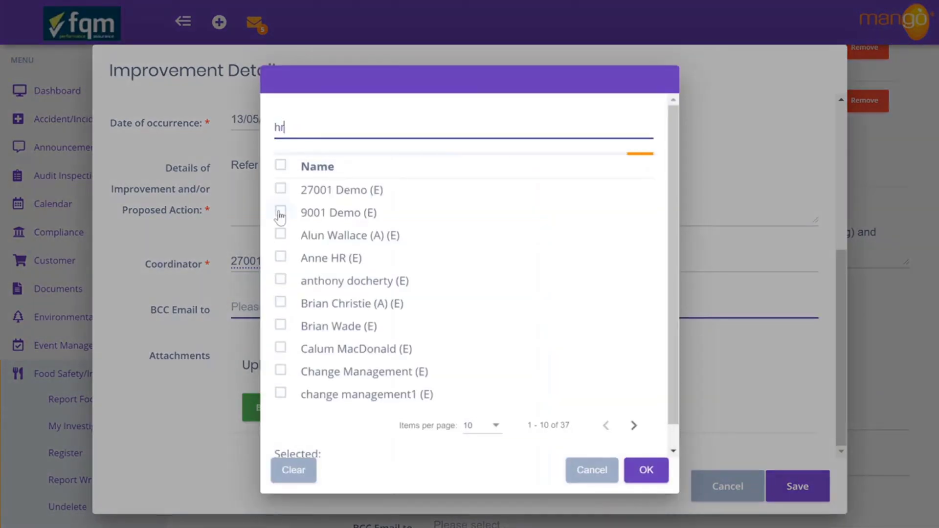
pyautogui.click(280, 187)
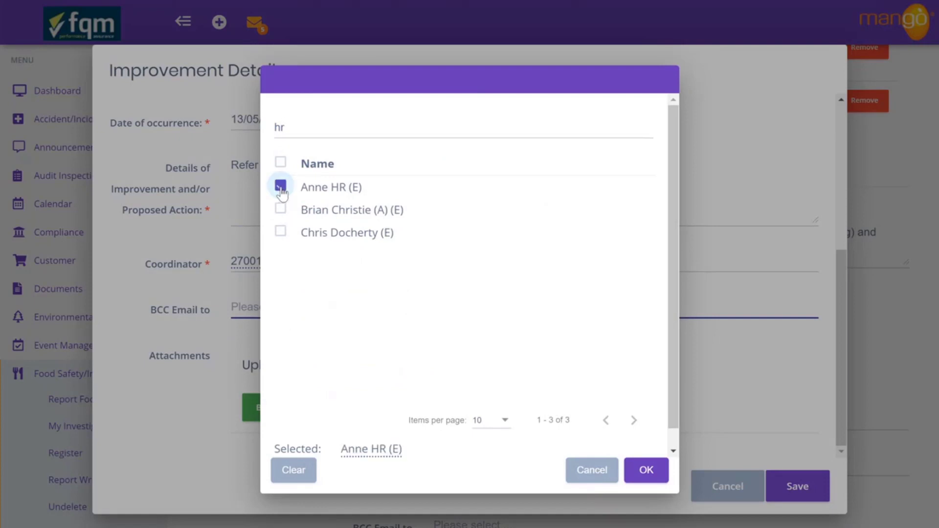
pyautogui.doubleClick(303, 130)
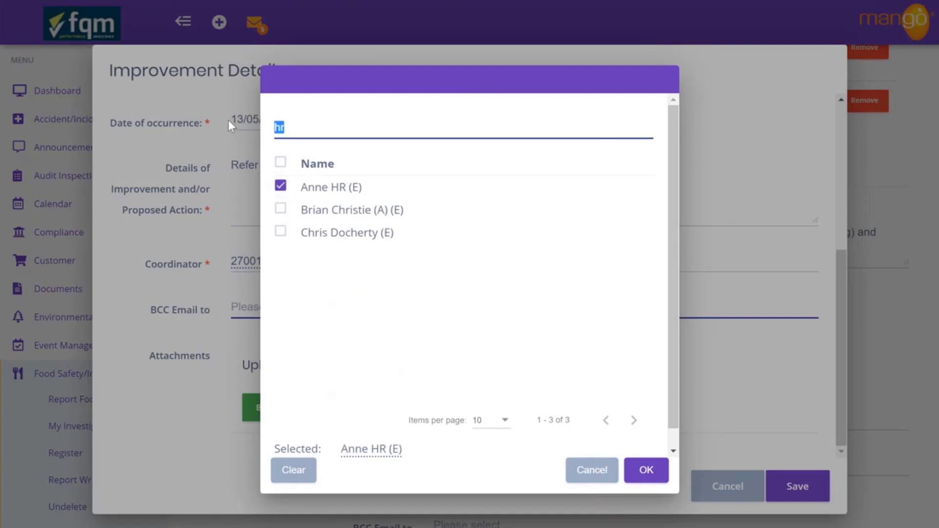
pyautogui.write('lega')
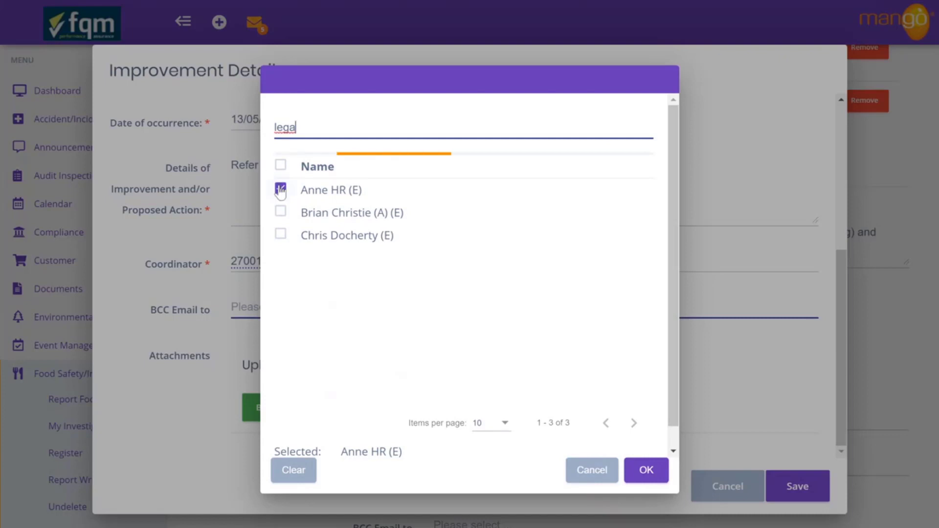
pyautogui.click(282, 188)
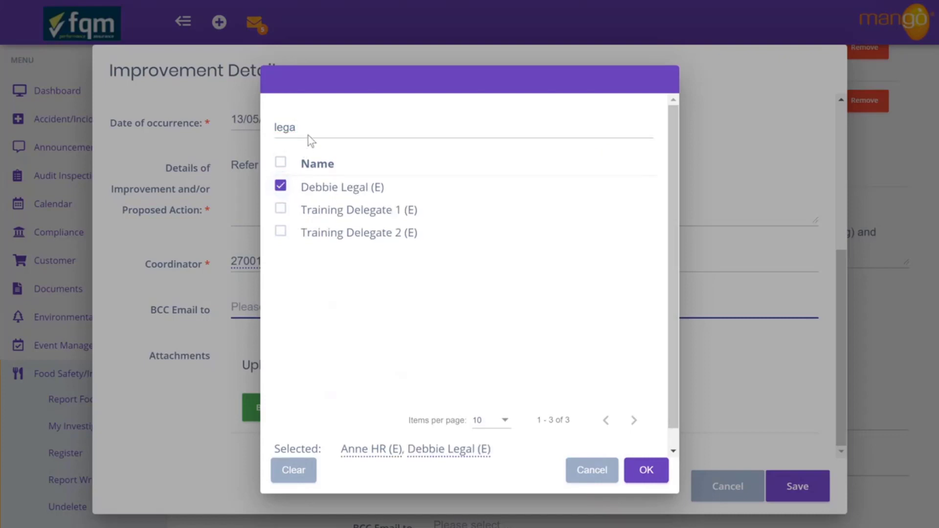
pyautogui.doubleClick(275, 128)
pyautogui.write('oper')
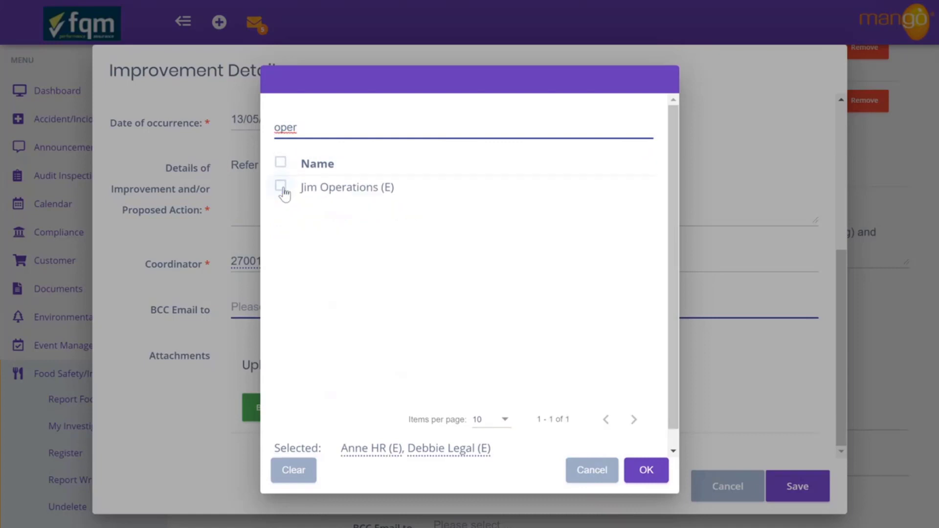
pyautogui.click(281, 187)
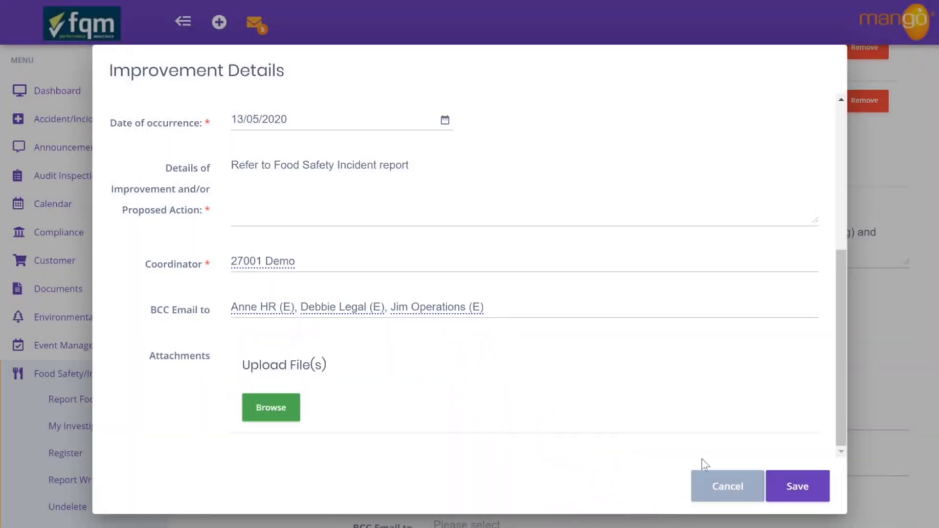
pyautogui.click(797, 486)
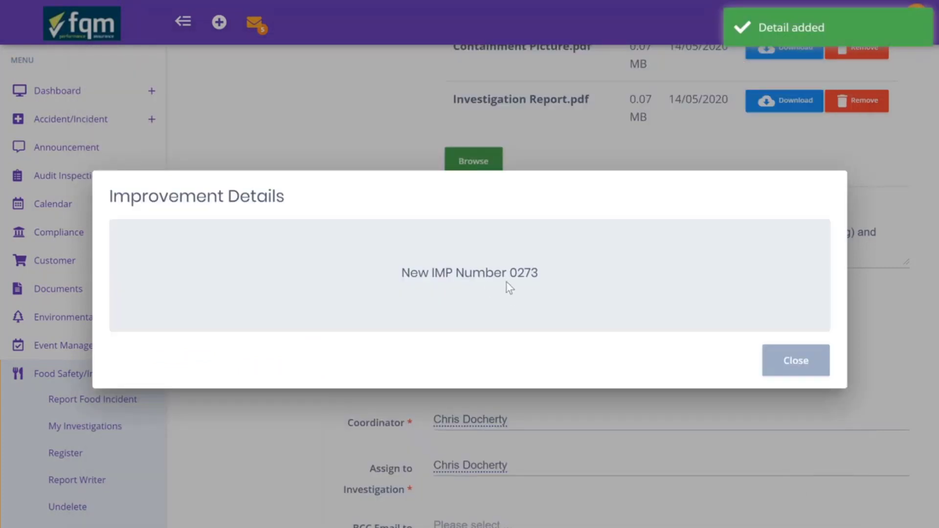
pyautogui.click(797, 361)
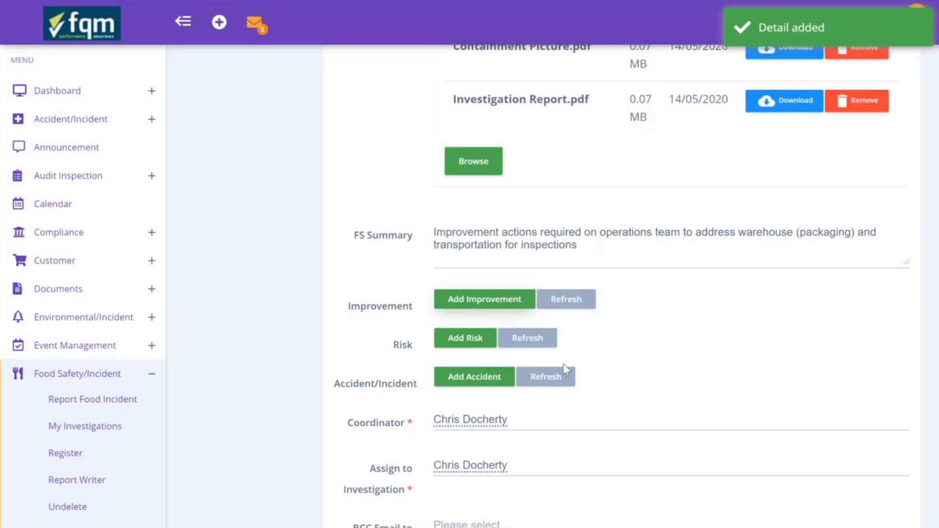
# Step: Enter the stage comment "Closed with improvement actions raised." and save the incident with Remain at this stage selected
pyautogui.scroll(-7, 570, 393)
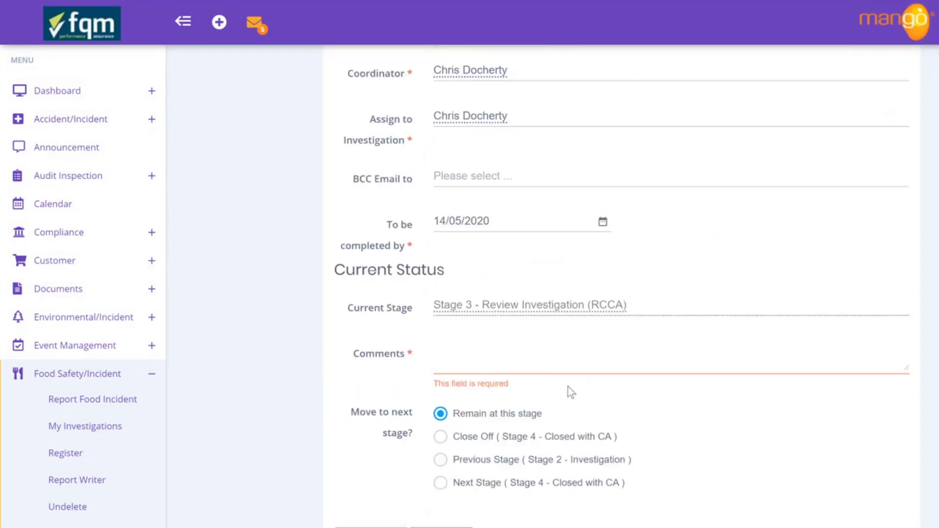
pyautogui.click(542, 360)
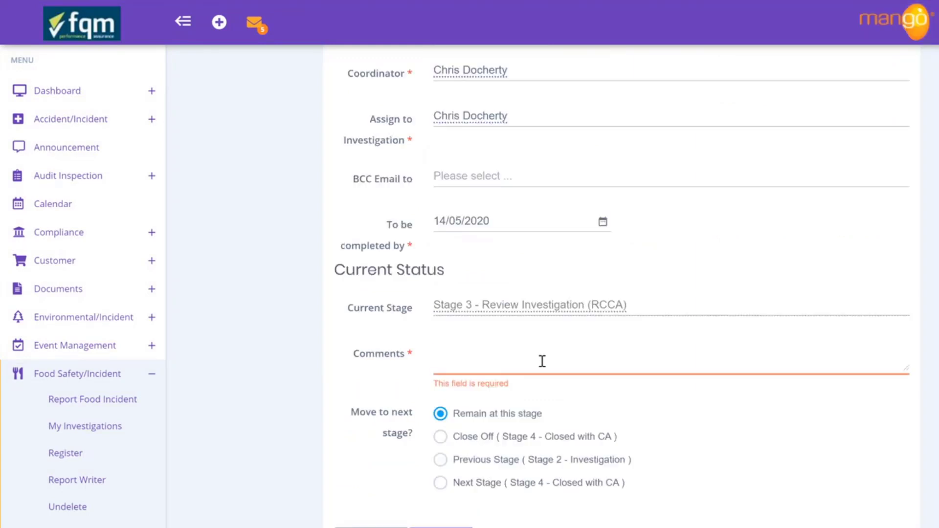
pyautogui.write('Closed with')
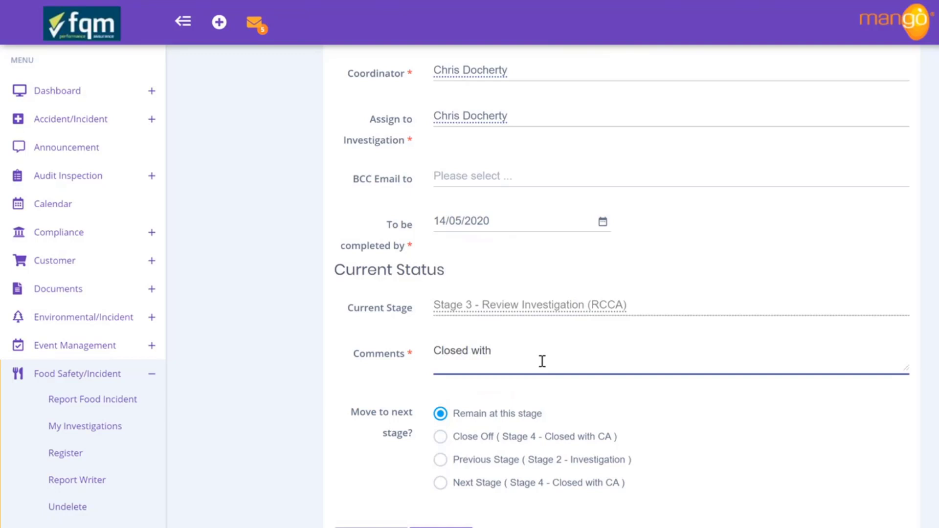
pyautogui.write(' improvement actions raised.')
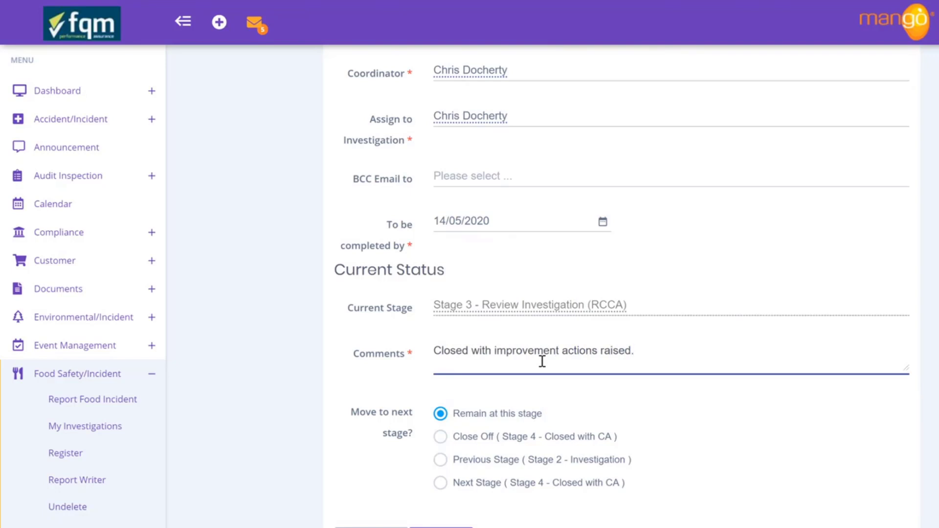
pyautogui.scroll(5, 573, 362)
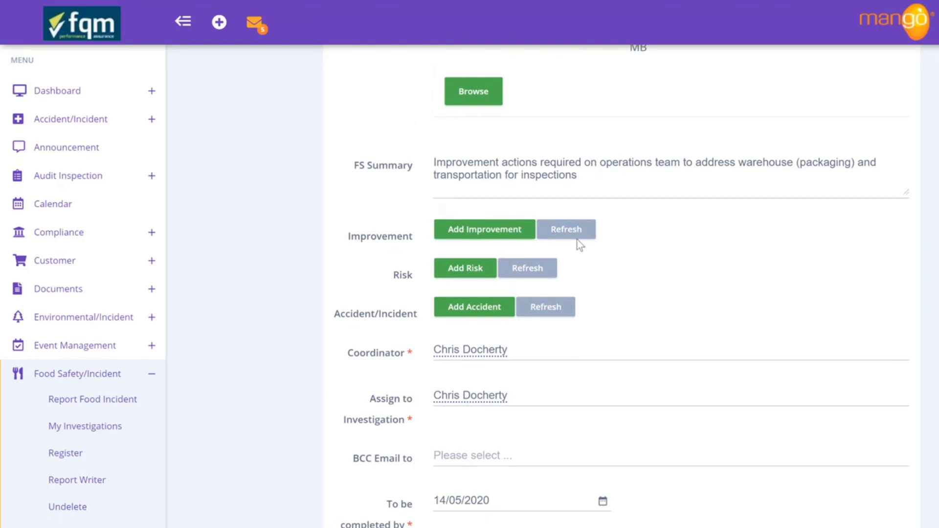
pyautogui.scroll(-6, 631, 279)
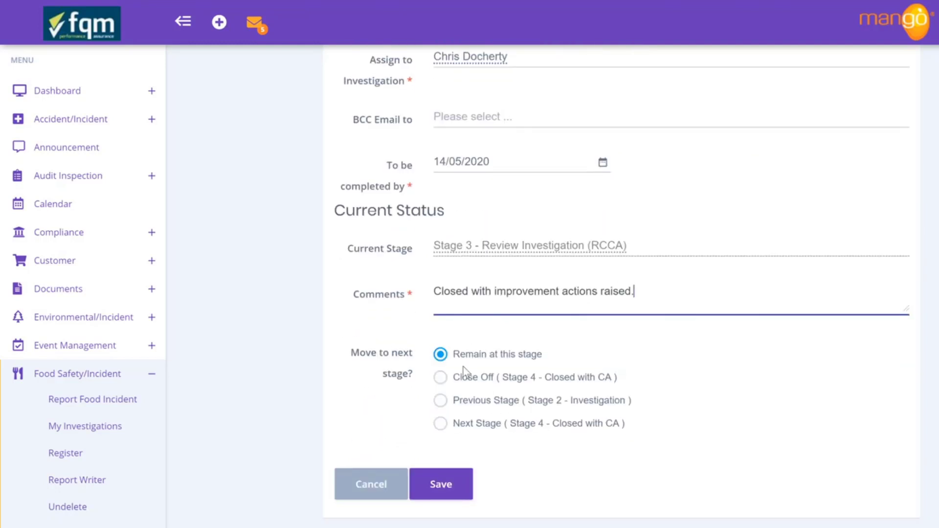
pyautogui.click(450, 485)
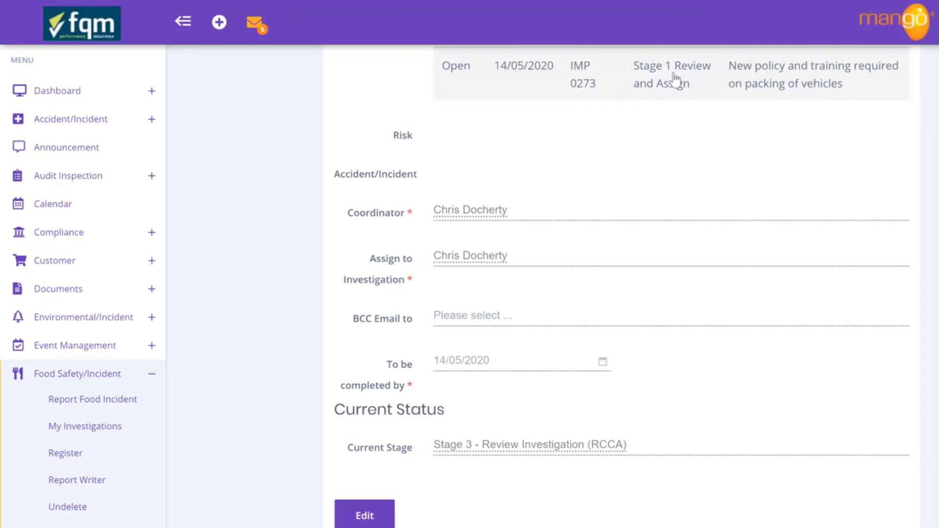
# Step: Edit the incident again, comment "Closed with all improvements taken", choose Close Off (Stage 4 - Closed with CA) and save
pyautogui.scroll(2, 639, 183)
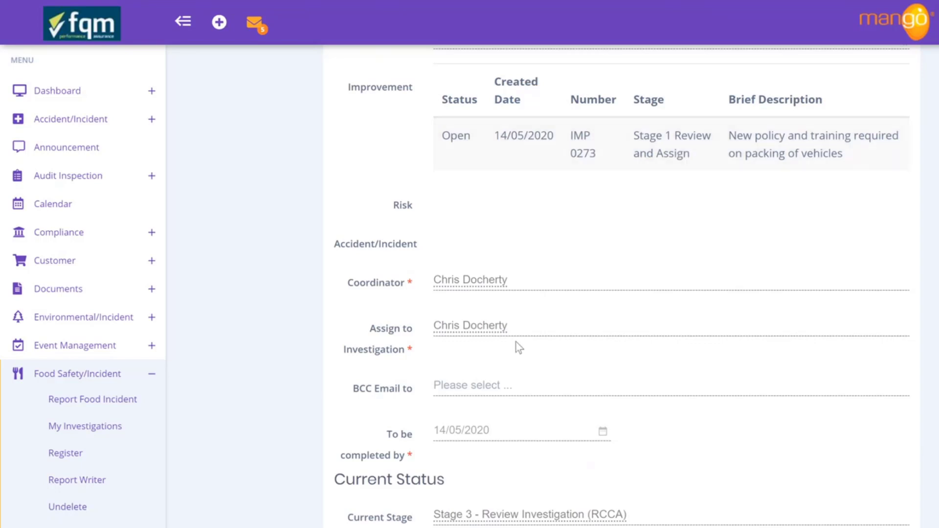
pyautogui.scroll(-2, 519, 348)
pyautogui.click(365, 484)
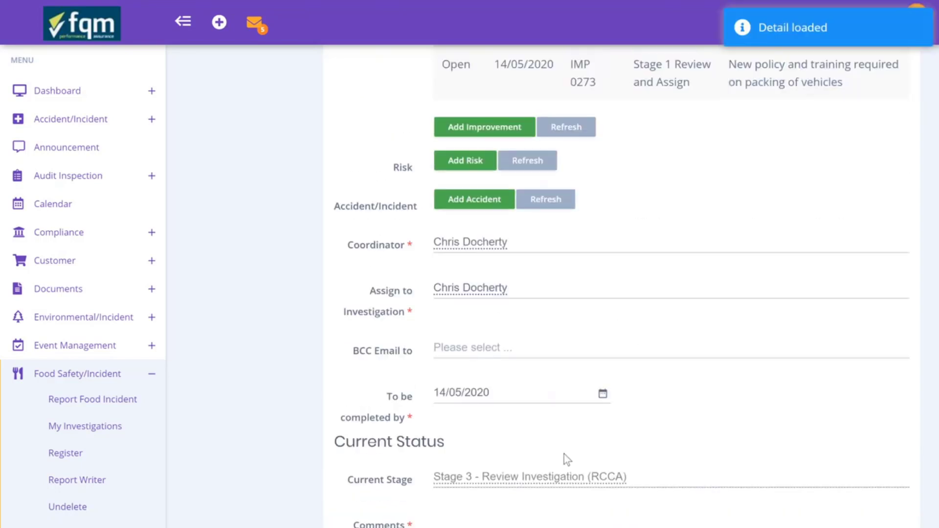
pyautogui.scroll(-5, 564, 454)
pyautogui.click(543, 294)
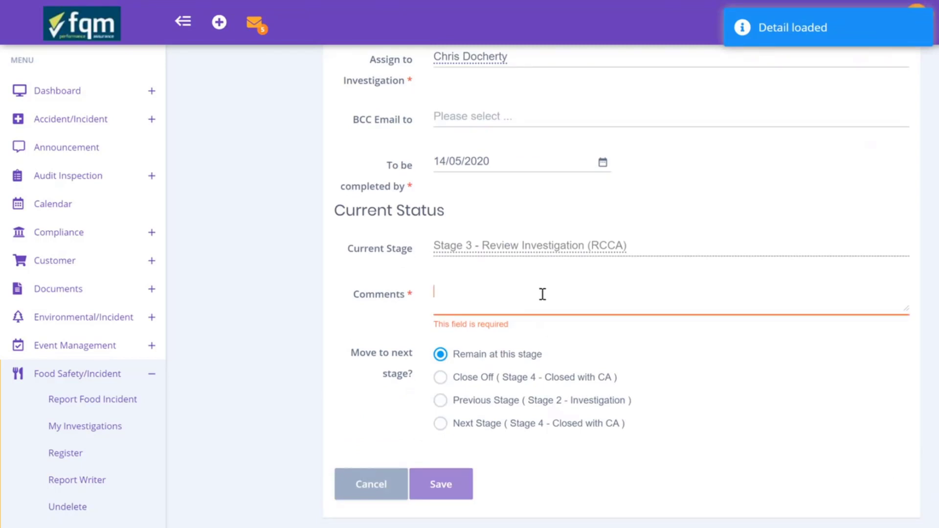
pyautogui.write('Closed wit')
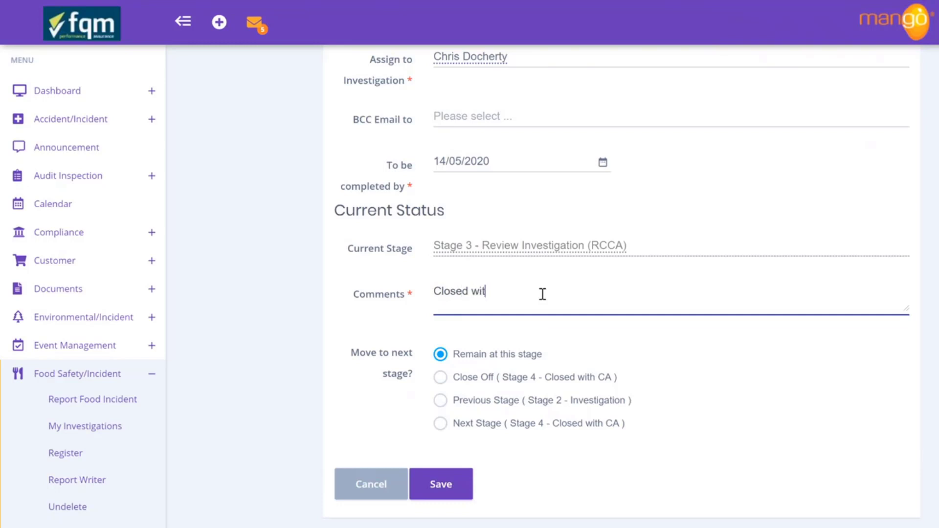
pyautogui.write('h all improvements taken')
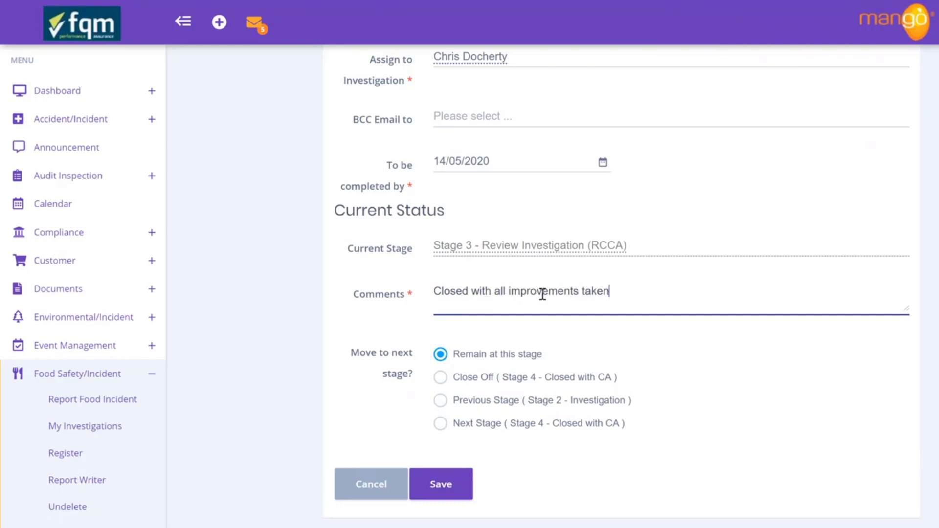
pyautogui.click(441, 378)
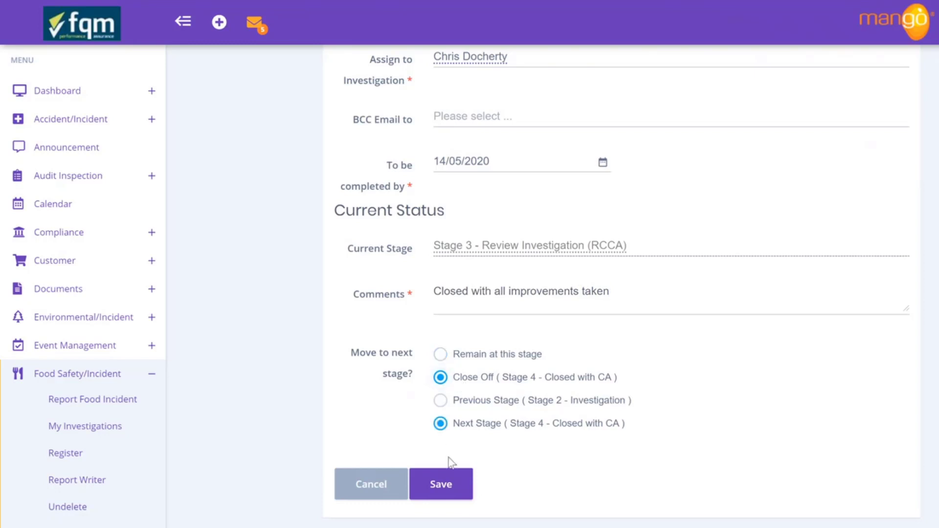
pyautogui.click(446, 486)
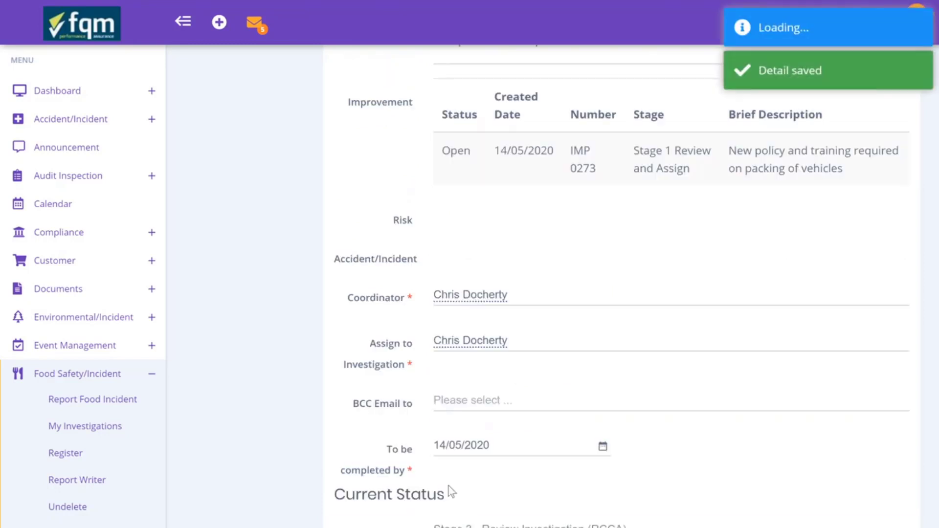
# Step: Open the closed chicken quality complaint from the food safety register and export it to PDF
pyautogui.click(59, 458)
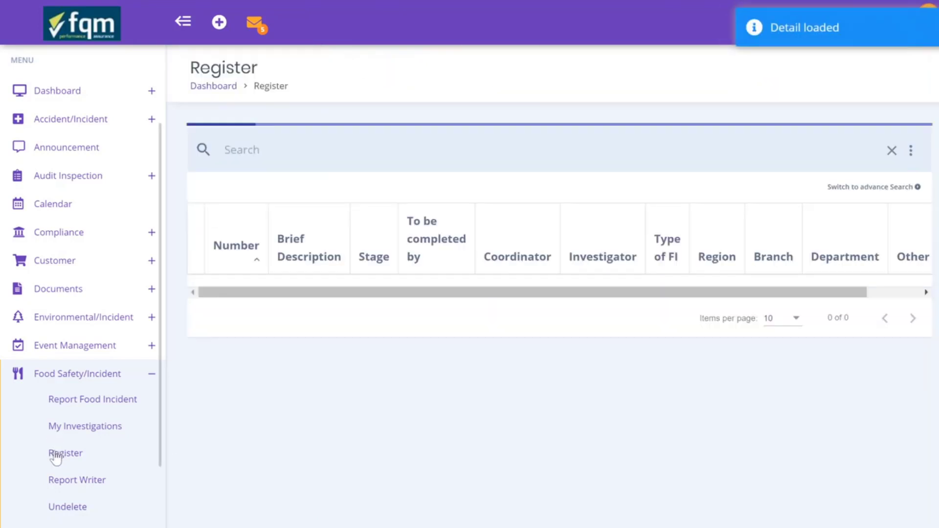
pyautogui.scroll(-3, 455, 445)
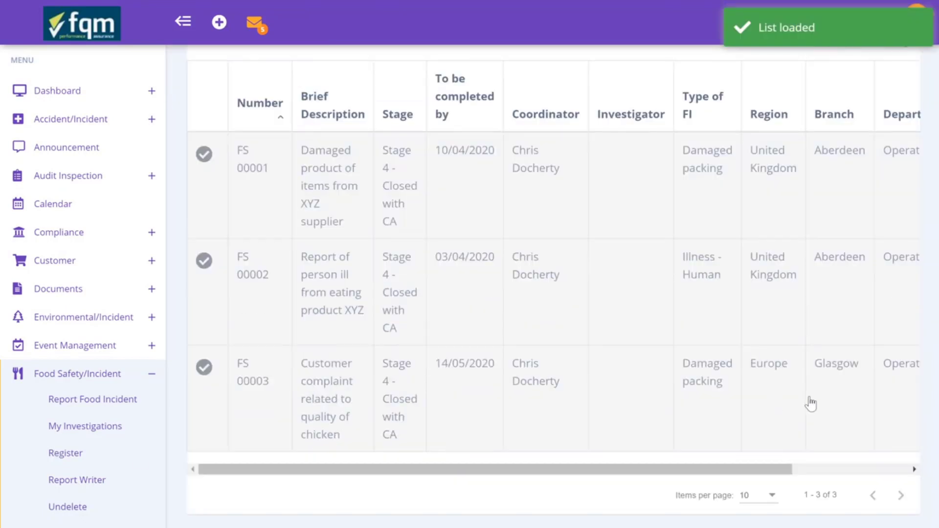
pyautogui.click(325, 390)
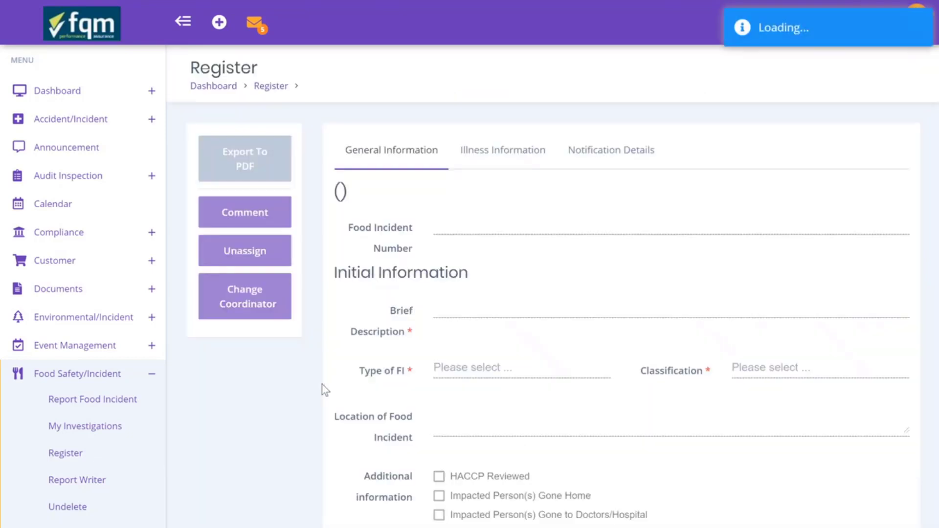
pyautogui.click(249, 169)
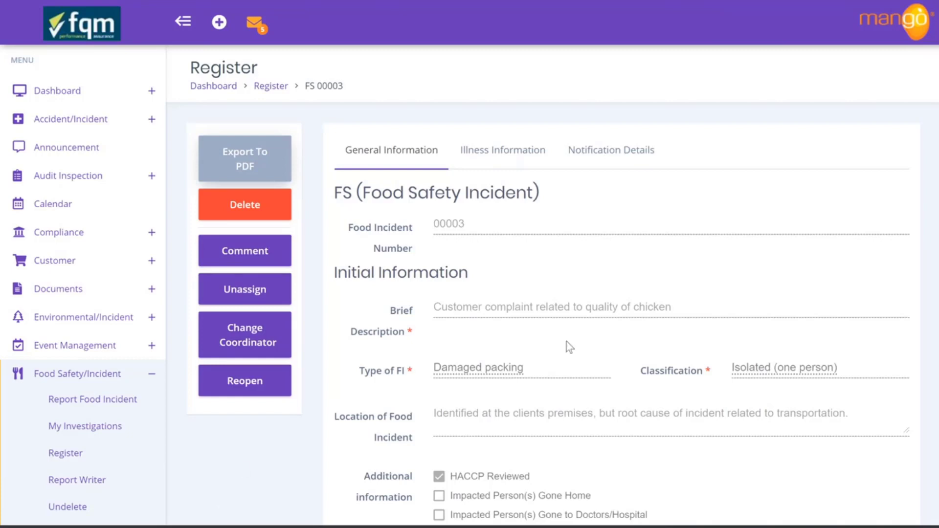
# Step: Reopen the closed chicken quality incident with the comment "Another occurrence", tick the confirmation and save
pyautogui.click(239, 383)
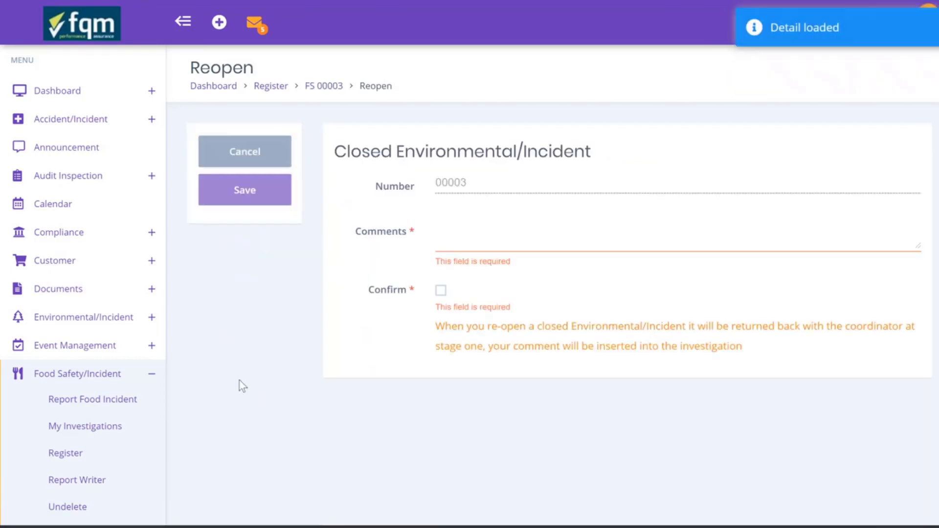
pyautogui.click(480, 232)
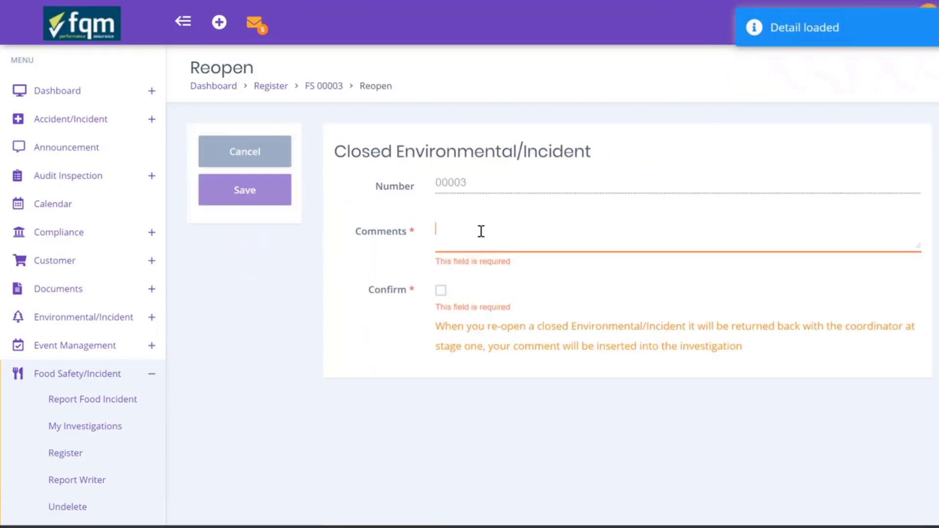
pyautogui.write('Another')
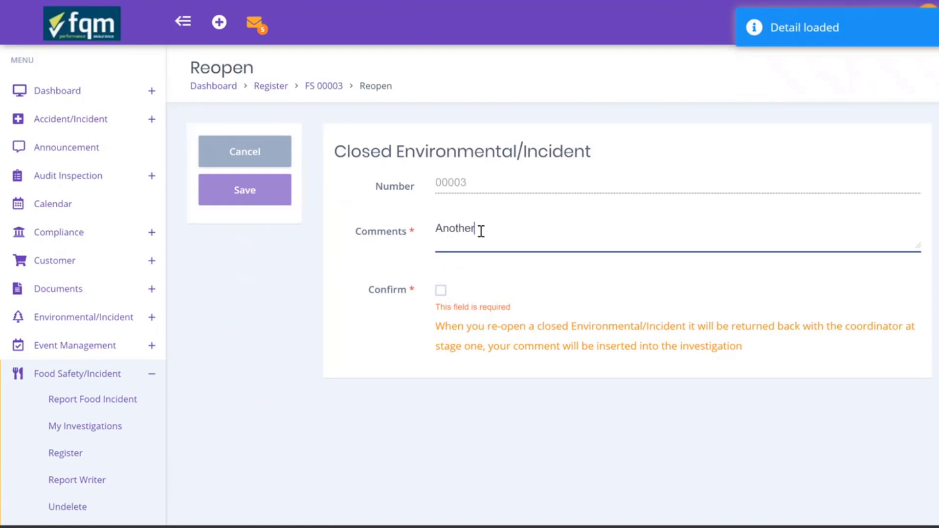
pyautogui.write(' occur')
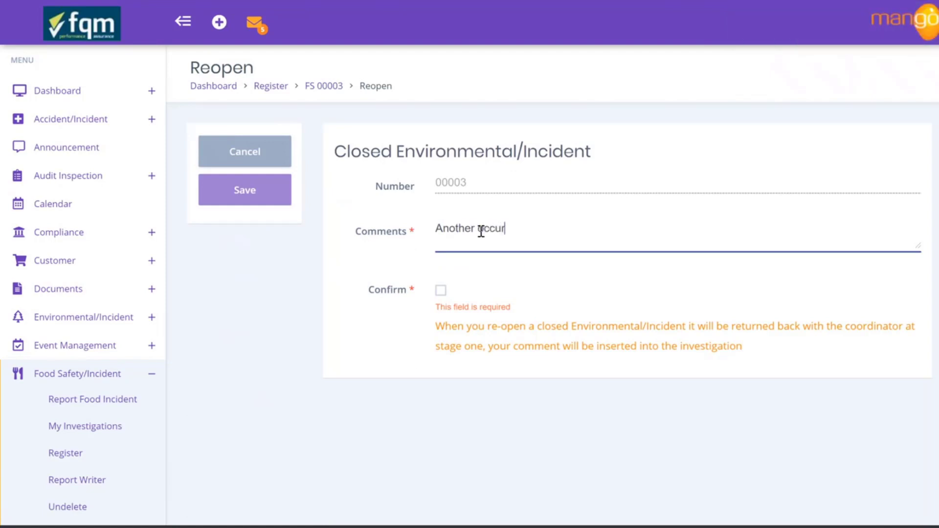
pyautogui.write('rence')
pyautogui.click(441, 290)
pyautogui.click(251, 191)
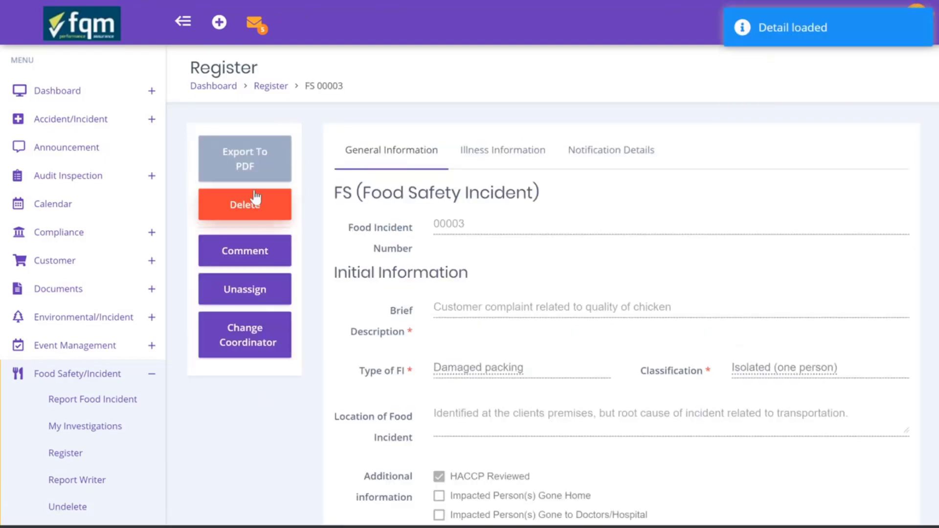
# Step: Open the reopened chicken quality complaint from My Investigations for editing
pyautogui.click(77, 430)
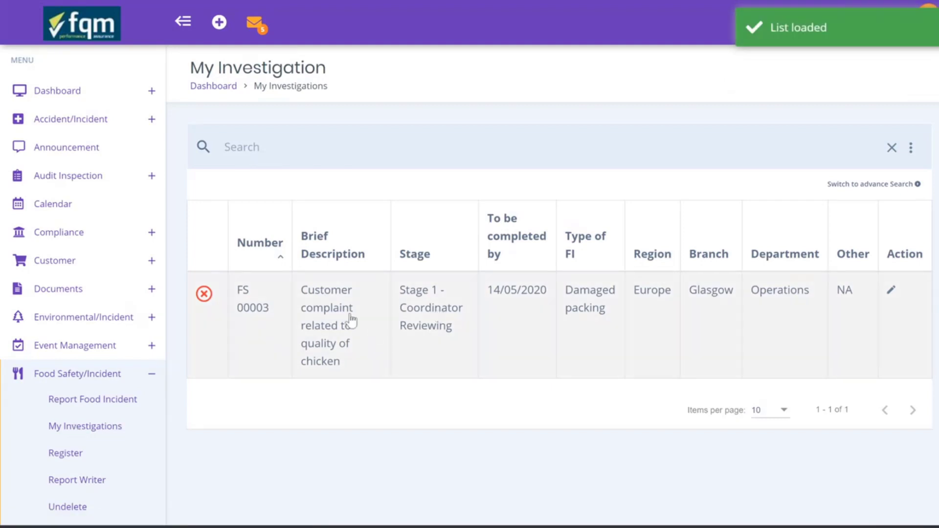
pyautogui.click(327, 321)
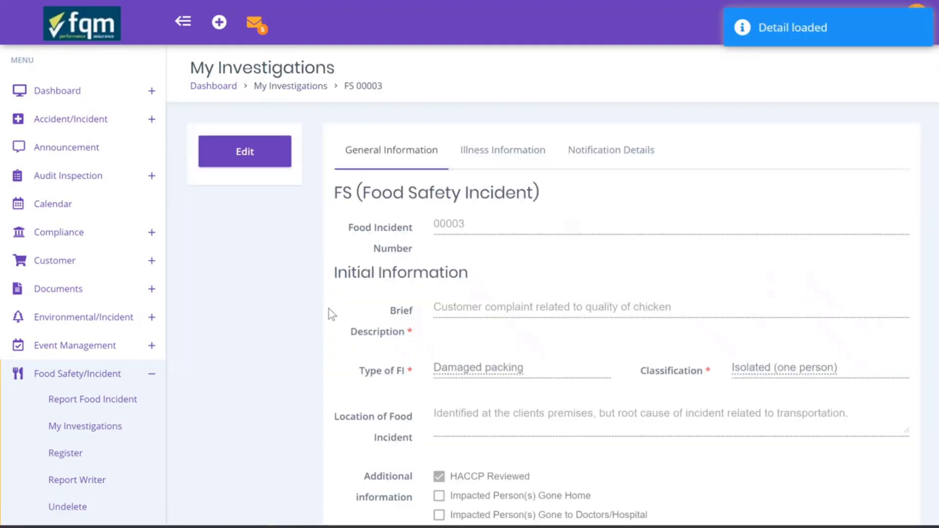
pyautogui.click(268, 158)
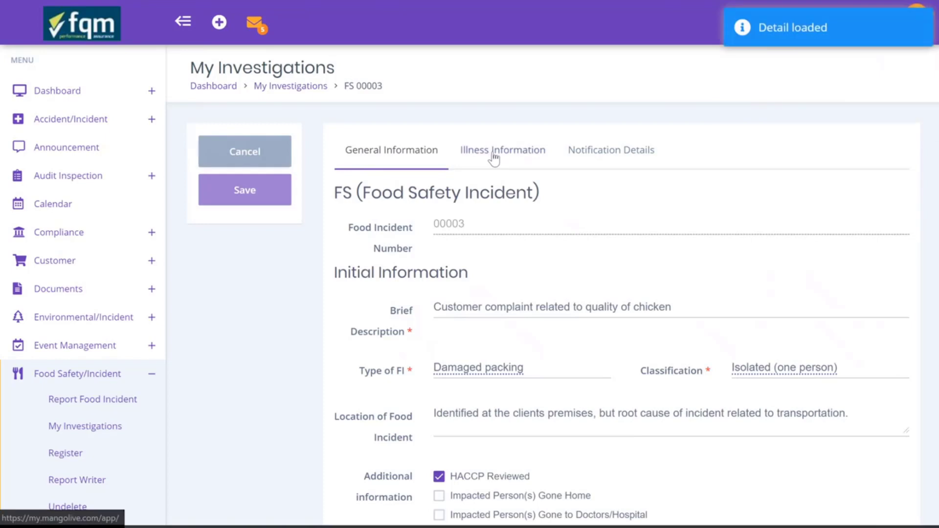
# Step: In the incident's illness information, set the type of illness to Salmonella
pyautogui.click(495, 156)
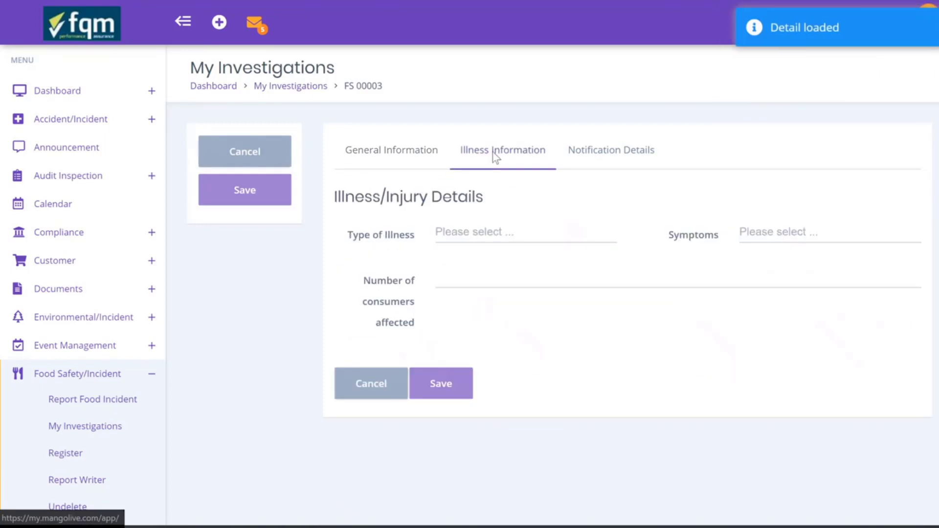
pyautogui.click(477, 236)
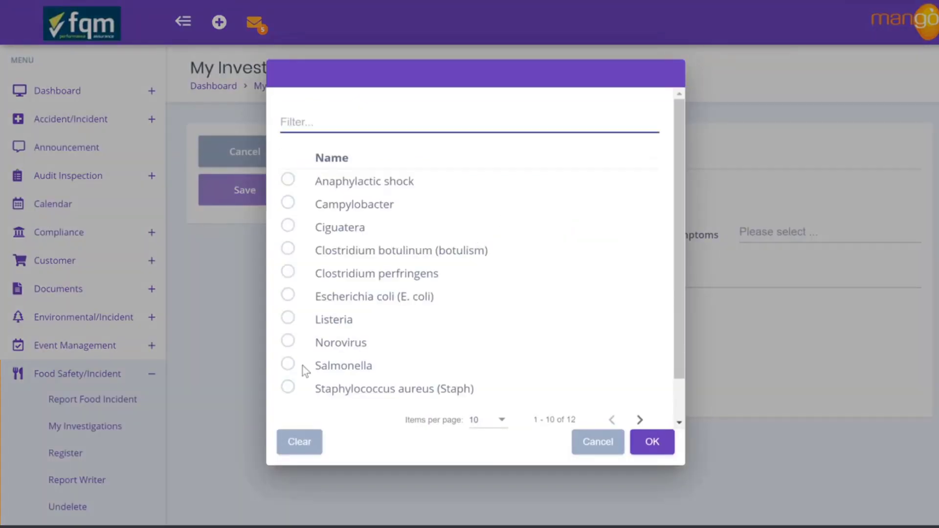
pyautogui.click(289, 365)
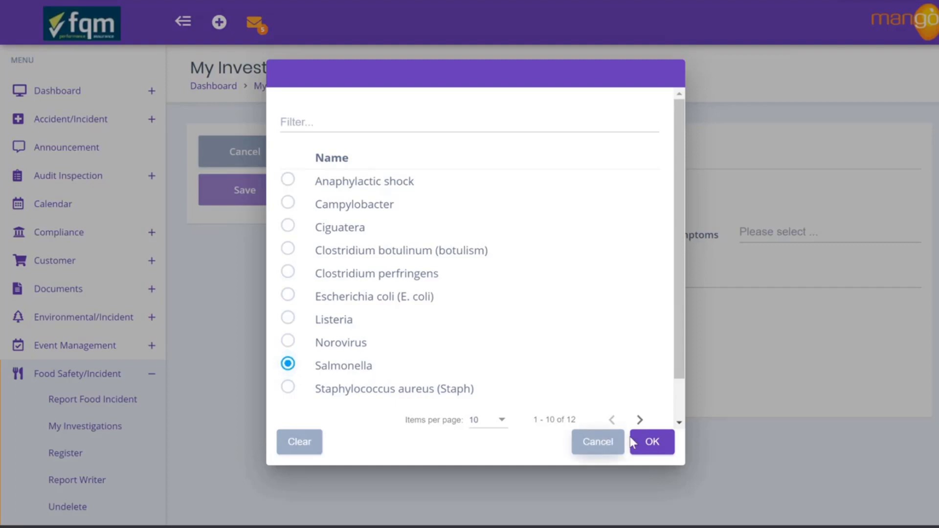
pyautogui.click(652, 444)
# Step: Select Fever, Diarrhoea and Nausea as the symptoms and enter 1 as the number of consumers affected
pyautogui.click(807, 233)
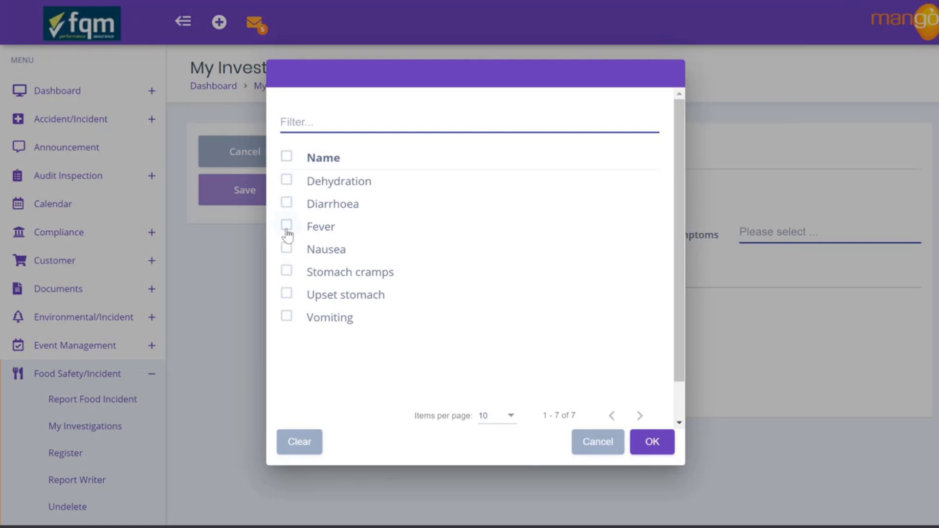
pyautogui.click(286, 226)
pyautogui.click(286, 203)
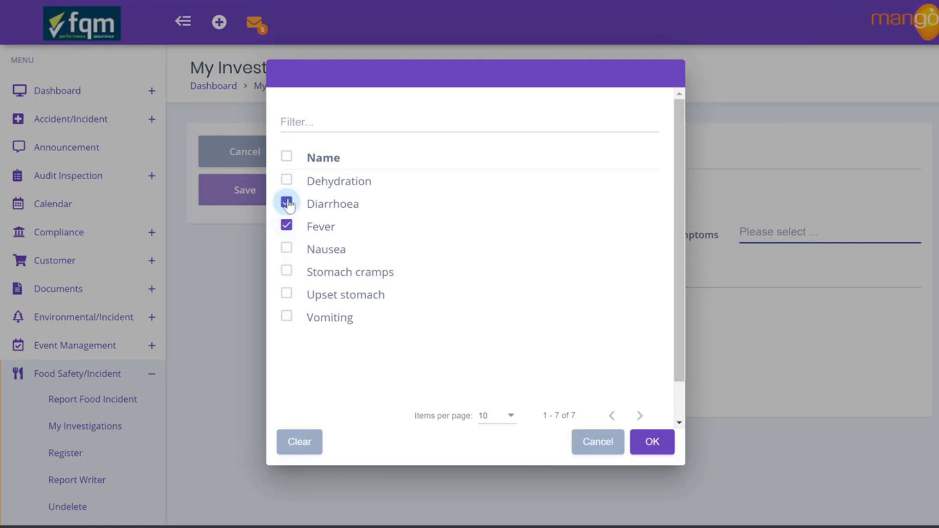
pyautogui.click(286, 248)
pyautogui.click(650, 442)
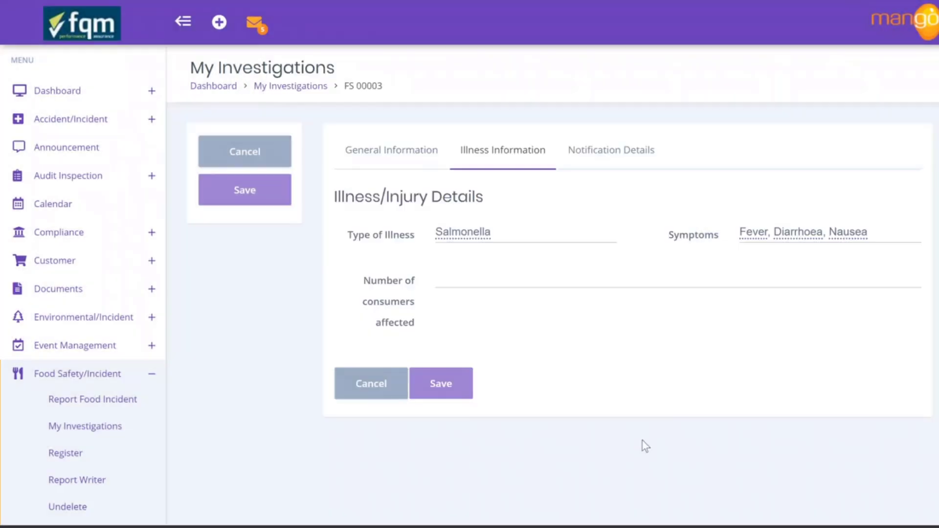
pyautogui.click(501, 274)
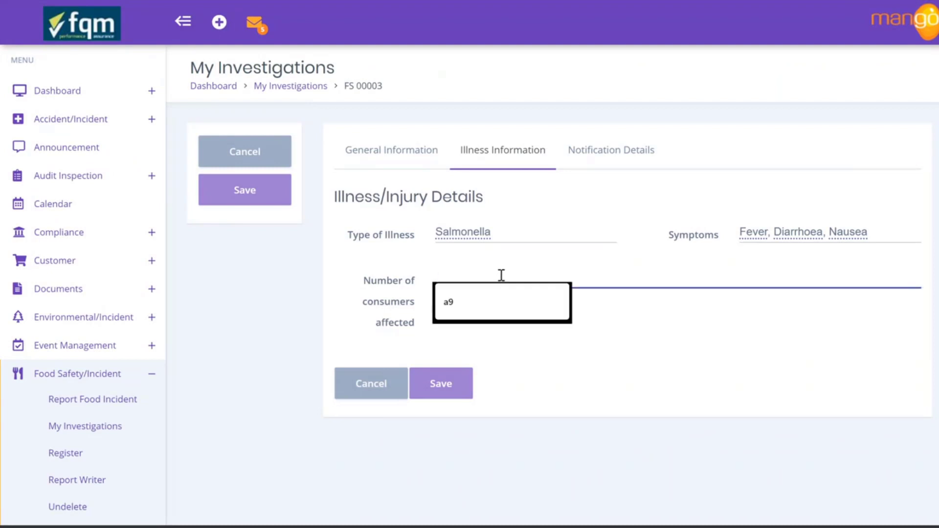
pyautogui.write('1')
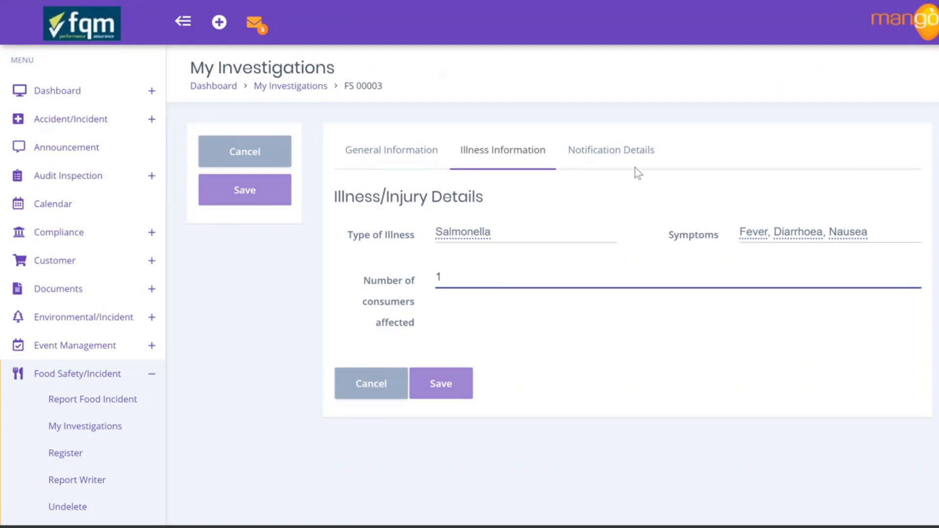
# Step: Examine the notification details and the choices for regulator notification required, information sender, notification method and authorities notified, selecting none
pyautogui.click(629, 152)
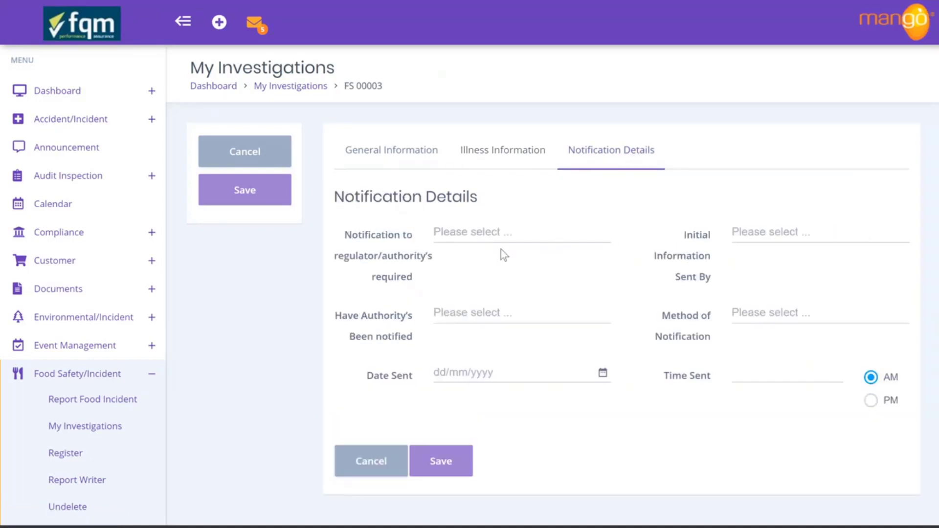
pyautogui.click(468, 235)
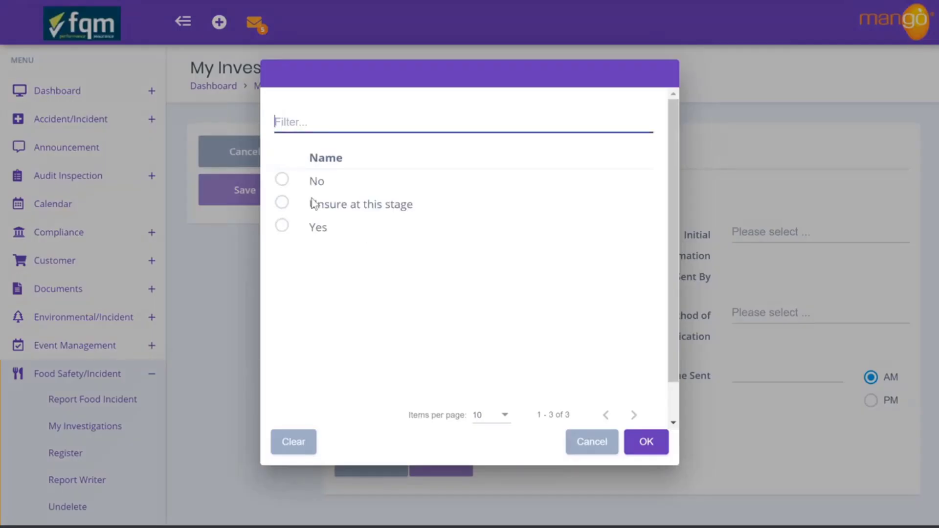
pyautogui.click(594, 444)
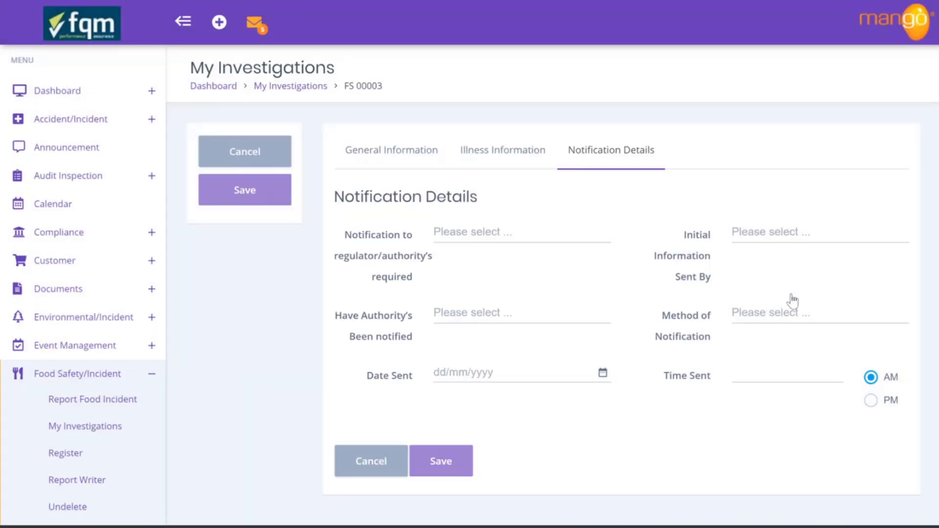
pyautogui.click(792, 233)
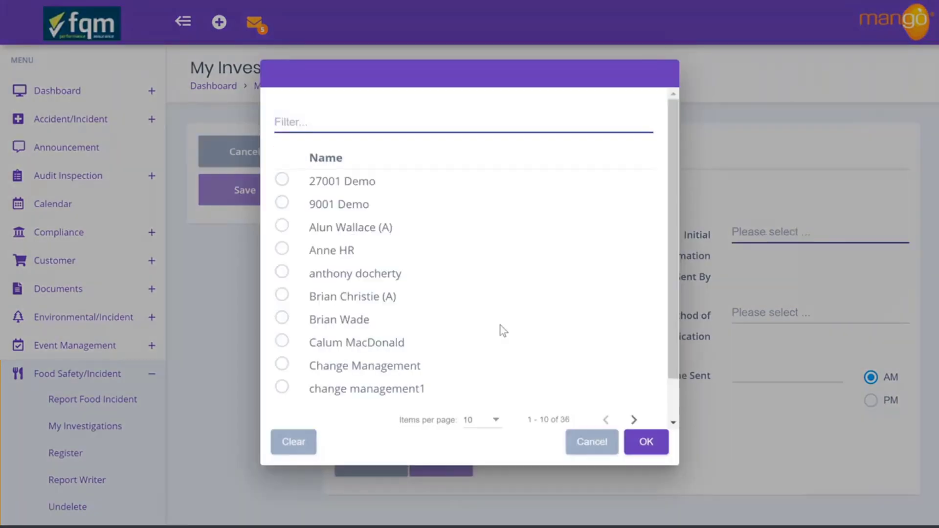
pyautogui.click(594, 444)
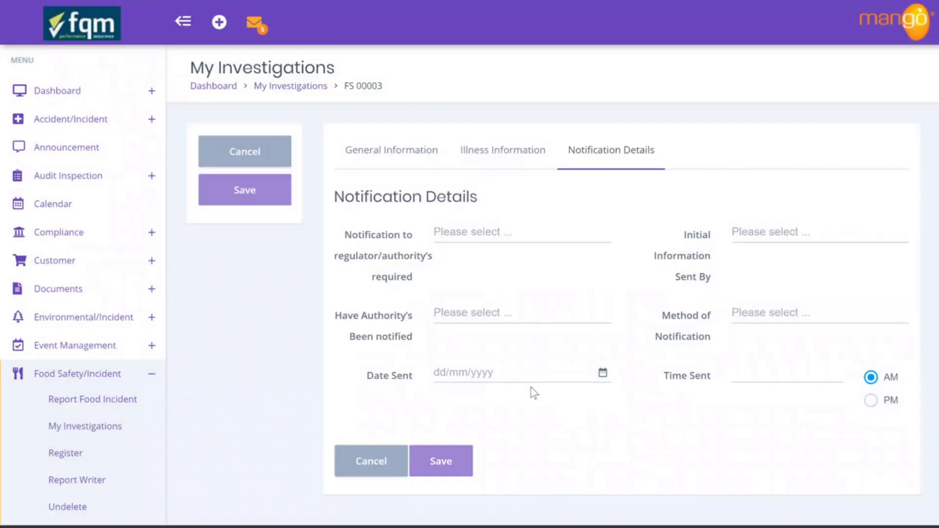
pyautogui.click(789, 316)
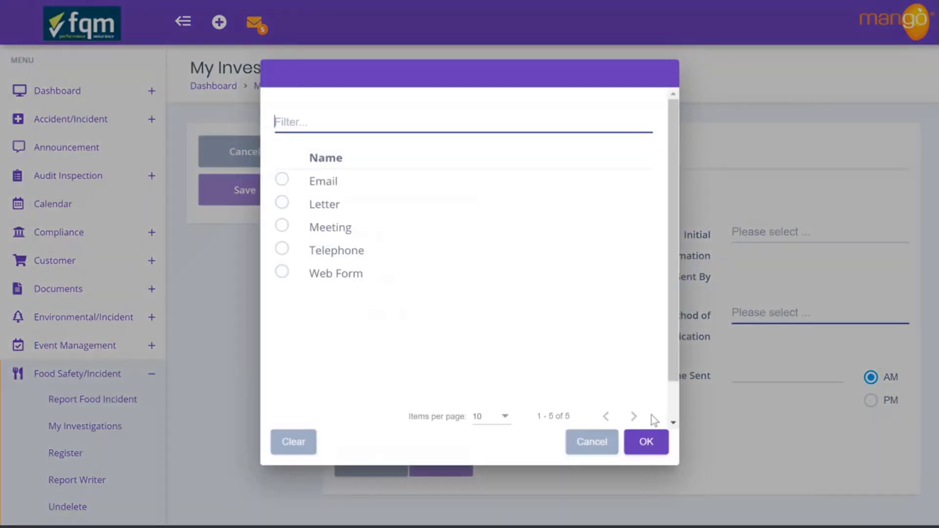
pyautogui.click(594, 443)
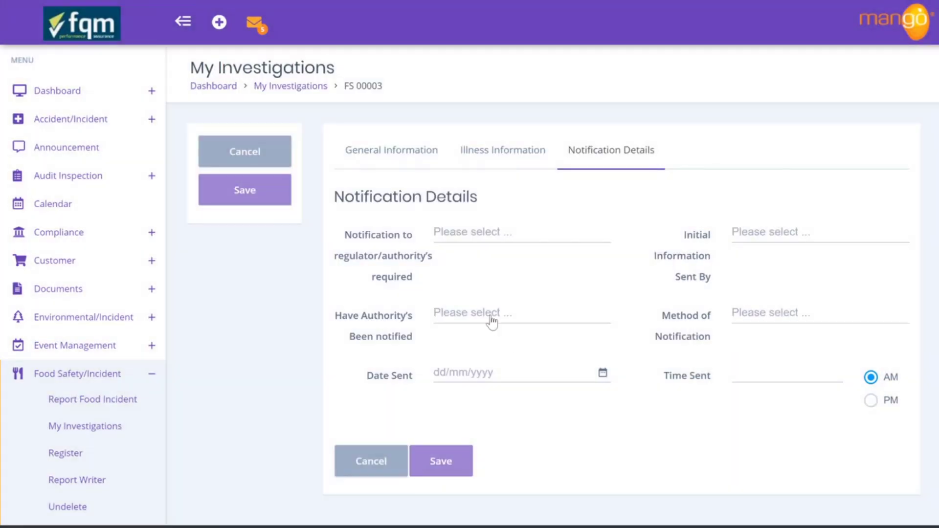
pyautogui.click(491, 315)
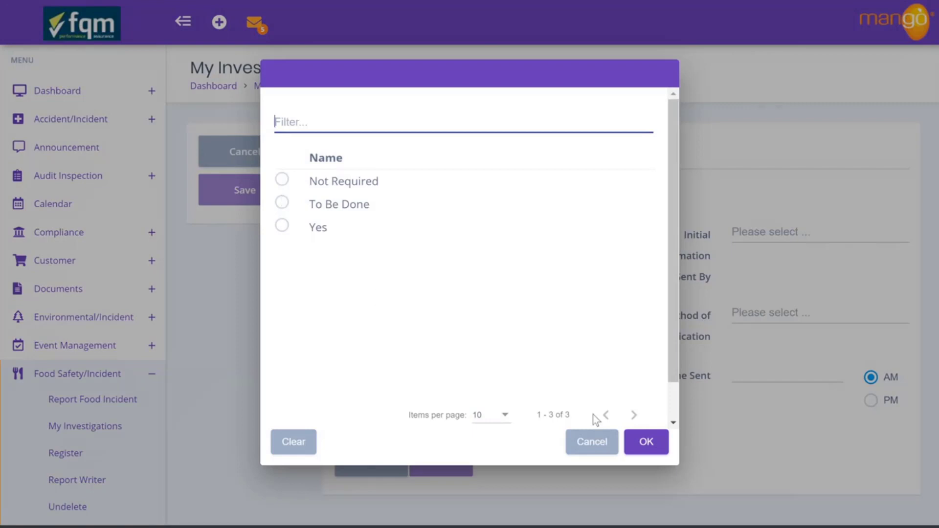
pyautogui.click(597, 445)
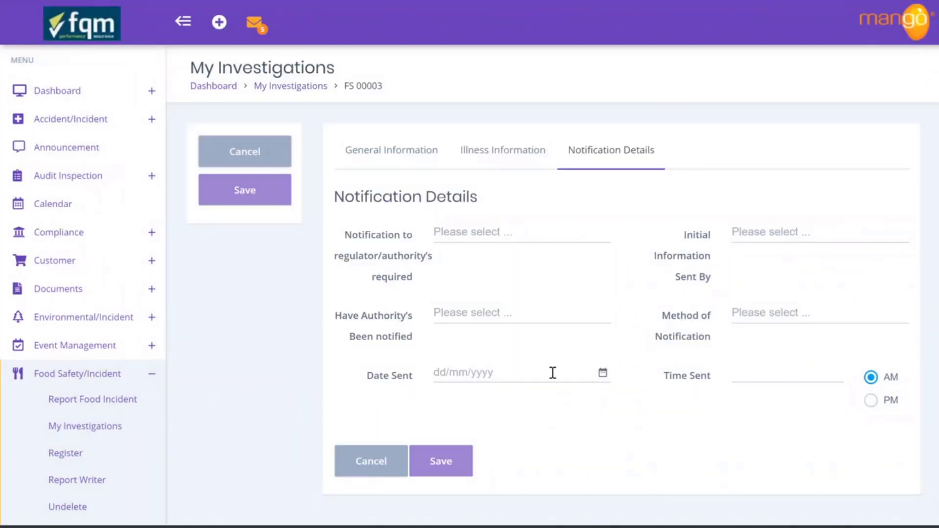
# Step: Review the incident's general information through to the stage history and attachments, and cancel editing without saving
pyautogui.click(417, 155)
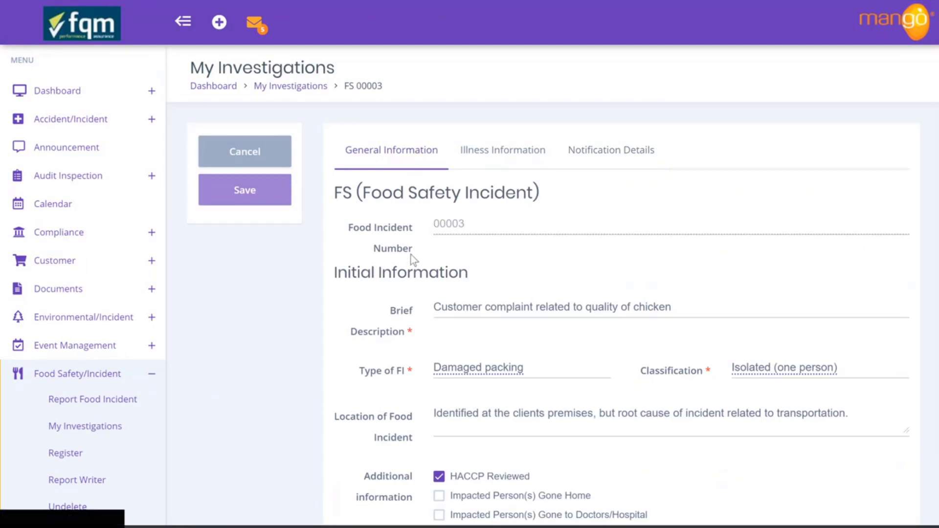
pyautogui.scroll(-20, 436, 305)
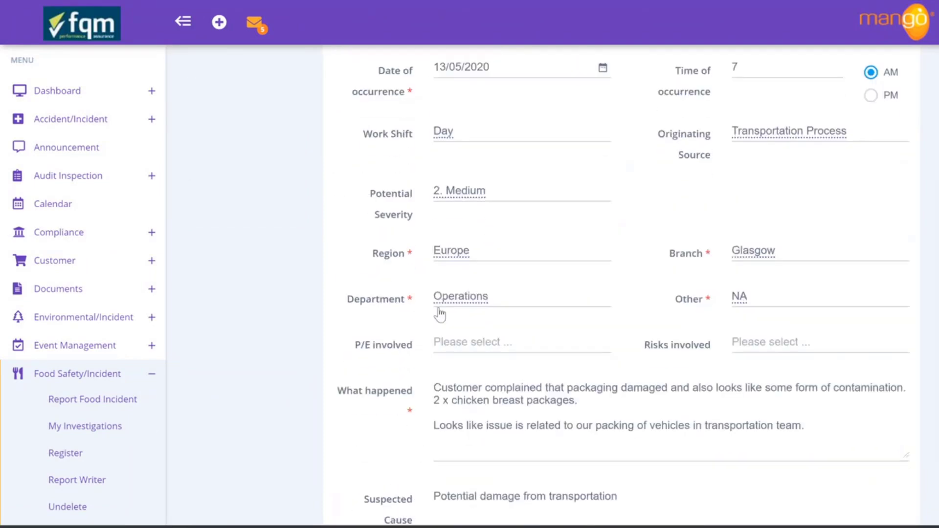
pyautogui.scroll(-20, 440, 323)
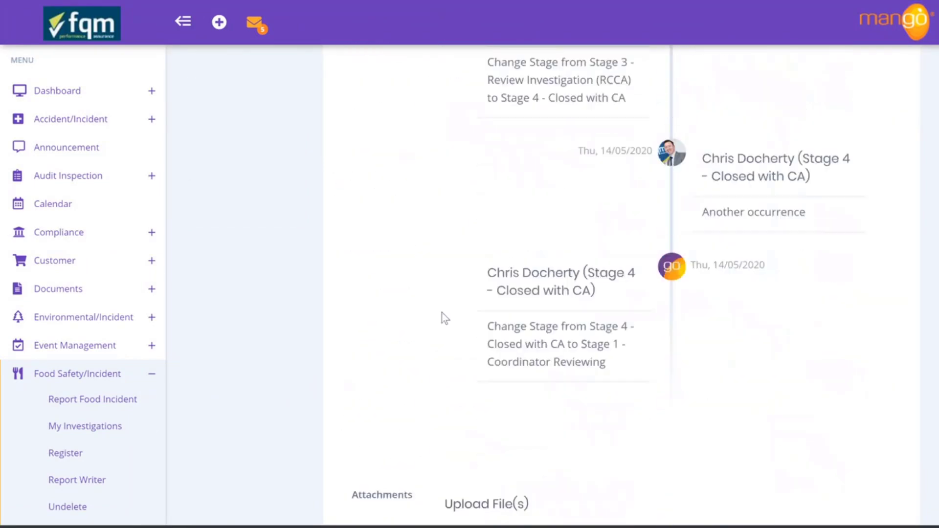
pyautogui.scroll(20, 441, 336)
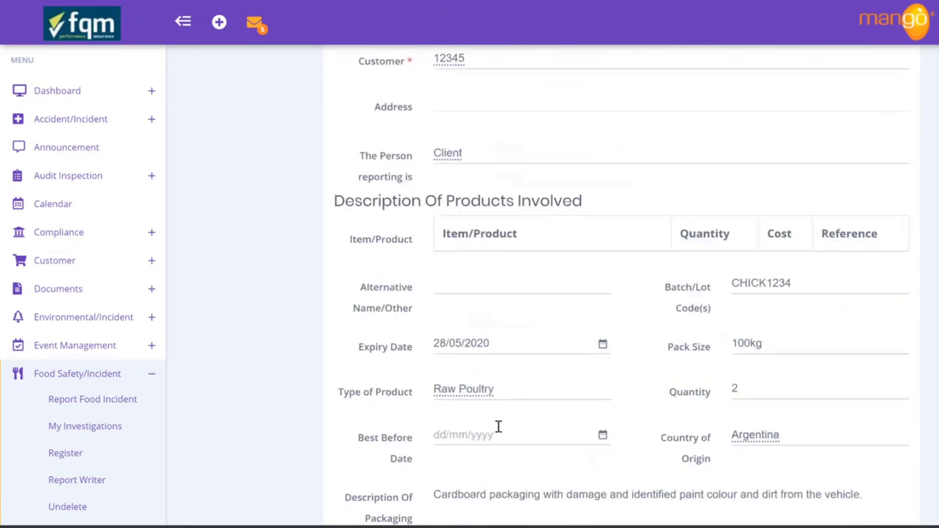
pyautogui.scroll(15, 496, 425)
pyautogui.click(276, 156)
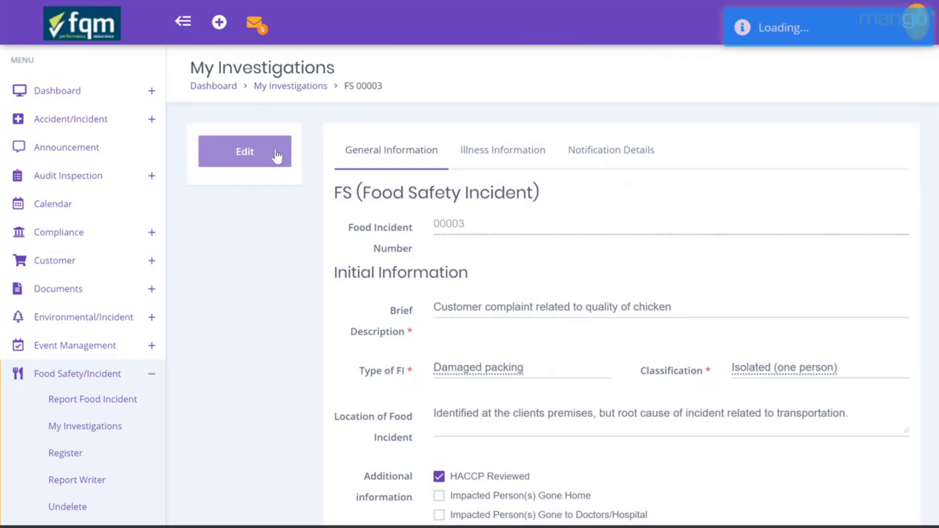